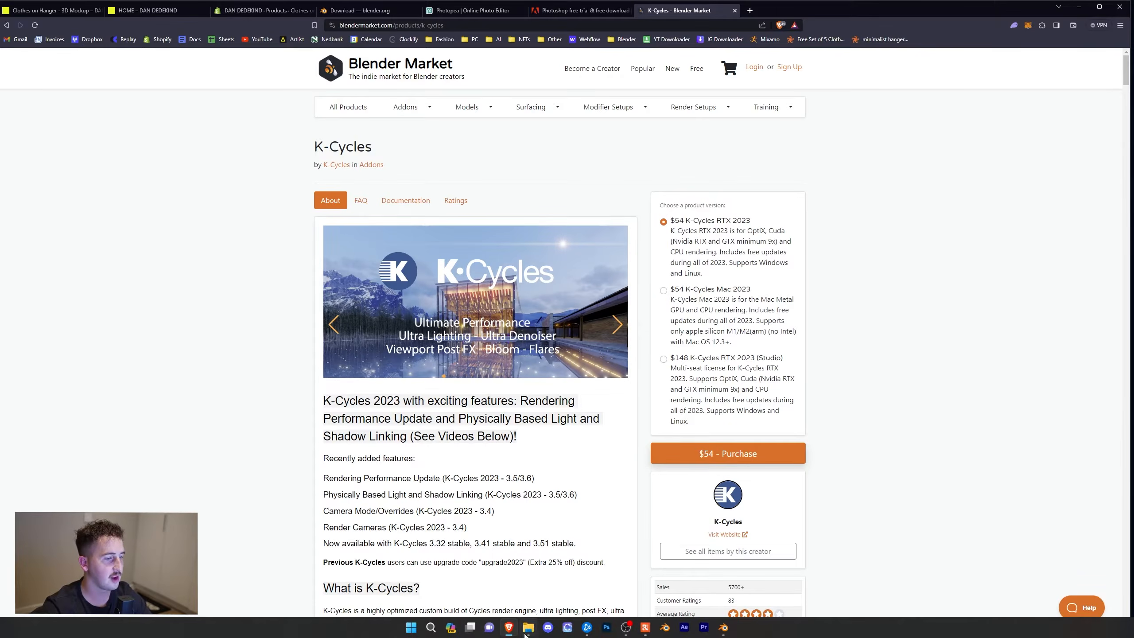
Switch to File Explorer and examine the Hanger project folder, including the contents of its CLO subfolder
{"action": "left_click", "coordinate": [527, 630]}
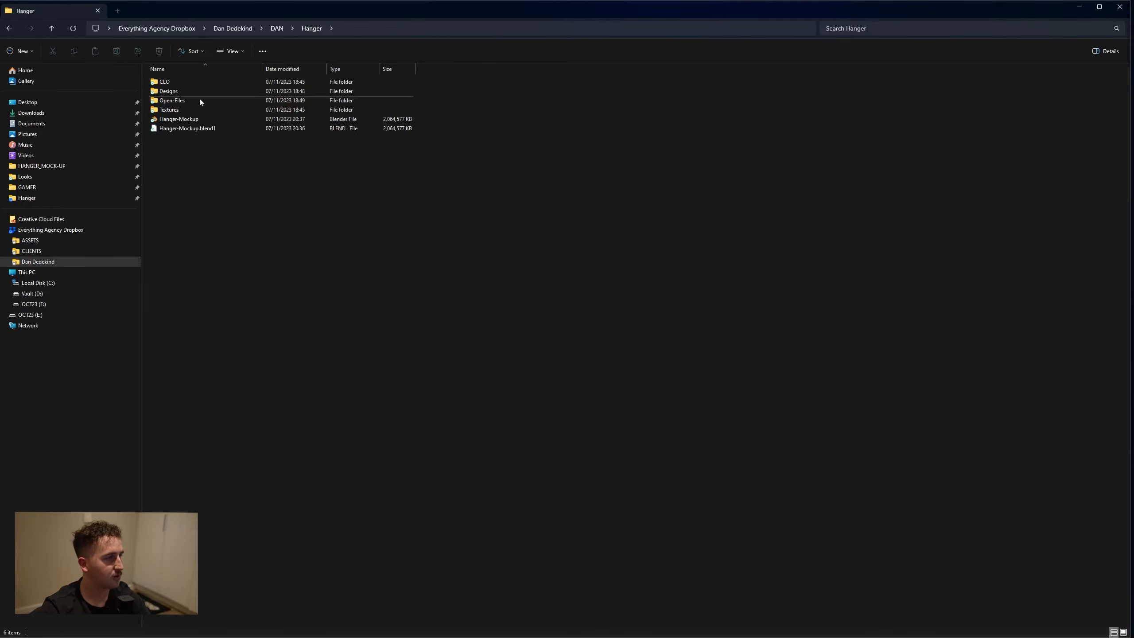
{"action": "left_click_drag", "start_coordinate": [156, 144], "coordinate": [213, 82]}
{"action": "left_click", "coordinate": [236, 189]}
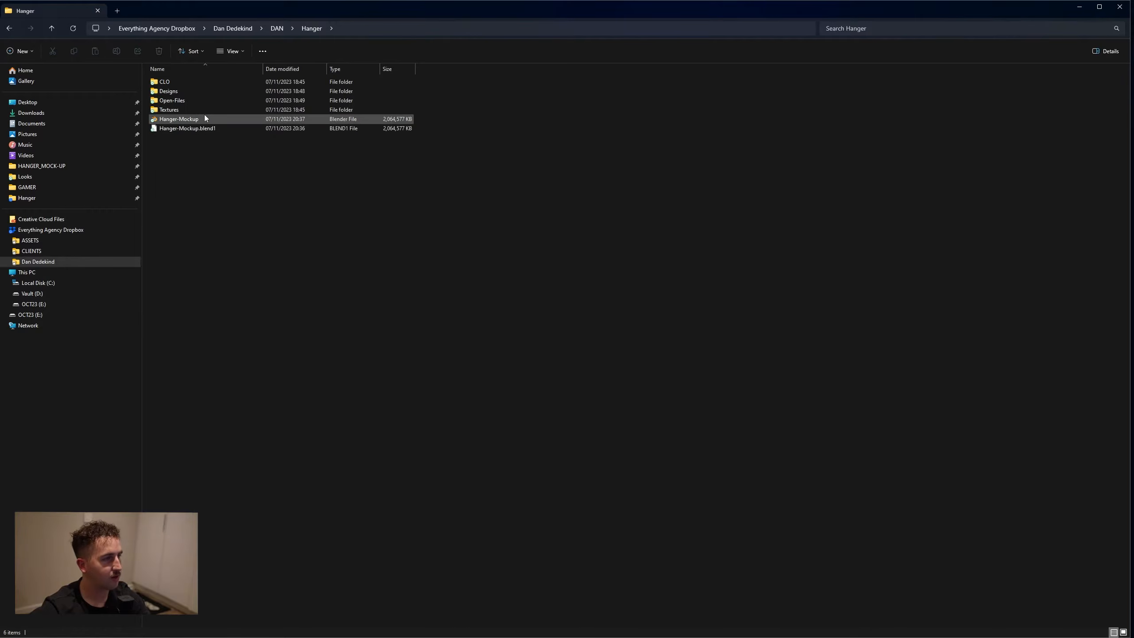
{"action": "left_click", "coordinate": [188, 120]}
{"action": "left_click", "coordinate": [193, 110]}
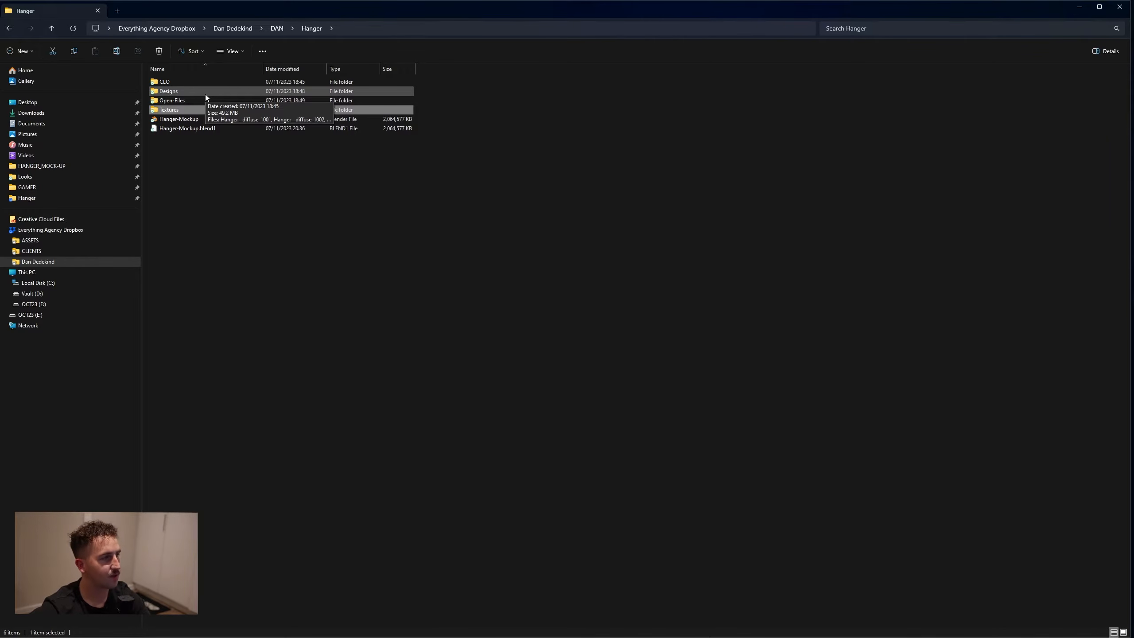
{"action": "left_click", "coordinate": [205, 82]}
{"action": "double_click", "coordinate": [204, 82]}
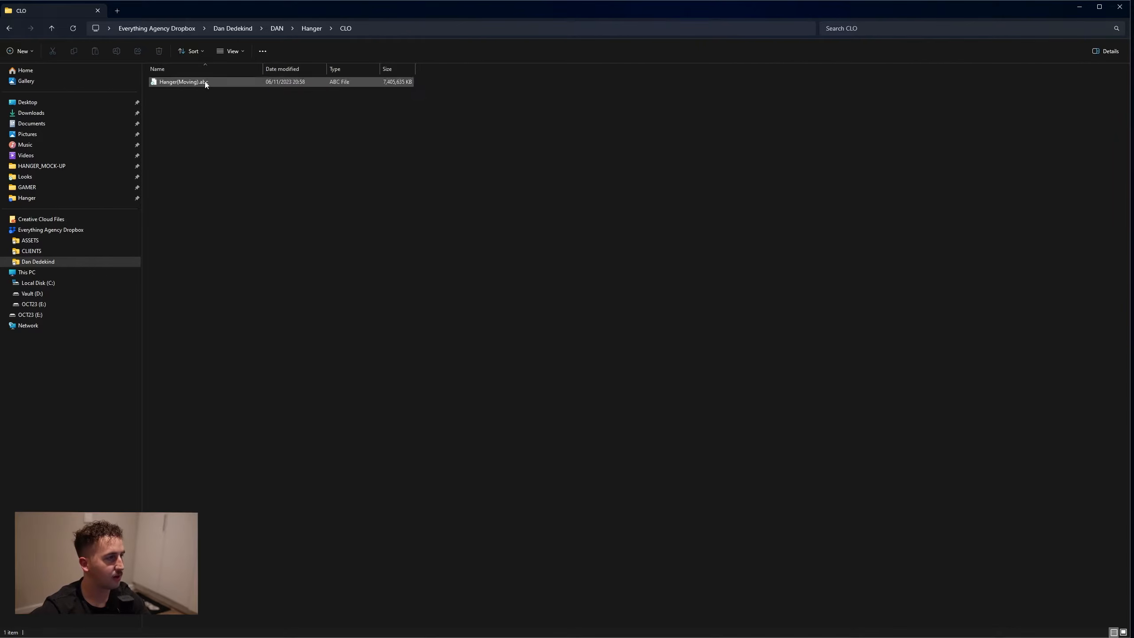
Return to the Hanger folder and open the Hanger-Mockup file in Blender
{"action": "left_click", "coordinate": [318, 27]}
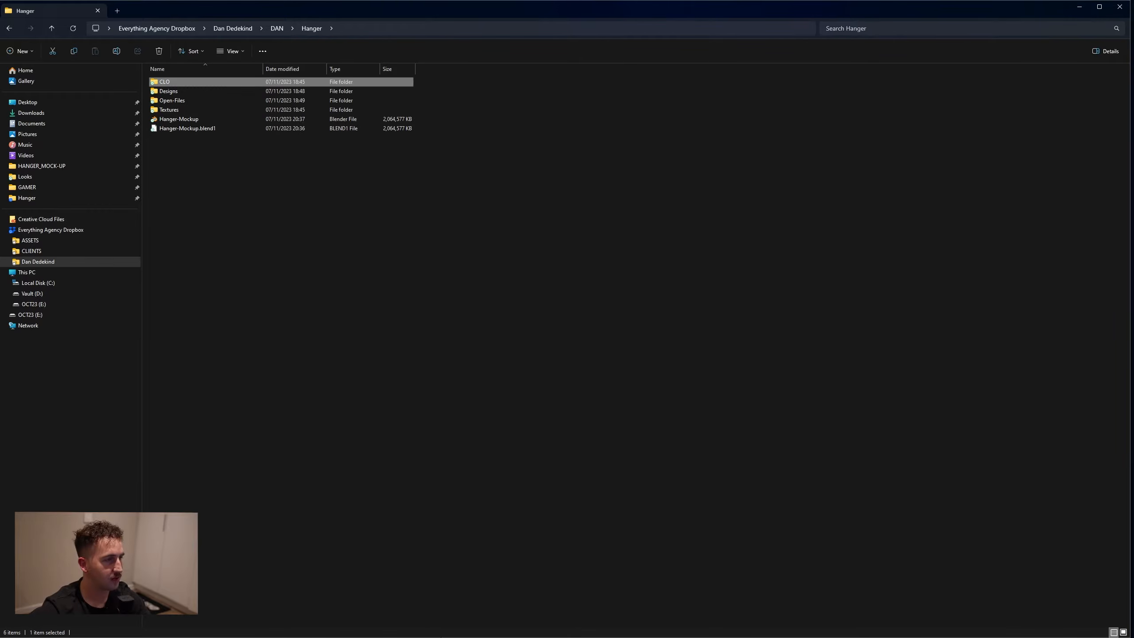
{"action": "left_click", "coordinate": [190, 119]}
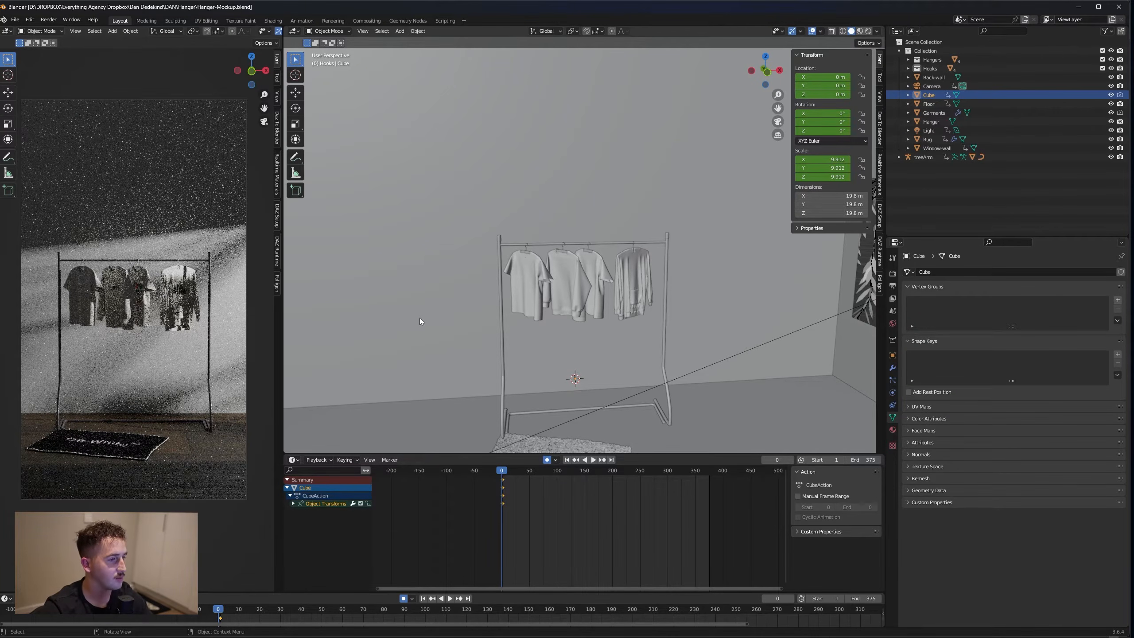
Examine the room setup around the clothing rack, selecting the window wall, rug, floor and tree leaves in turn
{"action": "scroll", "coordinate": [682, 319], "scroll_direction": "down", "scroll_amount": 5}
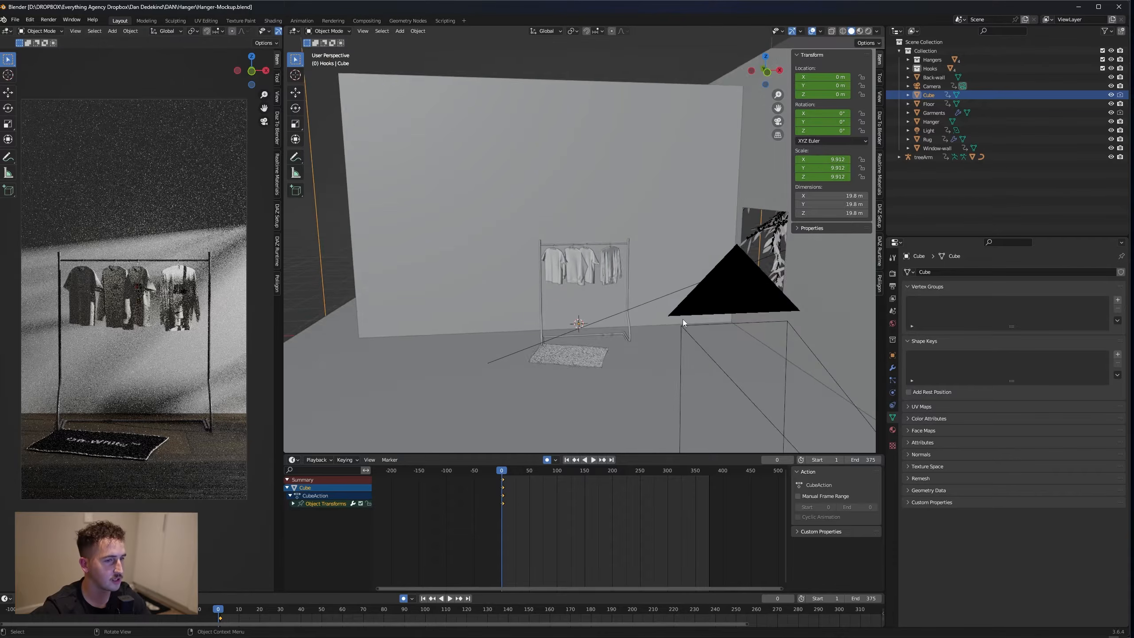
{"action": "middle_click_drag", "start_coordinate": [686, 321], "coordinate": [719, 334]}
{"action": "left_click", "coordinate": [782, 293]}
{"action": "scroll", "coordinate": [715, 261], "scroll_direction": "up", "scroll_amount": 3}
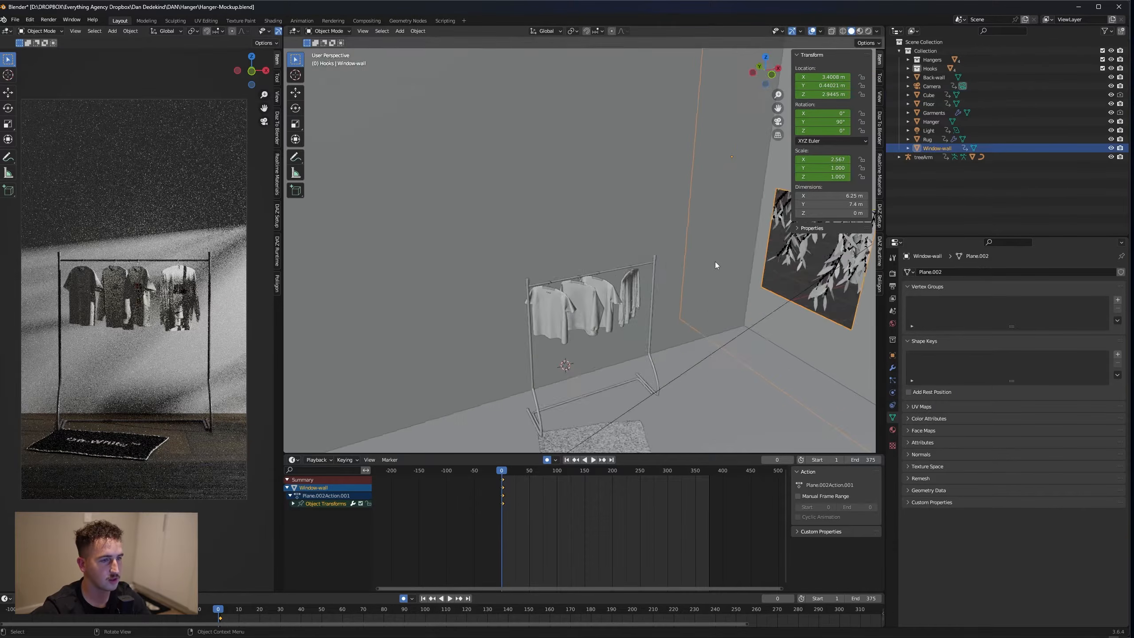
{"action": "scroll", "coordinate": [715, 264], "scroll_direction": "down", "scroll_amount": 5}
{"action": "middle_click_drag", "start_coordinate": [709, 295], "coordinate": [700, 309]}
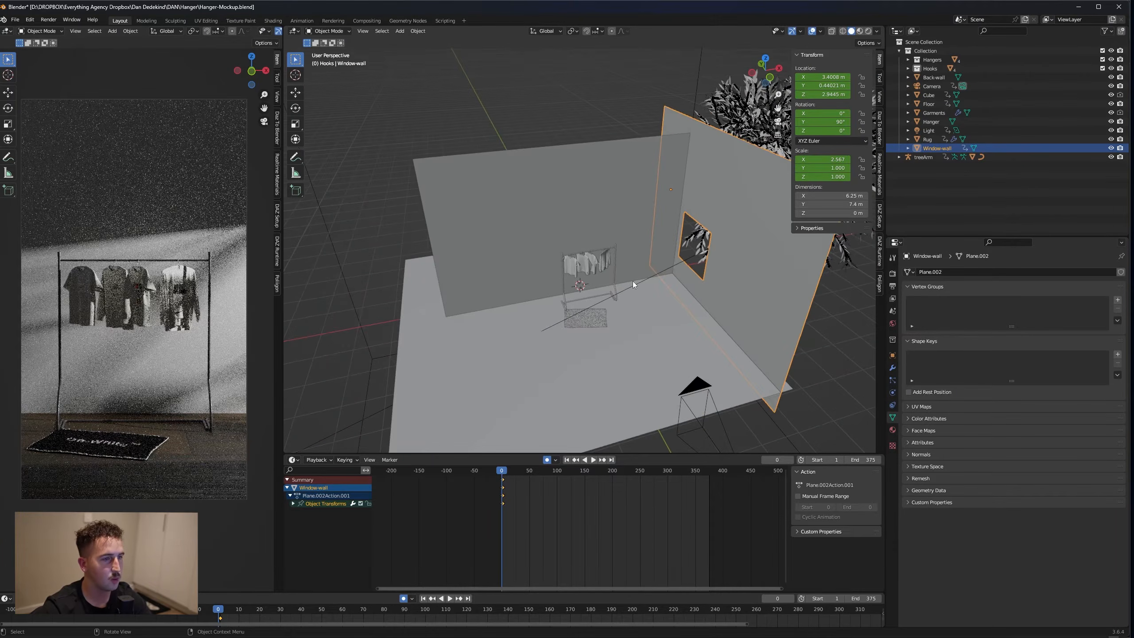
{"action": "left_click", "coordinate": [576, 312]}
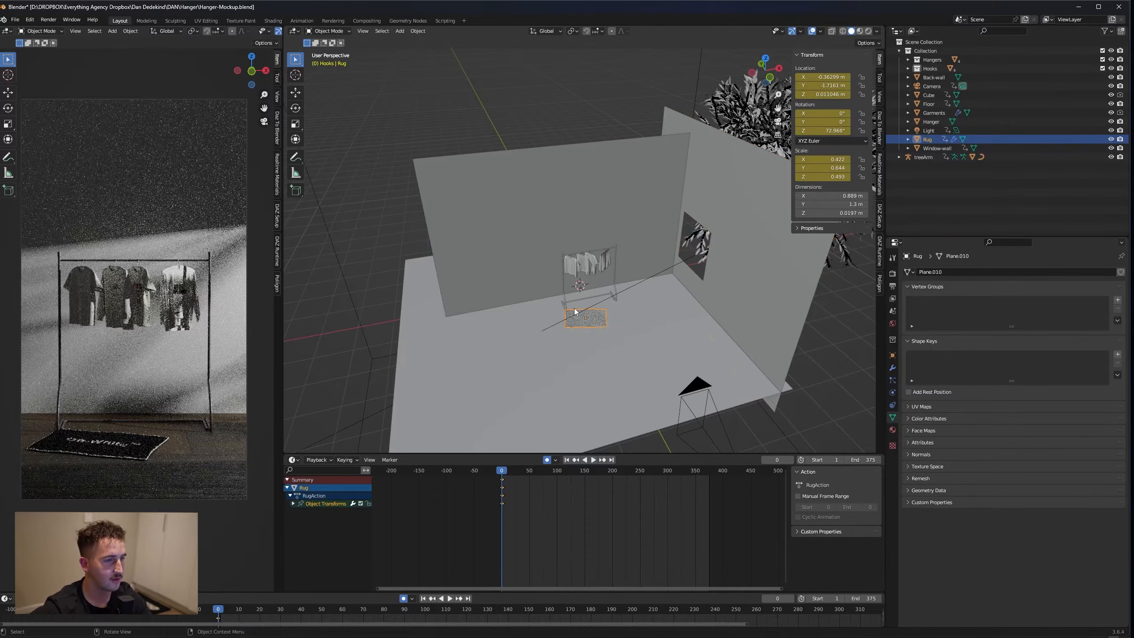
{"action": "scroll", "coordinate": [615, 359], "scroll_direction": "up", "scroll_amount": 3}
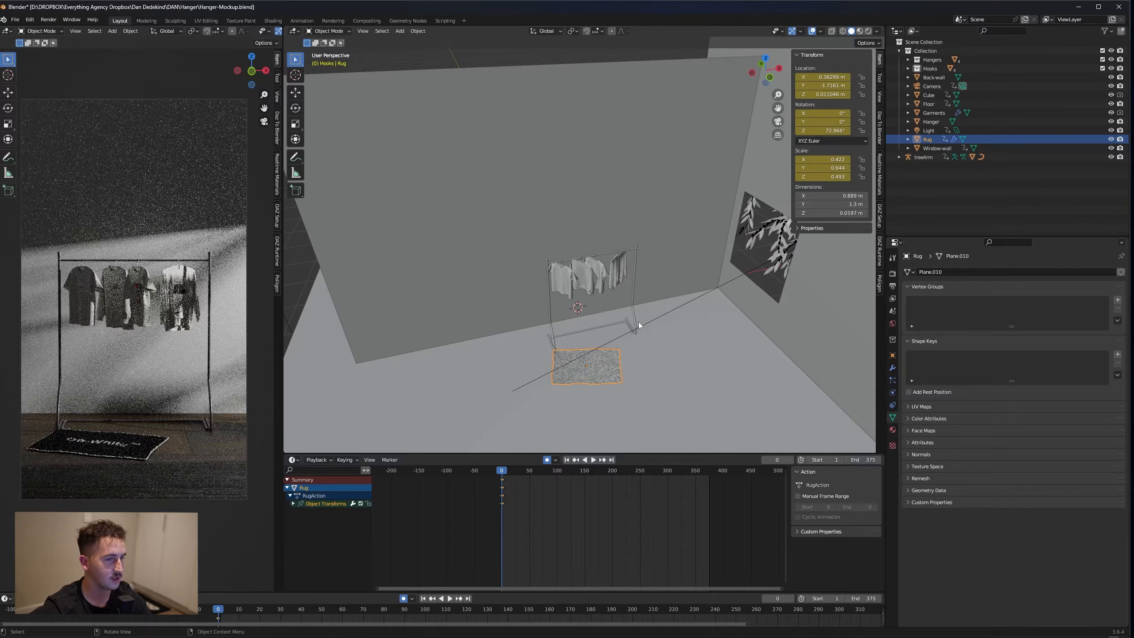
{"action": "scroll", "coordinate": [624, 257], "scroll_direction": "down", "scroll_amount": 3}
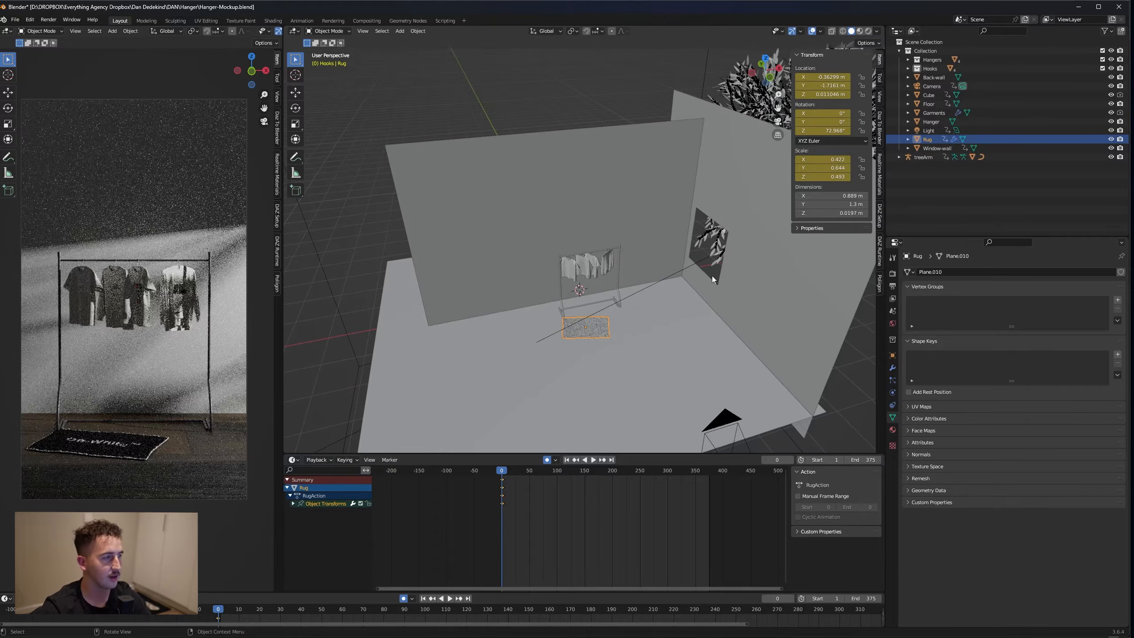
{"action": "left_click", "coordinate": [672, 361]}
{"action": "scroll", "coordinate": [628, 313], "scroll_direction": "down", "scroll_amount": 2}
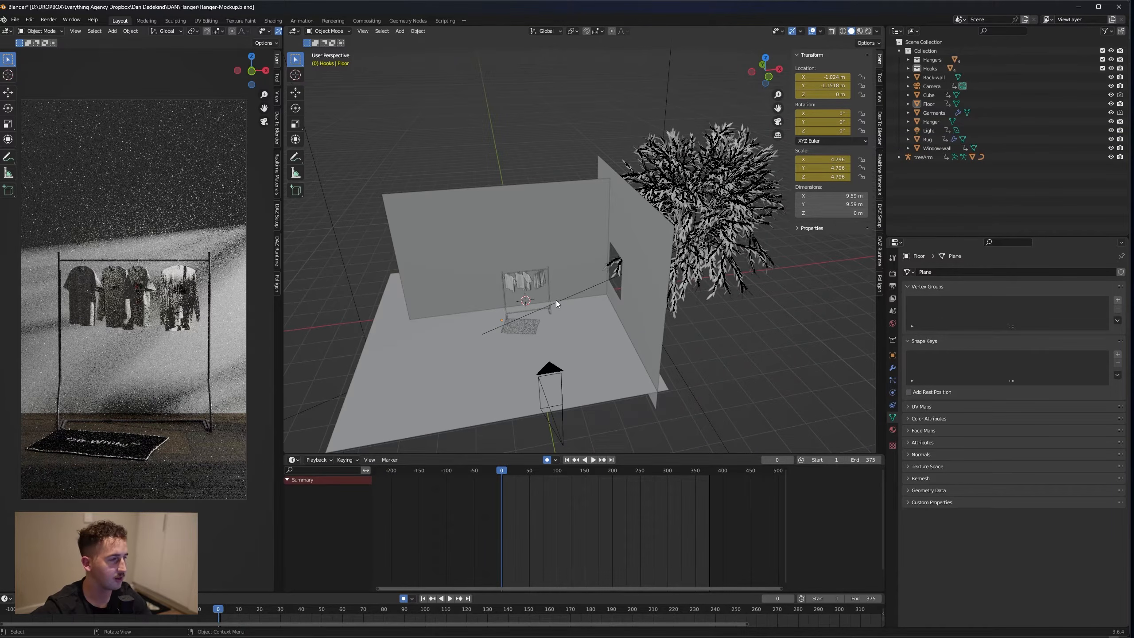
{"action": "middle_click_drag", "start_coordinate": [687, 300], "coordinate": [715, 218]}
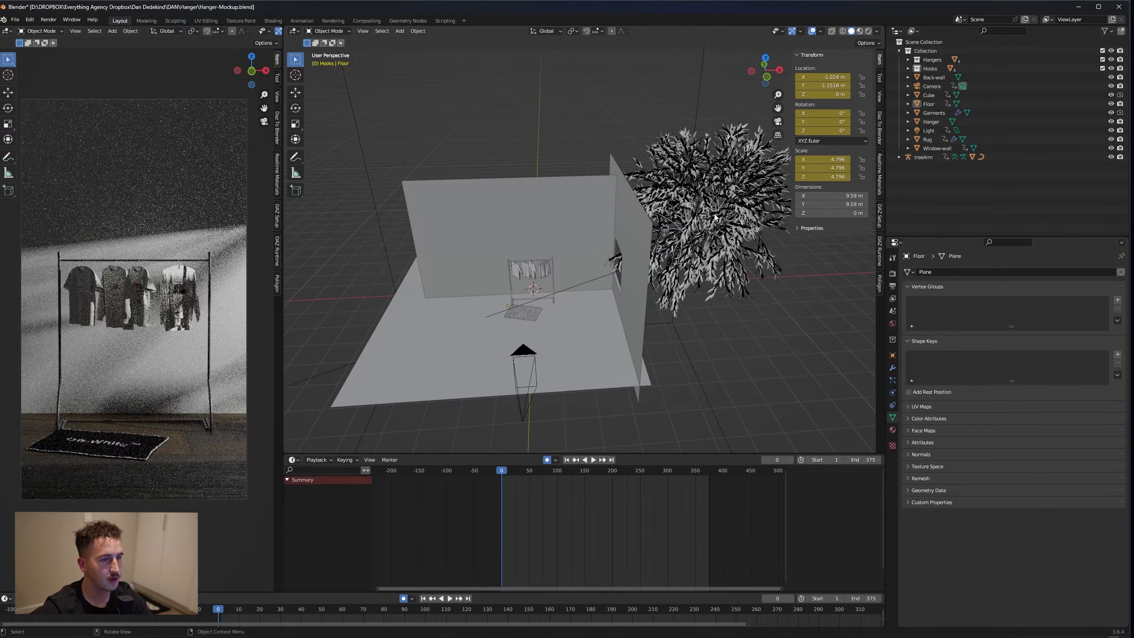
{"action": "left_click", "coordinate": [718, 203]}
{"action": "left_click", "coordinate": [732, 350]}
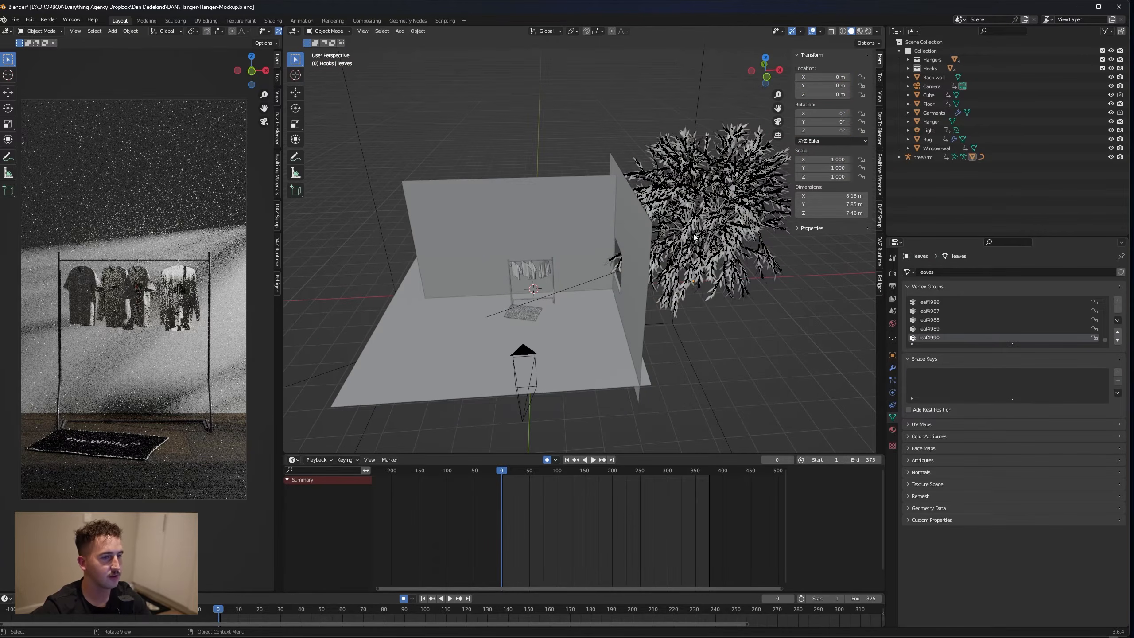
Delete the treeArm object with its whole hierarchy and undo the deletion
{"action": "left_click", "coordinate": [921, 157]}
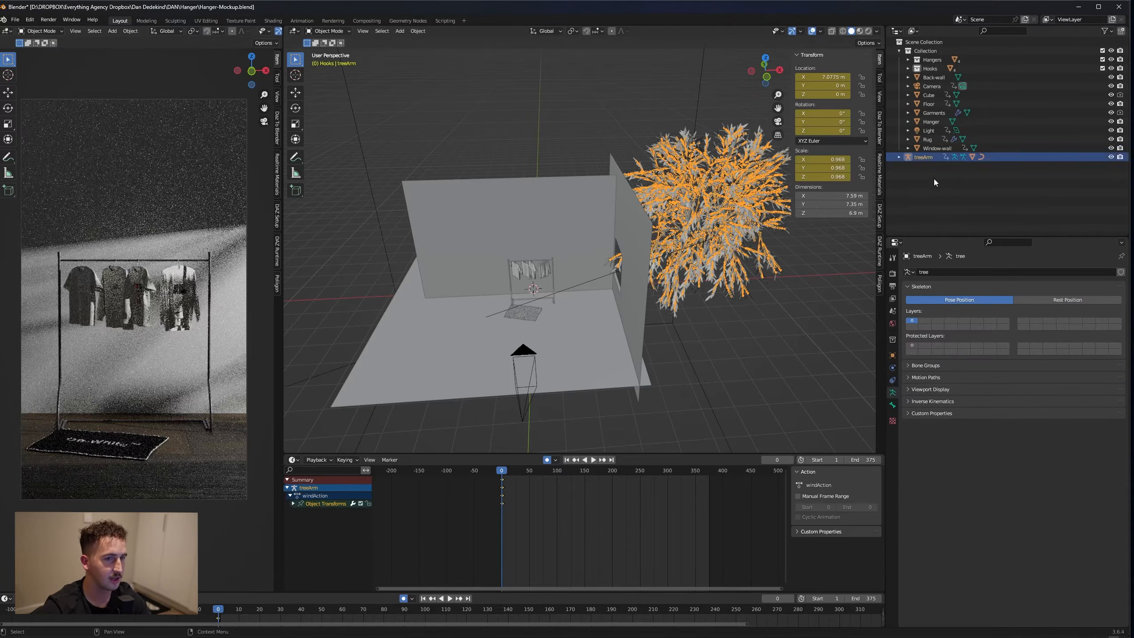
{"action": "right_click", "coordinate": [921, 157]}
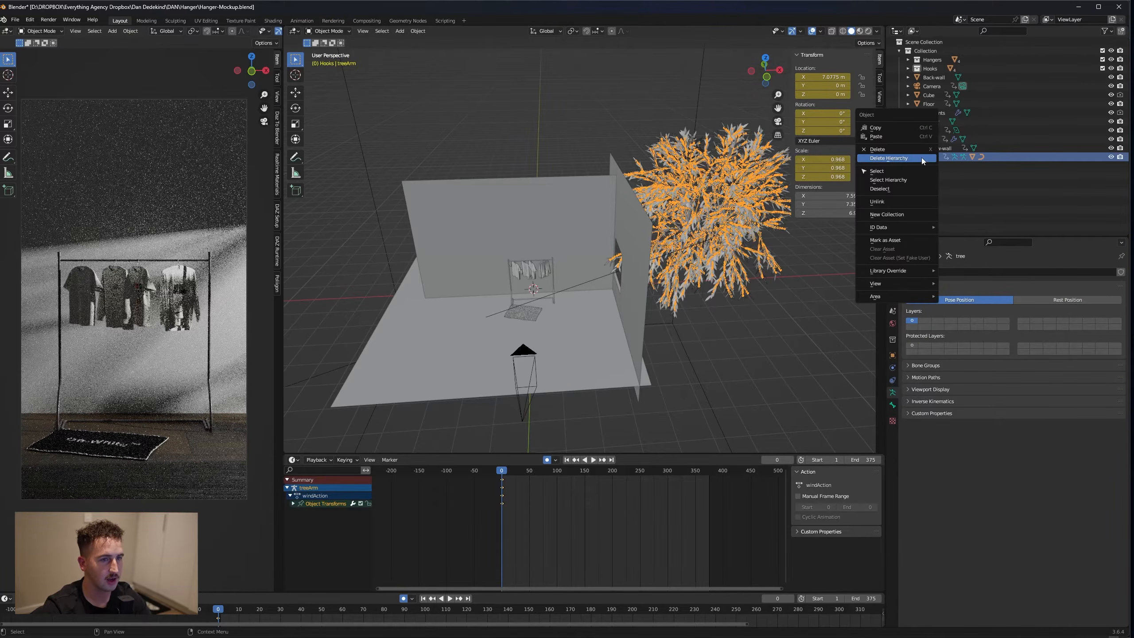
{"action": "left_click", "coordinate": [921, 158]}
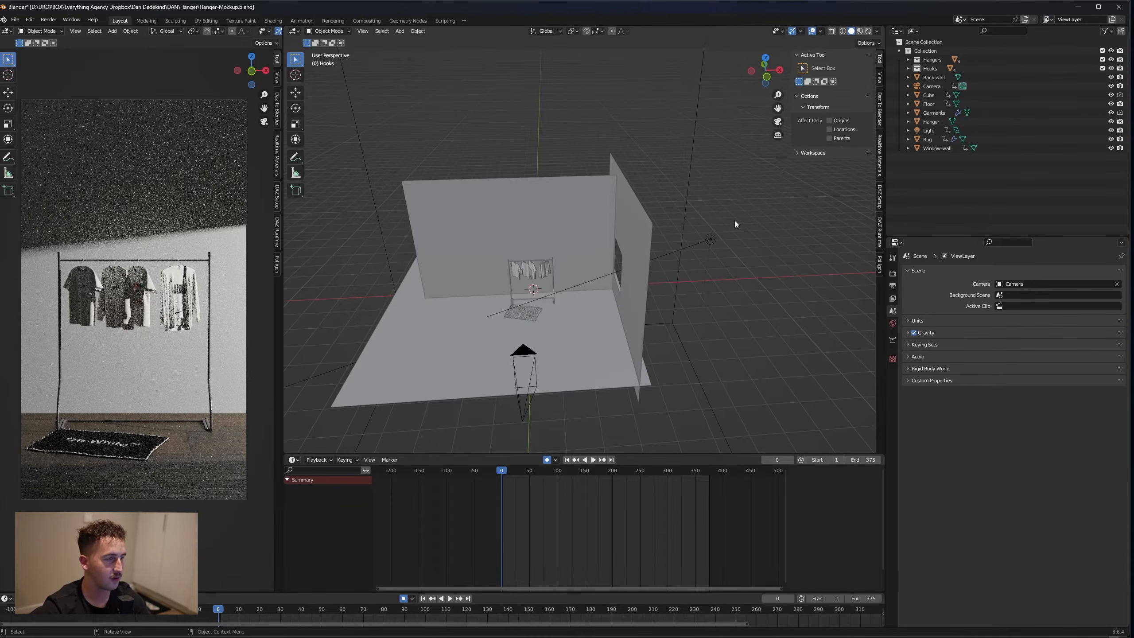
{"action": "key", "text": "ctrl"}
{"action": "key", "text": "ctrl+v"}
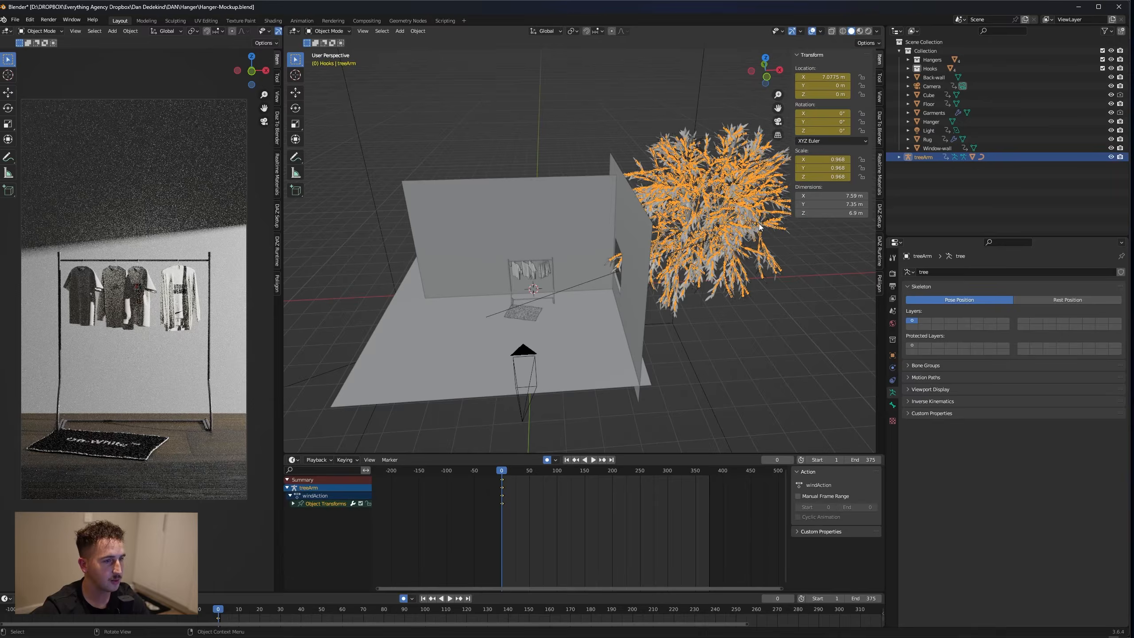
Change the colour of the back wall's Basic Surface material to yellow
{"action": "middle_click_drag", "start_coordinate": [614, 327], "coordinate": [637, 317]}
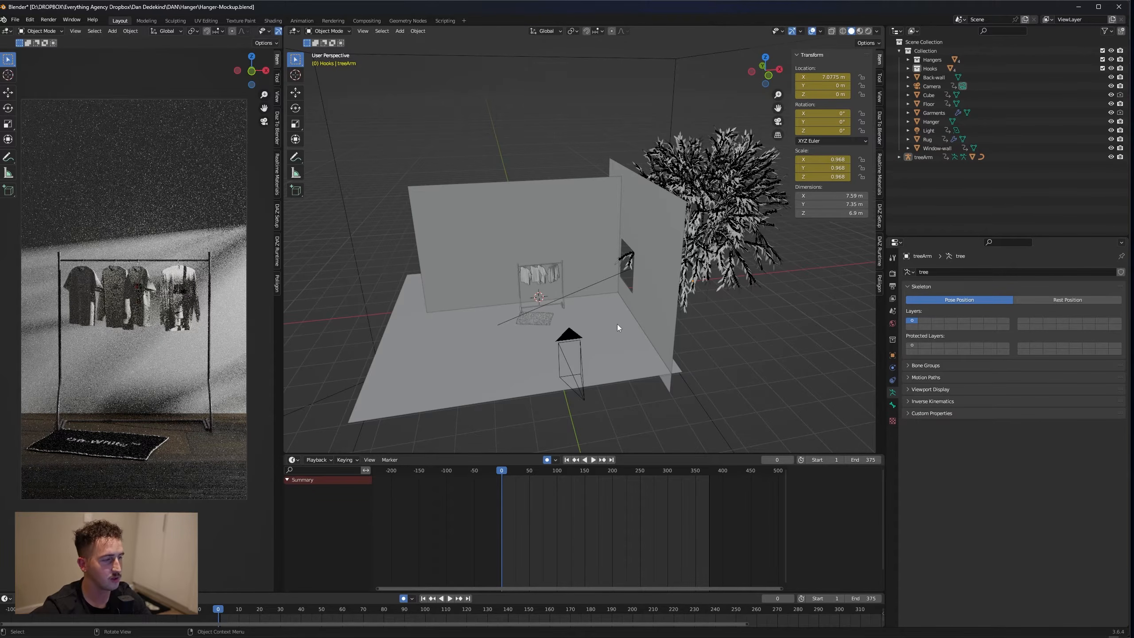
{"action": "left_click", "coordinate": [641, 230]}
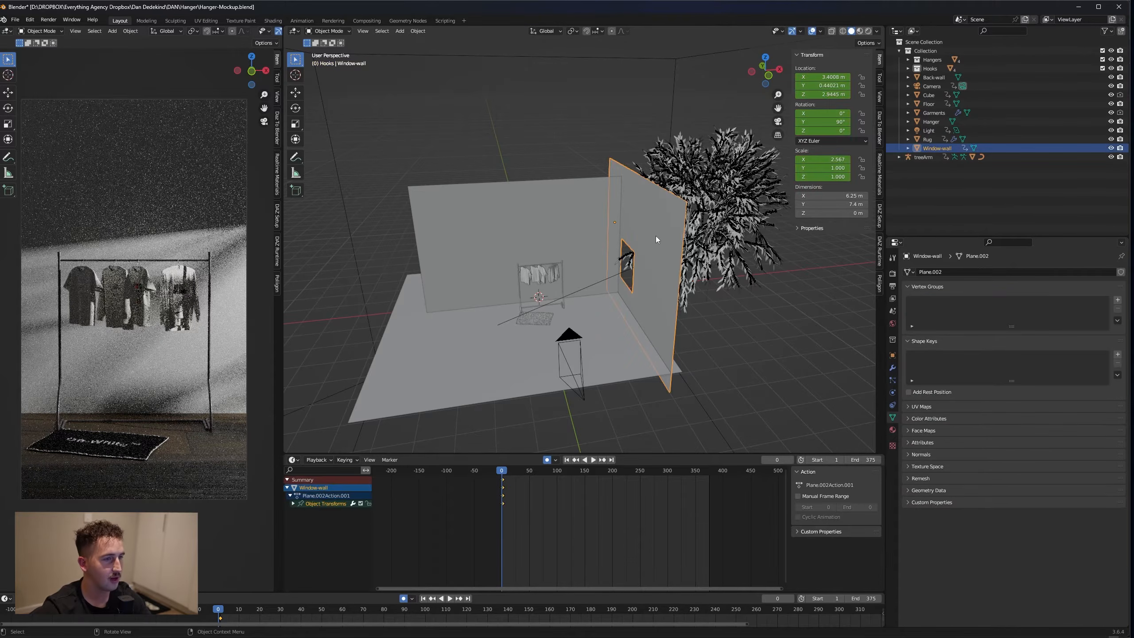
{"action": "left_click", "coordinate": [476, 246]}
{"action": "middle_click_drag", "start_coordinate": [477, 246], "coordinate": [536, 267]}
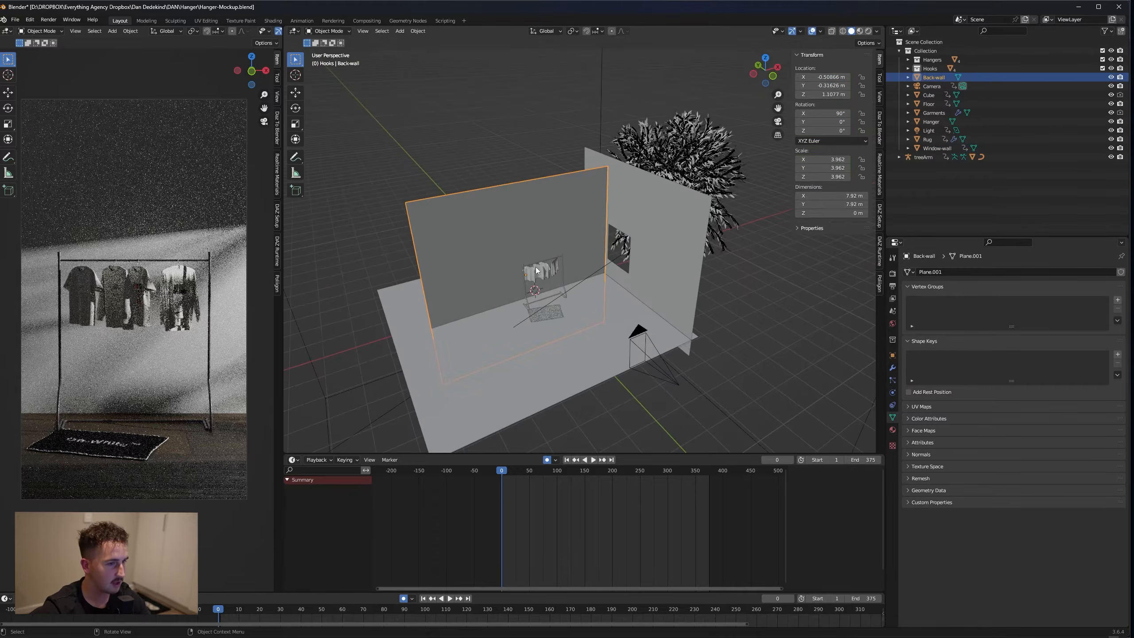
{"action": "left_click", "coordinate": [893, 429]}
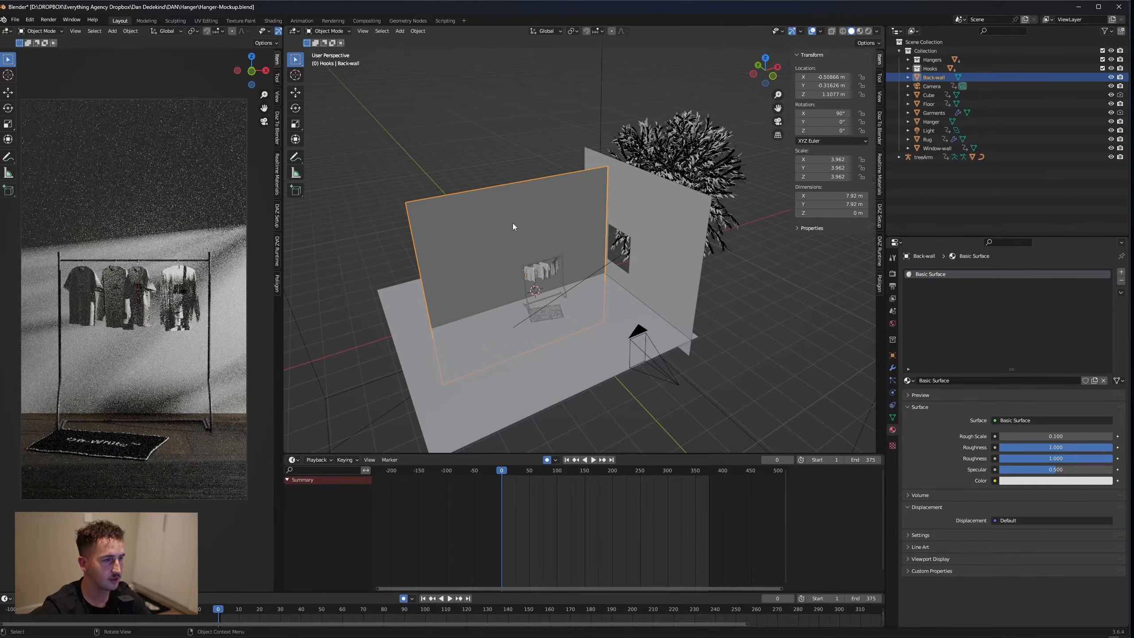
{"action": "left_click", "coordinate": [1033, 481]}
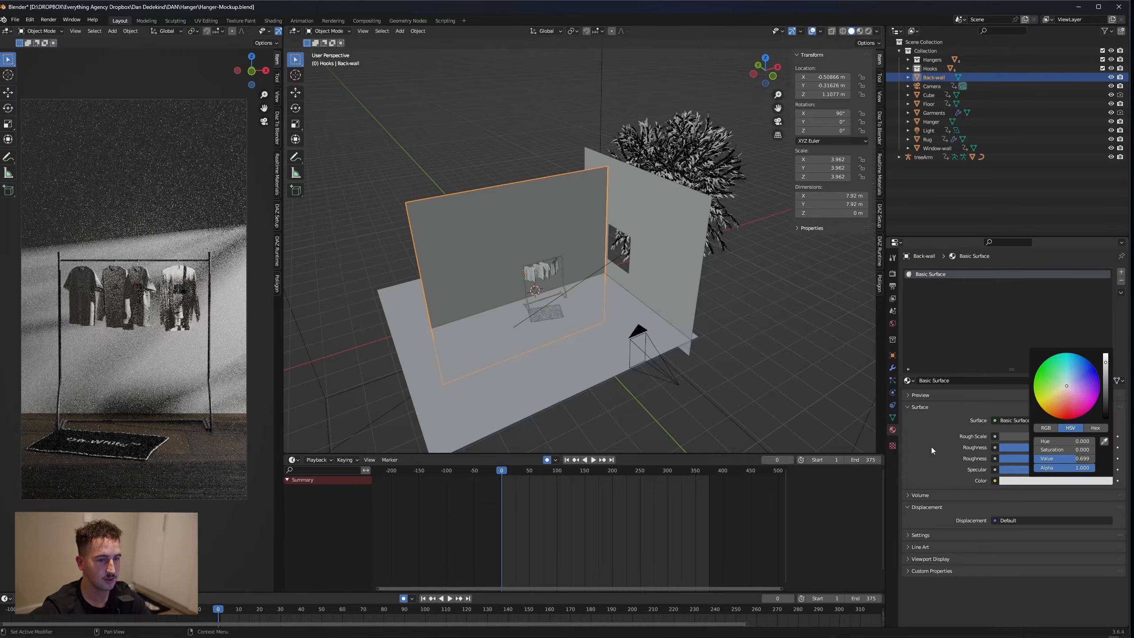
{"action": "left_click", "coordinate": [1033, 481]}
{"action": "mouse_move", "coordinate": [1068, 393]}
{"action": "left_mouse_down"}
{"action": "mouse_move", "coordinate": [1062, 410]}
{"action": "mouse_move", "coordinate": [1093, 397]}
{"action": "mouse_move", "coordinate": [1066, 409]}
{"action": "mouse_move", "coordinate": [1044, 400]}
{"action": "left_mouse_up"}
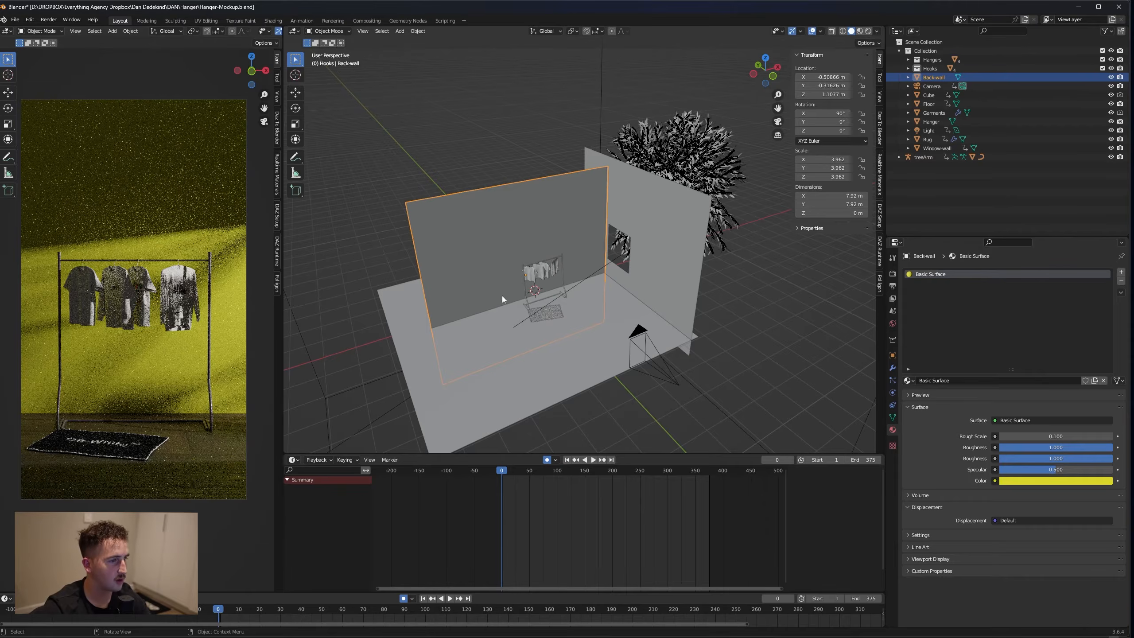
Replace the floor's WoodenFlooring 1 material with a new material named Floor2
{"action": "left_click", "coordinate": [533, 368]}
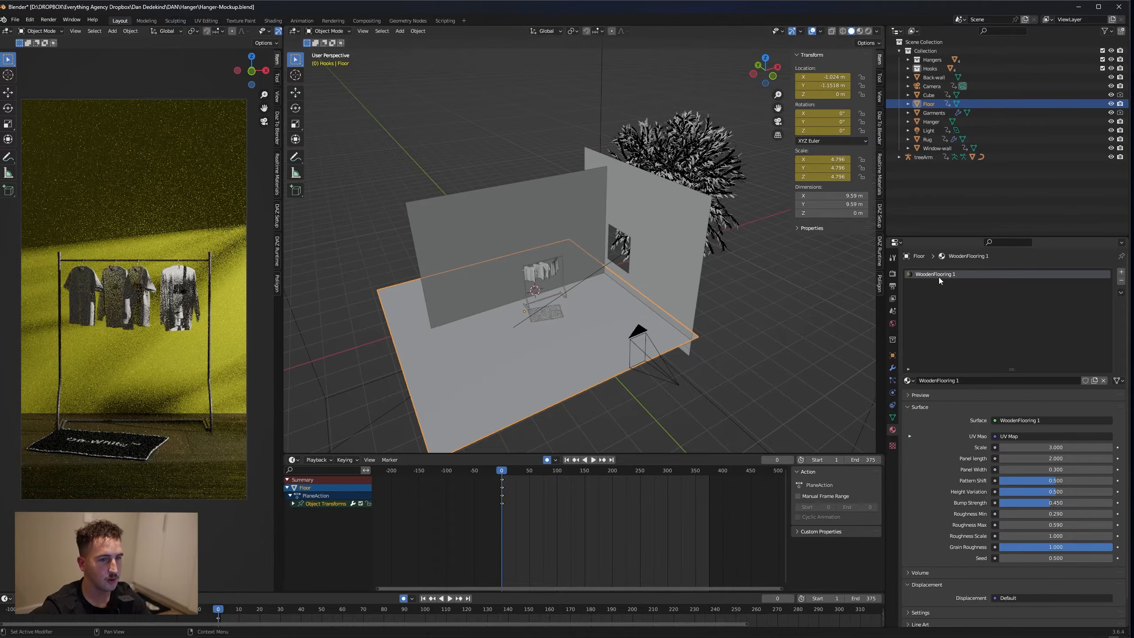
{"action": "left_click", "coordinate": [909, 380]}
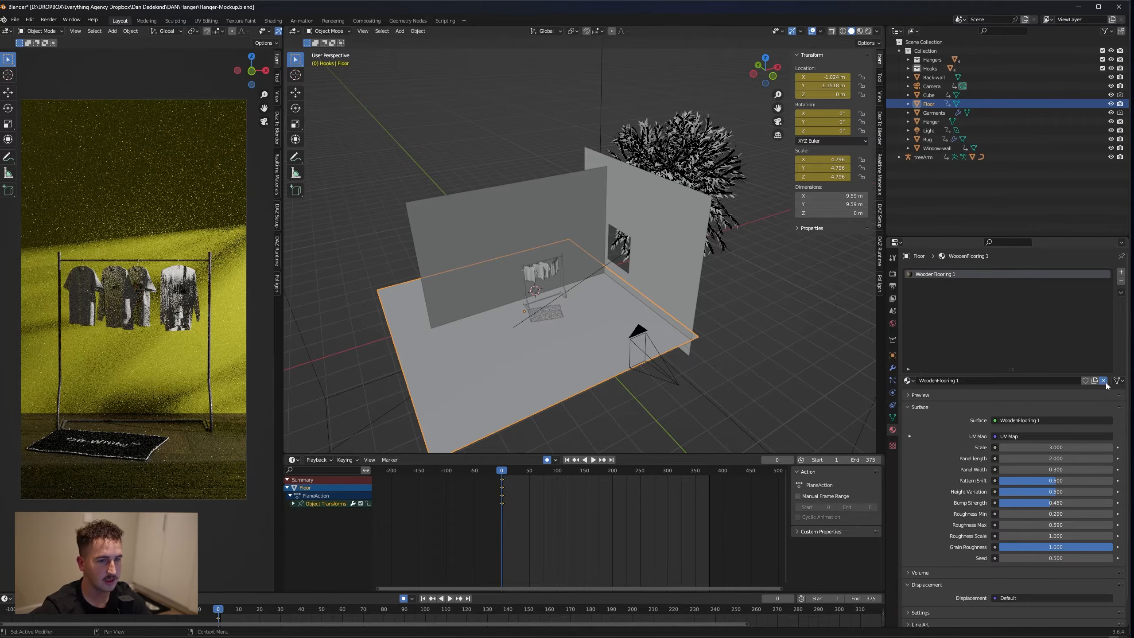
{"action": "left_click", "coordinate": [1104, 380]}
{"action": "left_click", "coordinate": [1005, 379]}
{"action": "left_click", "coordinate": [954, 381]}
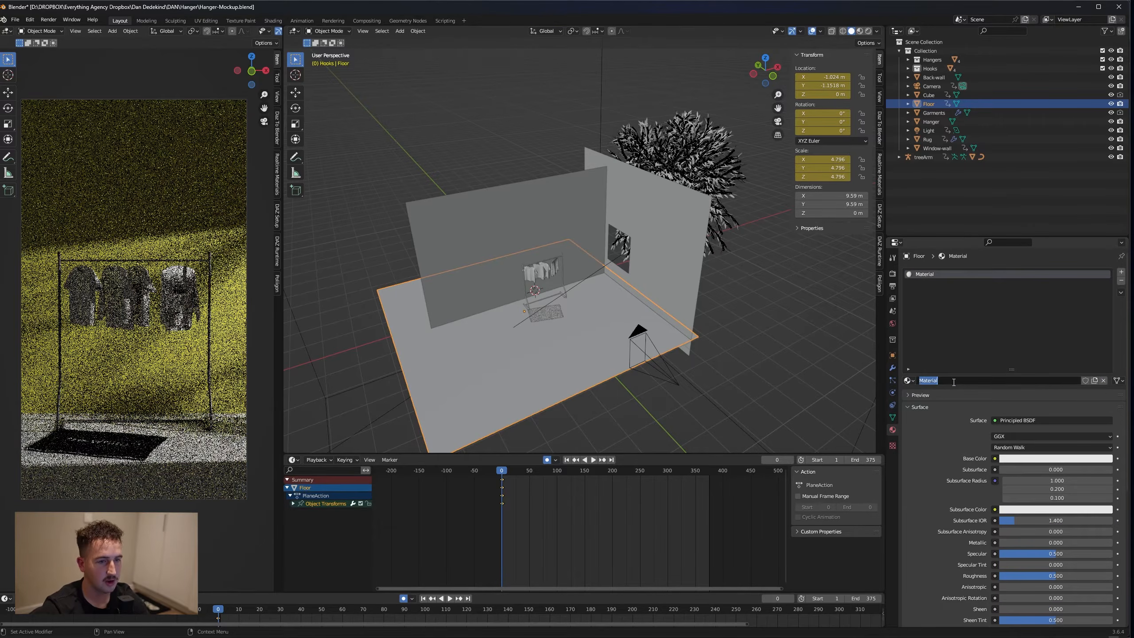
{"action": "type", "text": "Floor2"}
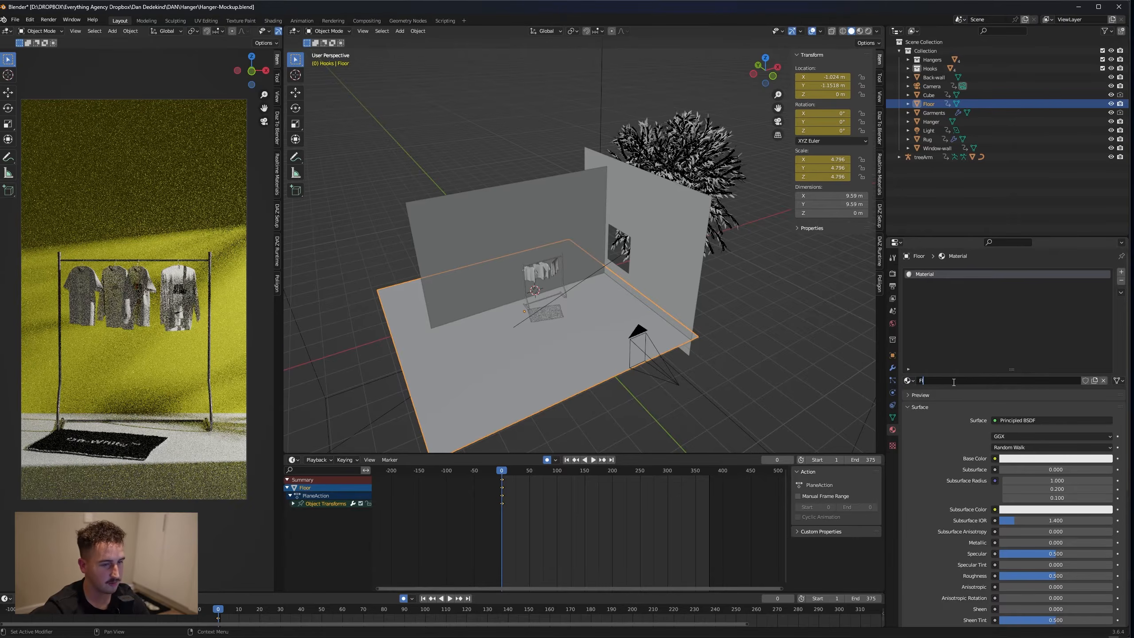
{"action": "key", "text": "Return"}
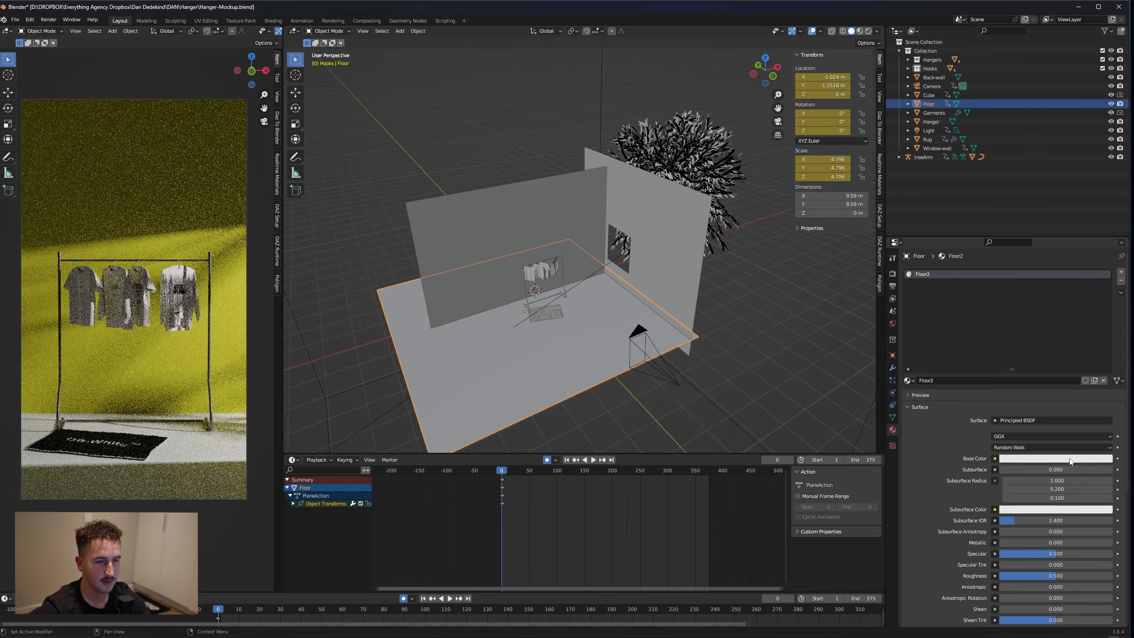
Set the base colour of the Floor2 material to a light blue
{"action": "left_click", "coordinate": [1090, 459]}
{"action": "mouse_move", "coordinate": [1077, 371]}
{"action": "left_mouse_down"}
{"action": "mouse_move", "coordinate": [1066, 372]}
{"action": "mouse_move", "coordinate": [1081, 380]}
{"action": "mouse_move", "coordinate": [1072, 364]}
{"action": "left_mouse_up"}
{"action": "left_click", "coordinate": [1023, 459]}
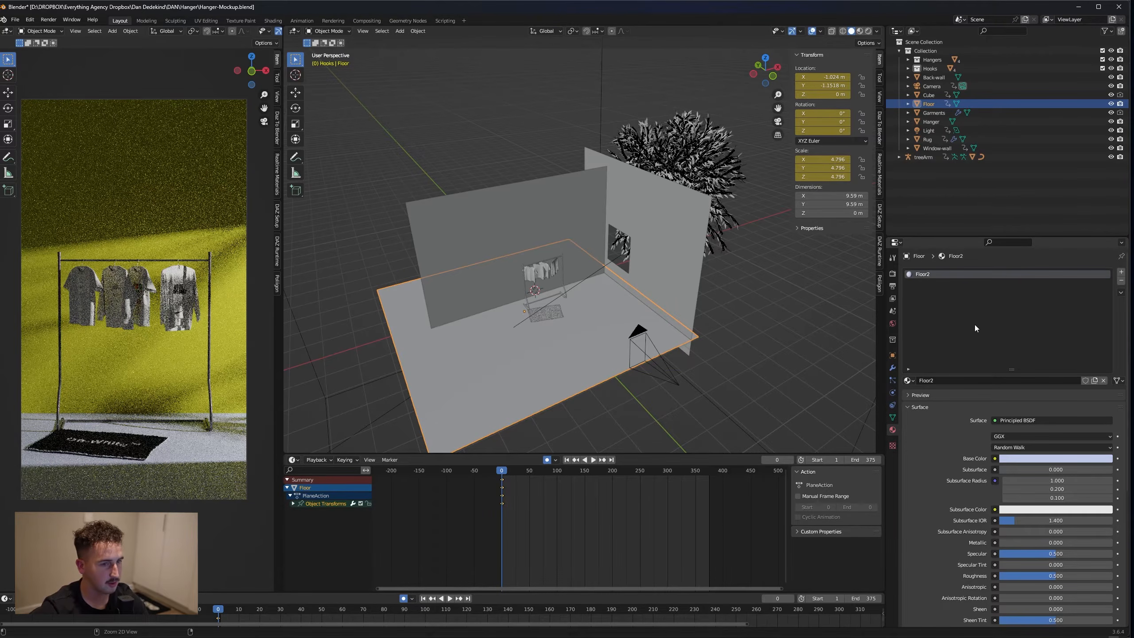
Undo the floor material changes back to the WoodenFlooring 1 material
{"action": "key", "text": "ctrl+z"}
{"action": "key", "text": "ctrl+z"}
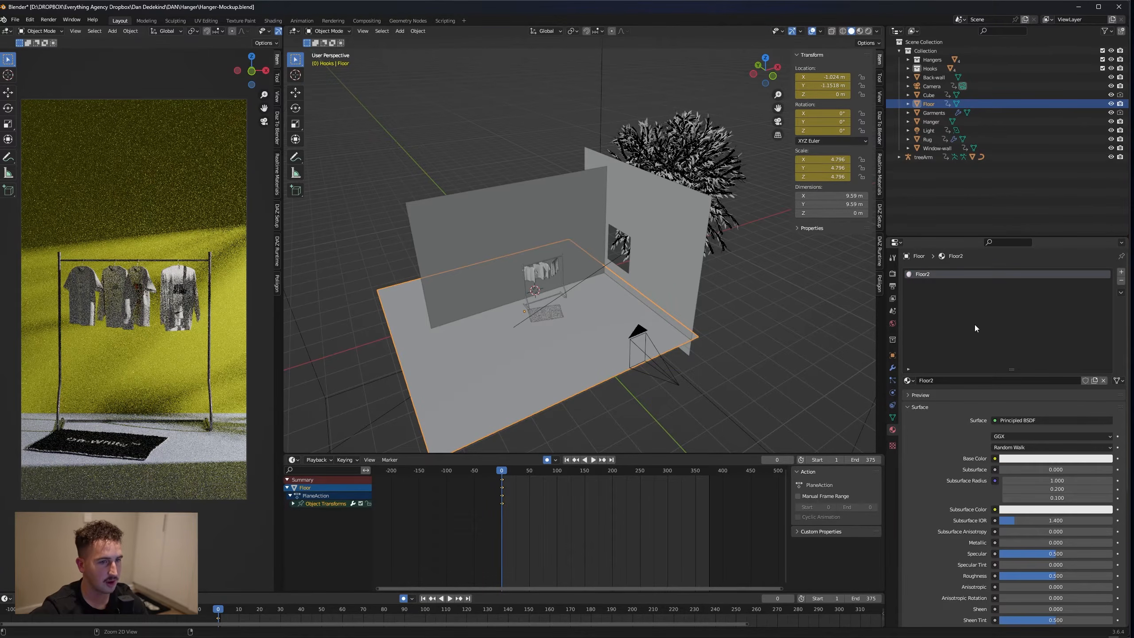
{"action": "key", "text": "ctrl+z"}
{"action": "key", "text": "ctrl+z"}
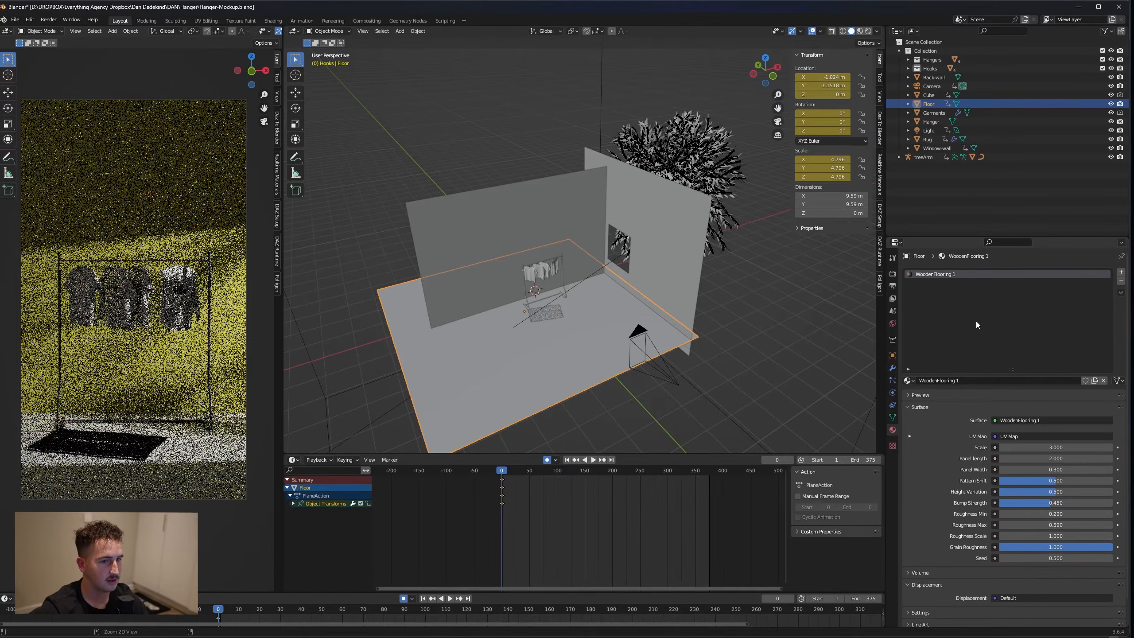
Select the rug in front of the clothing rack and view its material settings
{"action": "left_click", "coordinate": [236, 290]}
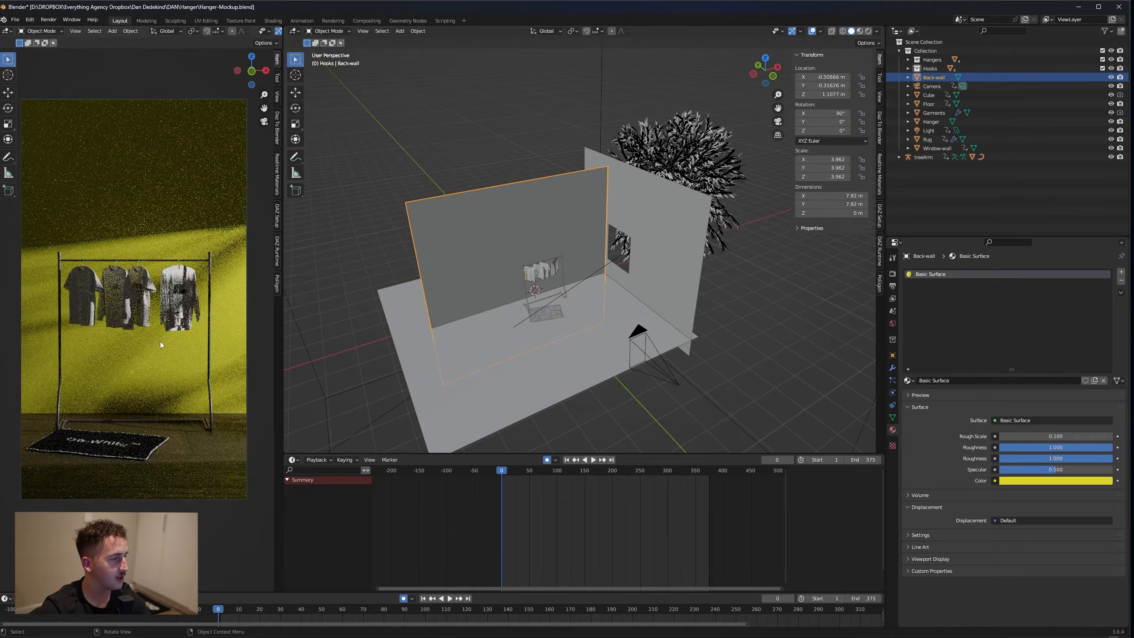
{"action": "left_click", "coordinate": [101, 447]}
{"action": "scroll", "coordinate": [544, 342], "scroll_direction": "up", "scroll_amount": 3}
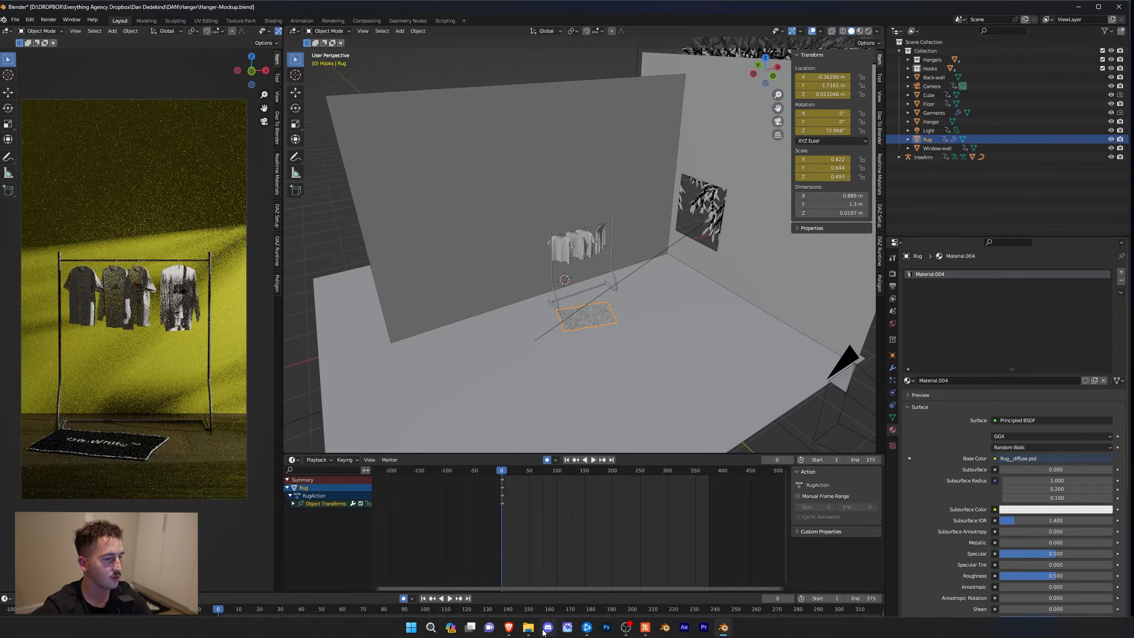
Open the Rug__diffuse PSD from the project's Designs folder in Photoshop
{"action": "mouse_move", "coordinate": [528, 626]}
{"action": "left_click", "coordinate": [534, 597]}
{"action": "double_click", "coordinate": [198, 91]}
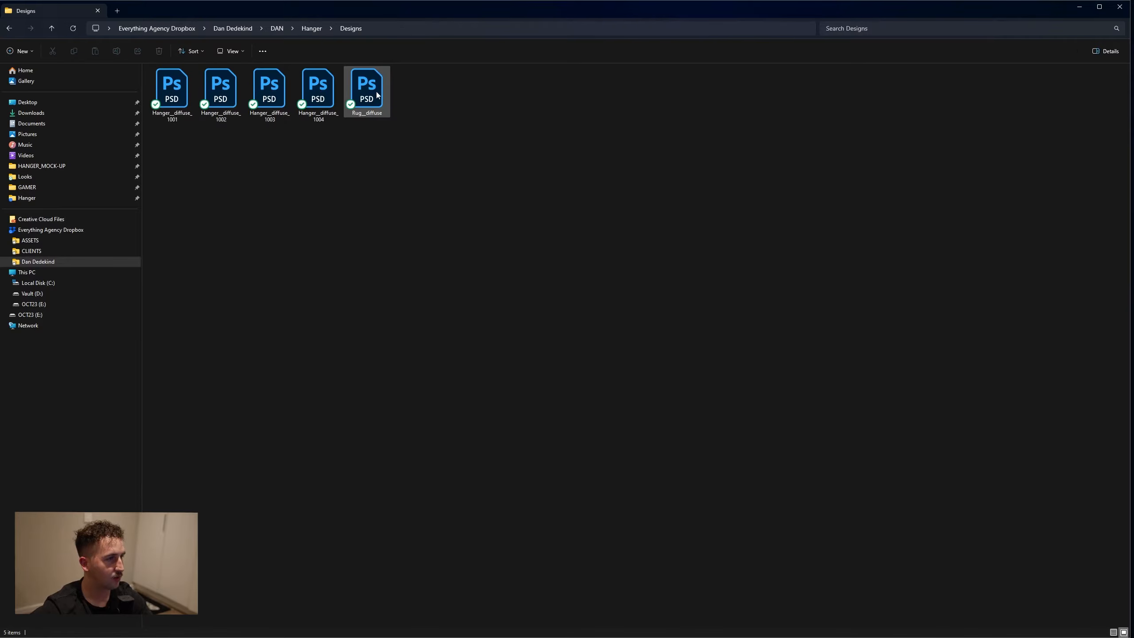
{"action": "left_click", "coordinate": [376, 92]}
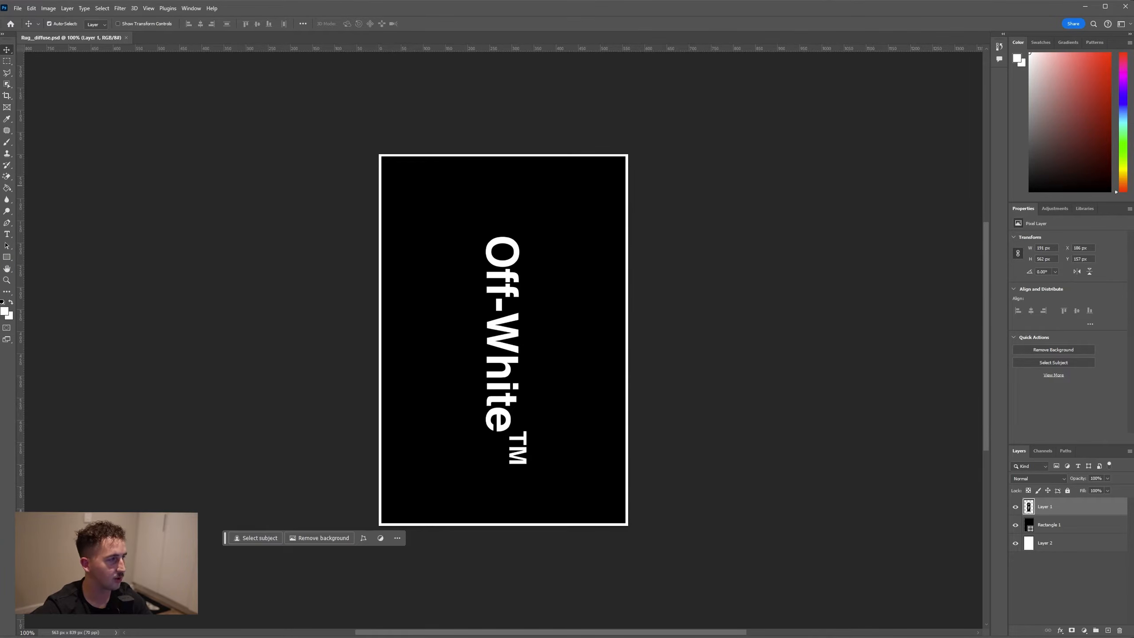
Add the white text "opos" in the Planet Kosmos font above the Off-White logo on the rug design
{"action": "left_click", "coordinate": [7, 236]}
{"action": "left_click", "coordinate": [445, 204]}
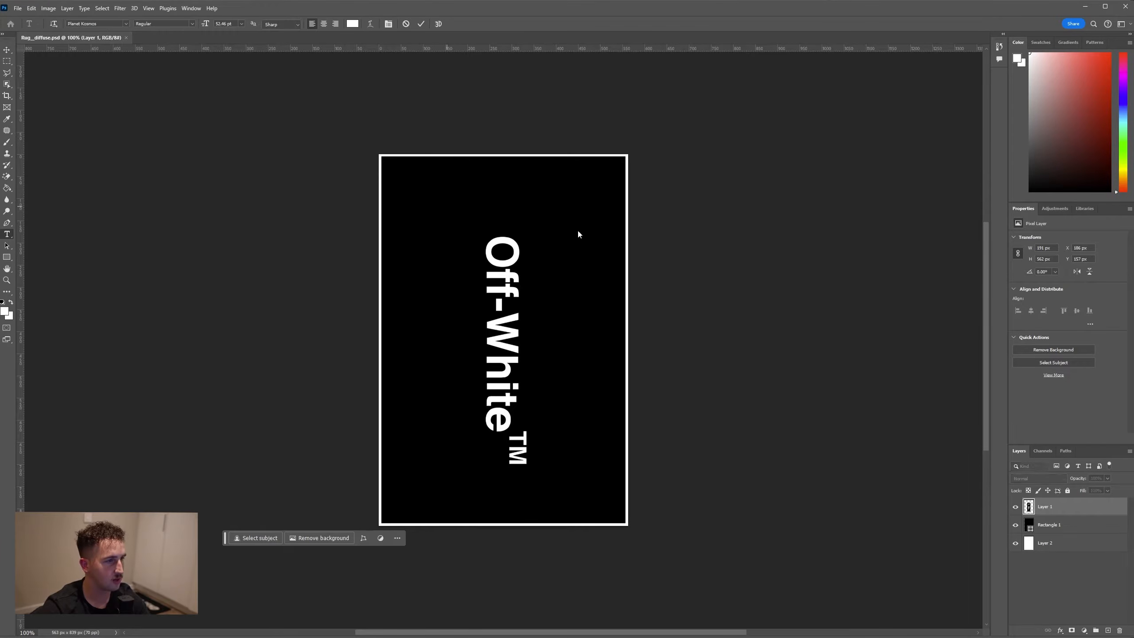
{"action": "type", "text": "oops"}
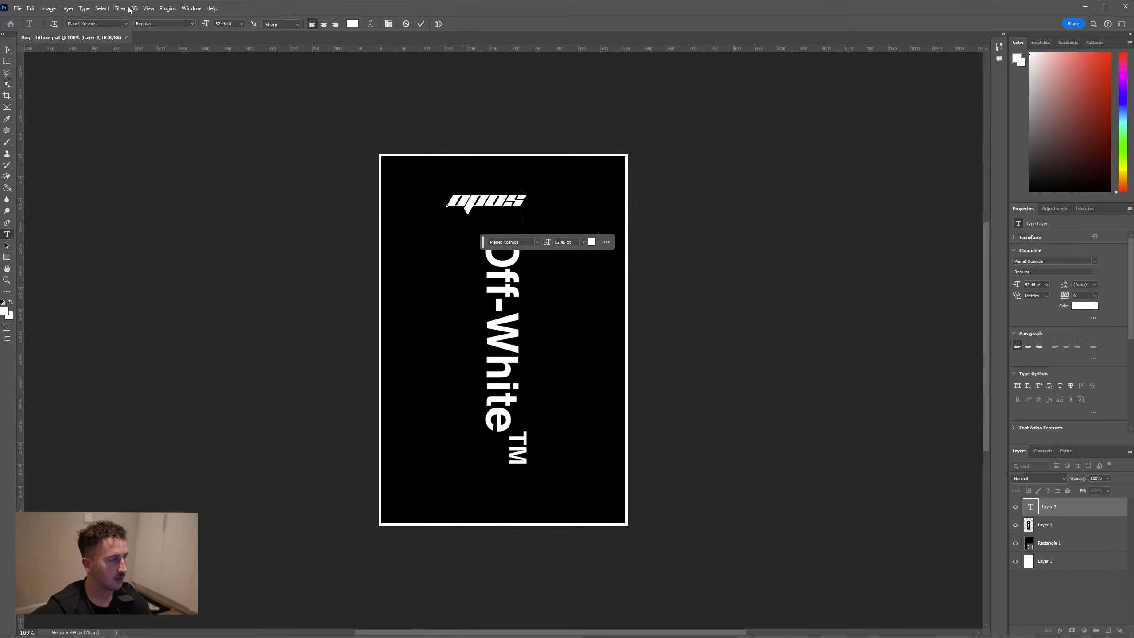
{"action": "left_click", "coordinate": [7, 50]}
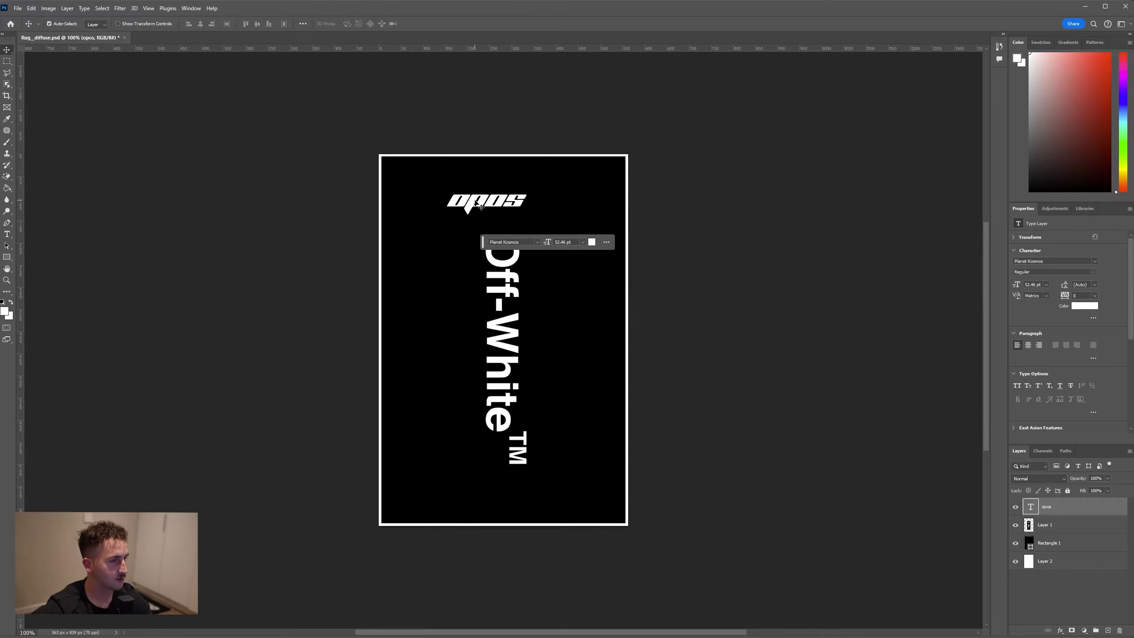
Rotate the opos text 90°, enlarge it to about 111 pt, centre it on the rug, and hide the Off-White logo on Layer 1
{"action": "key", "text": "ctrl+t"}
{"action": "left_click_drag", "start_coordinate": [526, 204], "coordinate": [576, 338]}
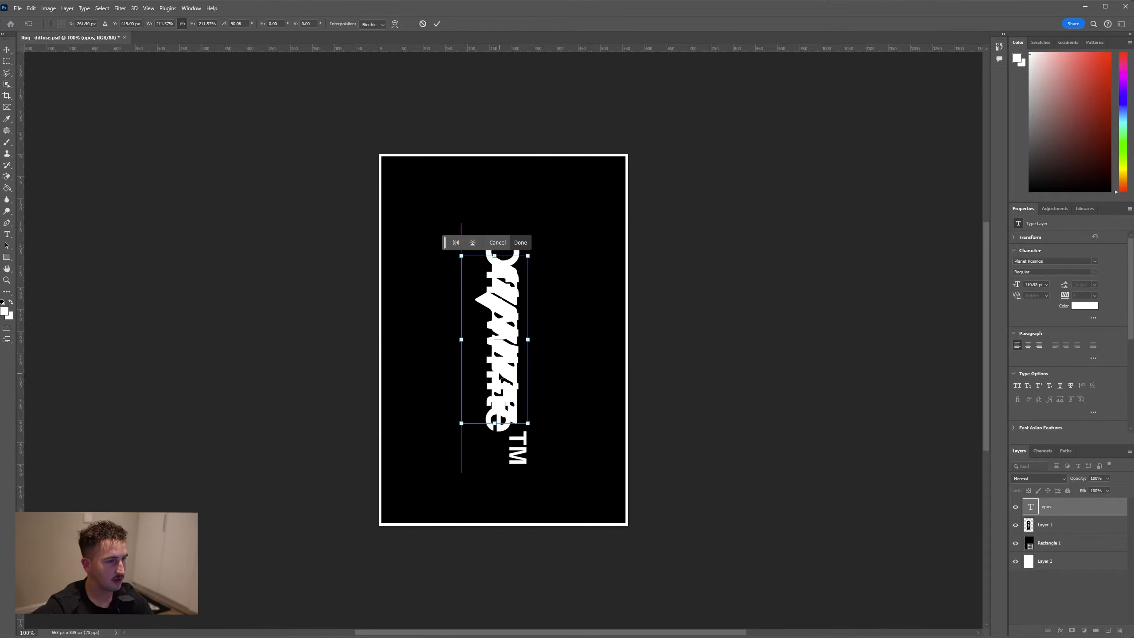
{"action": "key", "text": "Return"}
{"action": "left_click", "coordinate": [1015, 526]}
{"action": "left_click", "coordinate": [1022, 527]}
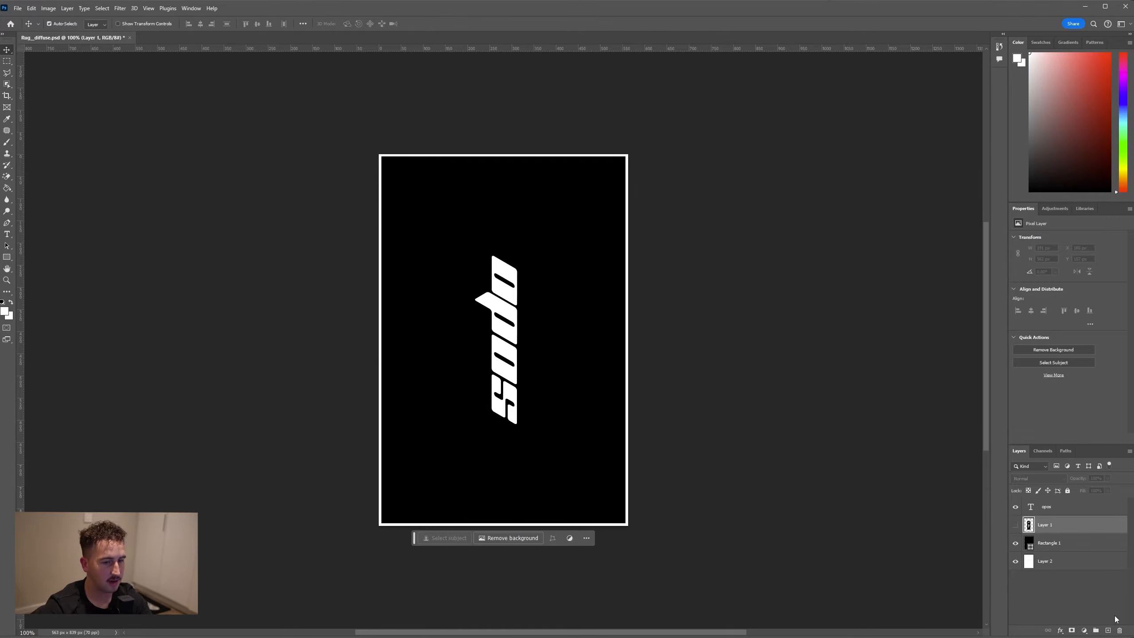
Save the Rug__diffuse design and switch back to Blender
{"action": "left_click", "coordinate": [17, 8]}
{"action": "left_click", "coordinate": [55, 116]}
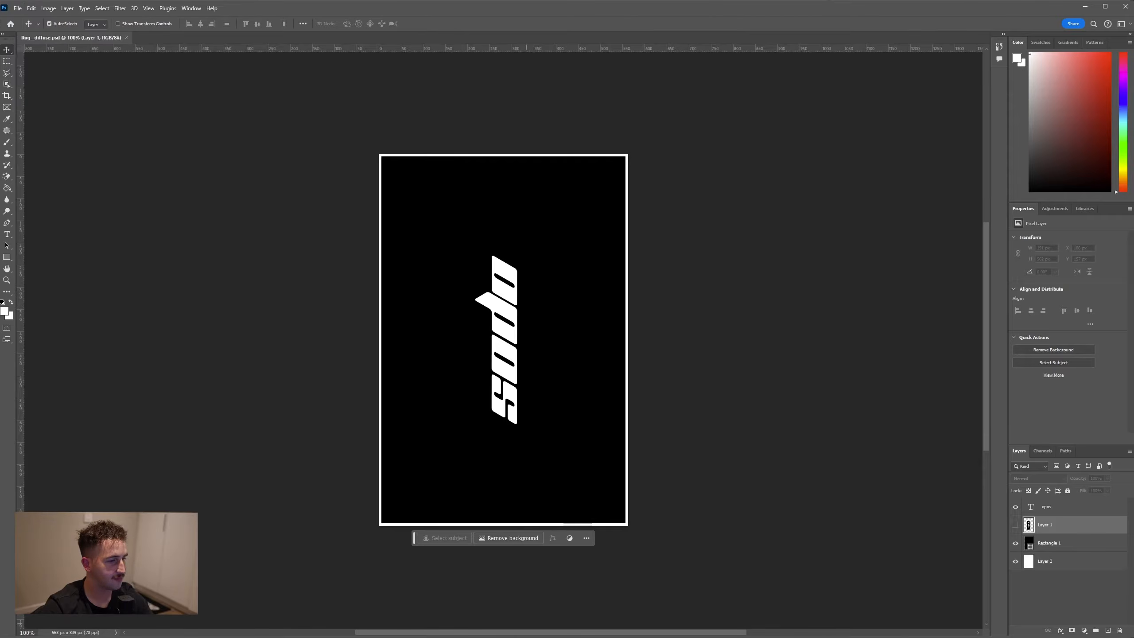
{"action": "left_click", "coordinate": [724, 629]}
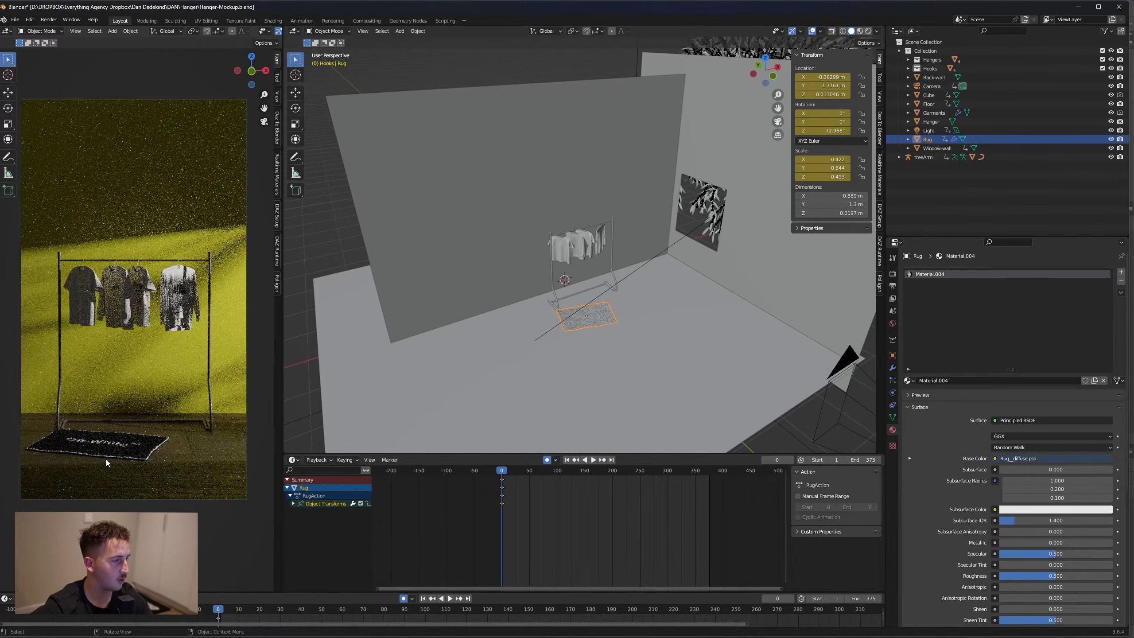
Widen the camera viewport and reload the rug texture by cycling the shading through solid and material preview back to rendered
{"action": "left_click_drag", "start_coordinate": [283, 56], "coordinate": [389, 56]}
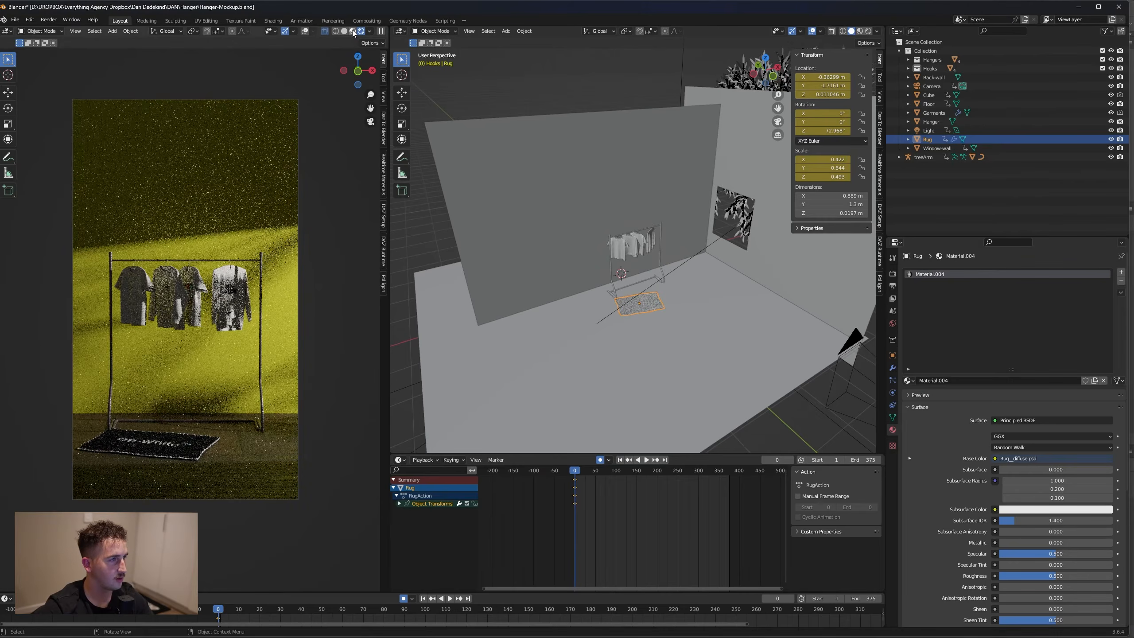
{"action": "left_click", "coordinate": [354, 32]}
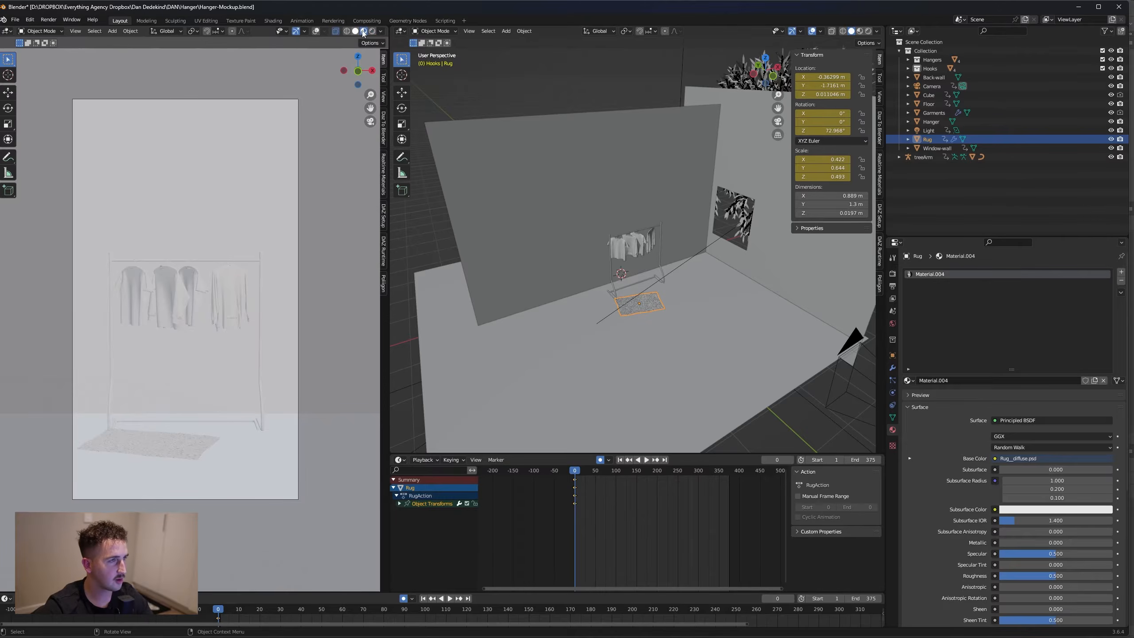
{"action": "left_click", "coordinate": [372, 32]}
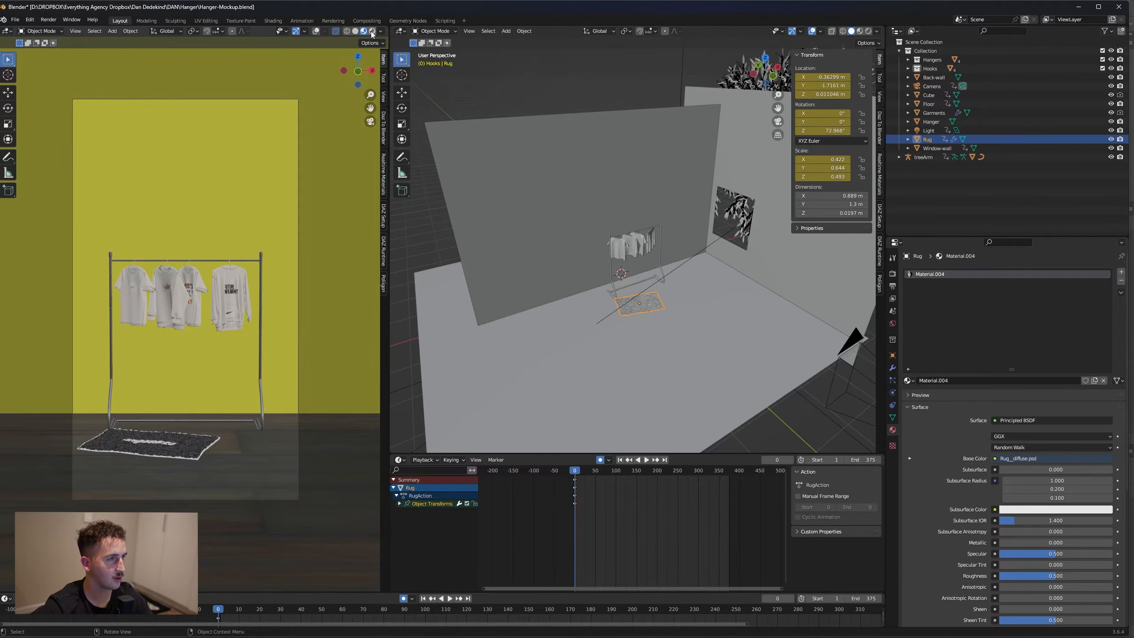
{"action": "left_click", "coordinate": [373, 33]}
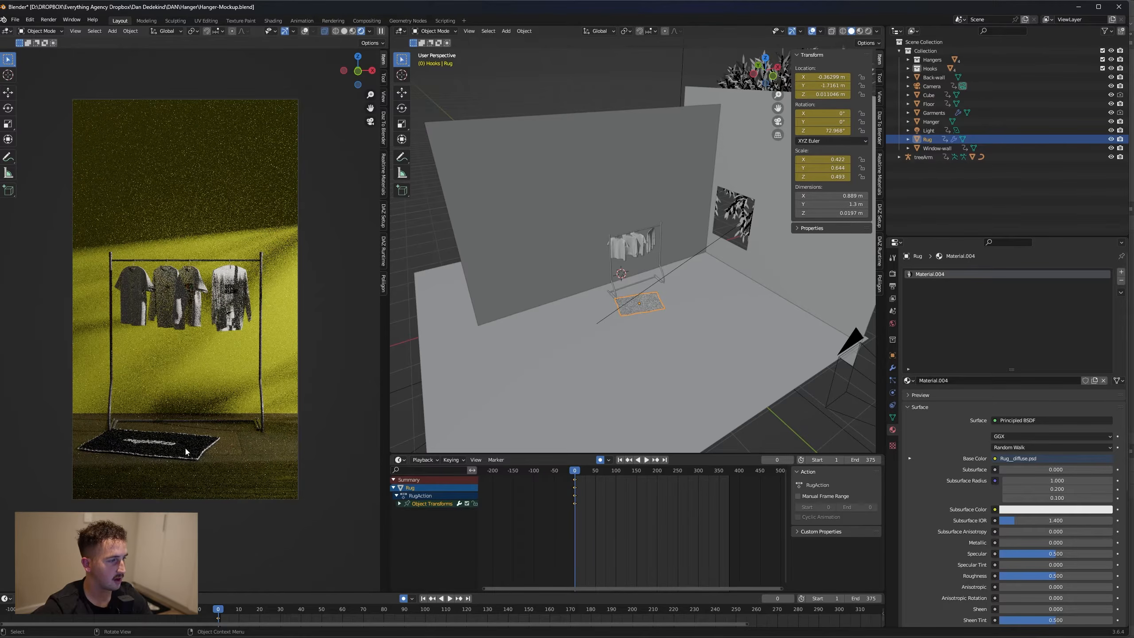
Switch to Photoshop and change the fill of the rug design's Rectangle 1 layer to bright yellow, fffd37
{"action": "mouse_move", "coordinate": [569, 627]}
{"action": "left_click", "coordinate": [606, 627]}
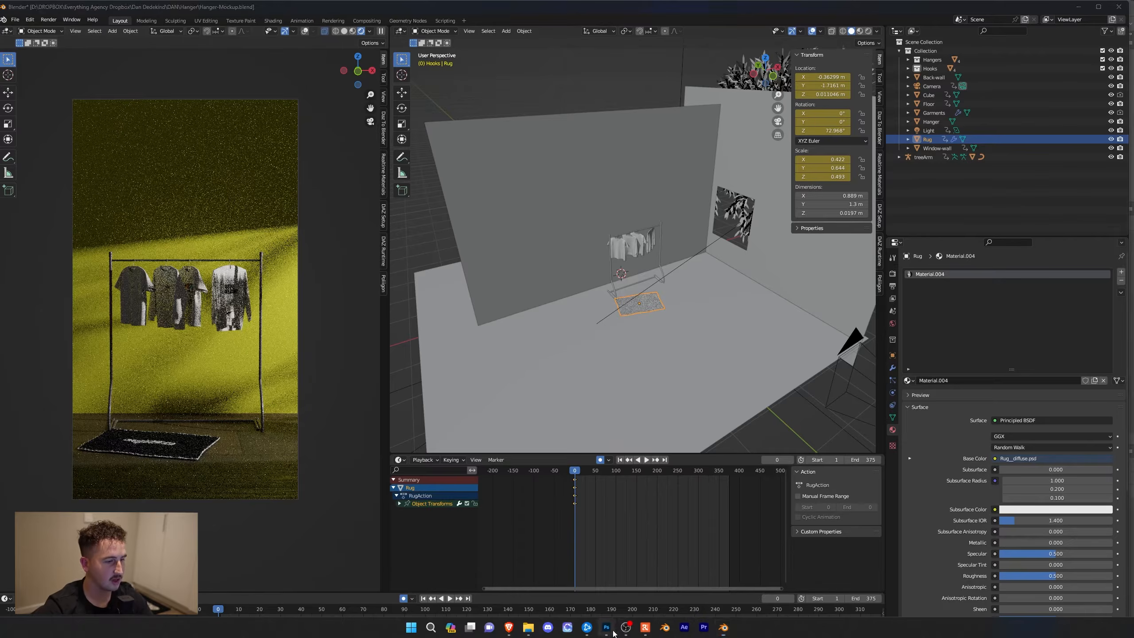
{"action": "left_click", "coordinate": [1030, 544]}
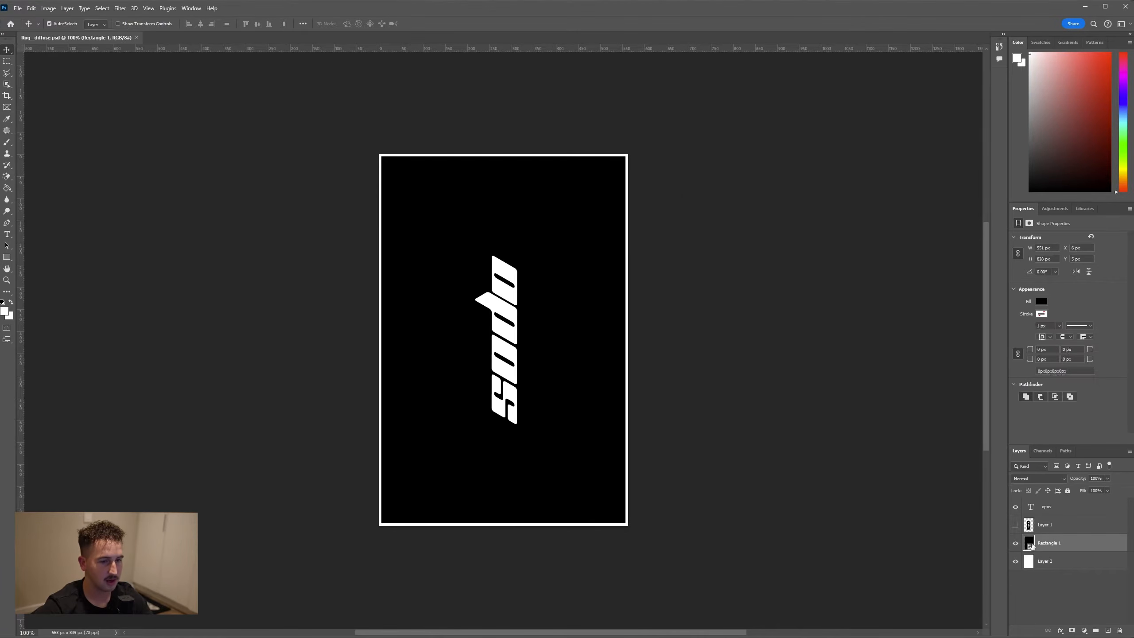
{"action": "double_click", "coordinate": [1029, 545]}
{"action": "left_click_drag", "start_coordinate": [495, 189], "coordinate": [496, 164]}
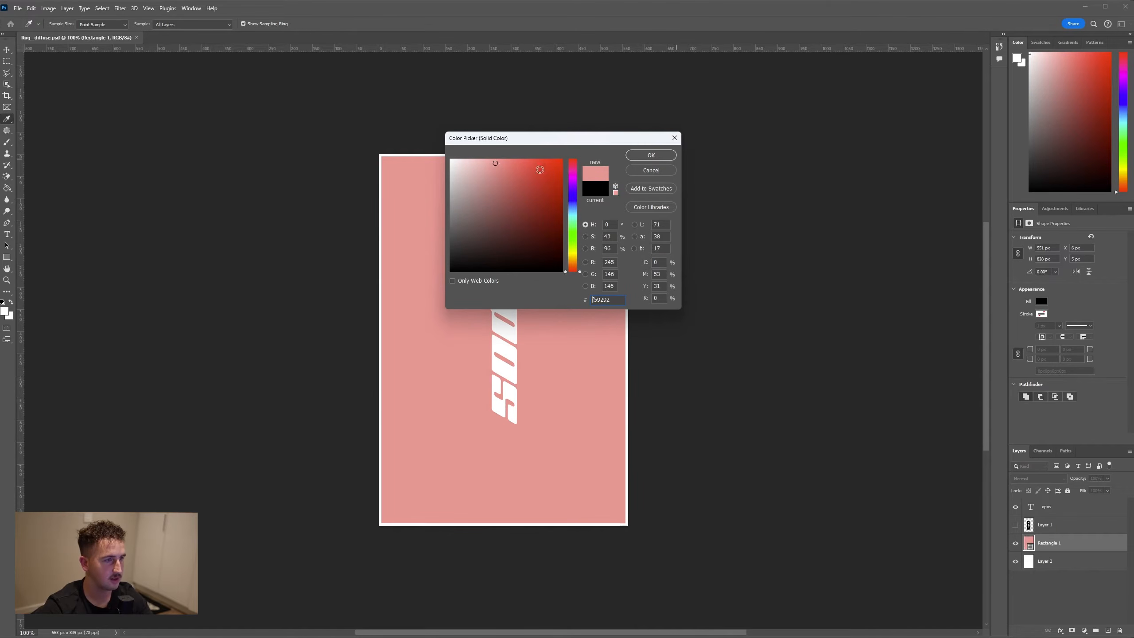
{"action": "left_click", "coordinate": [572, 253]}
{"action": "left_click_drag", "start_coordinate": [543, 192], "coordinate": [540, 151]}
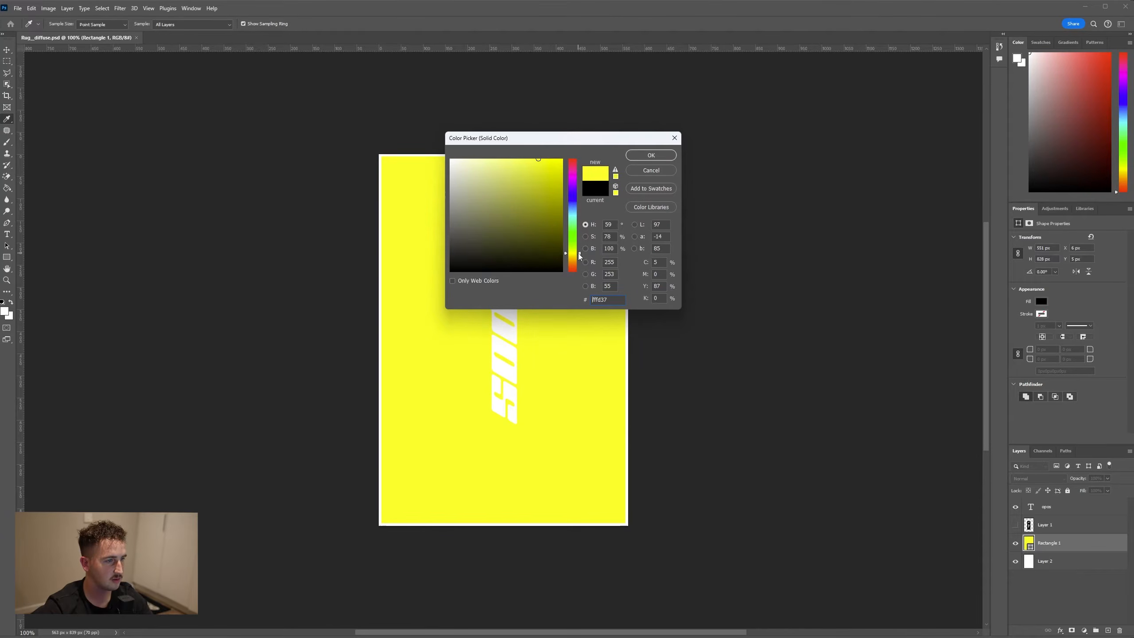
{"action": "left_click", "coordinate": [651, 155]}
Change the colour of the opos text to black
{"action": "double_click", "coordinate": [1031, 507]}
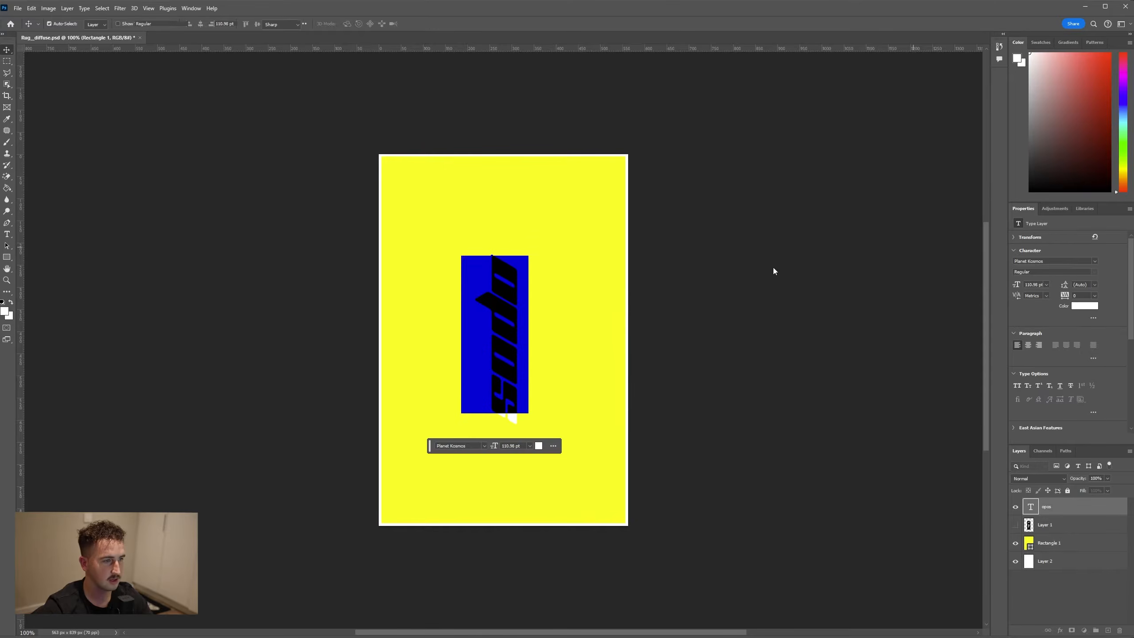
{"action": "left_click", "coordinate": [1084, 306]}
{"action": "left_click_drag", "start_coordinate": [540, 233], "coordinate": [537, 241]}
{"action": "left_click_drag", "start_coordinate": [537, 241], "coordinate": [532, 272]}
{"action": "left_click", "coordinate": [642, 159]}
{"action": "left_click", "coordinate": [6, 50]}
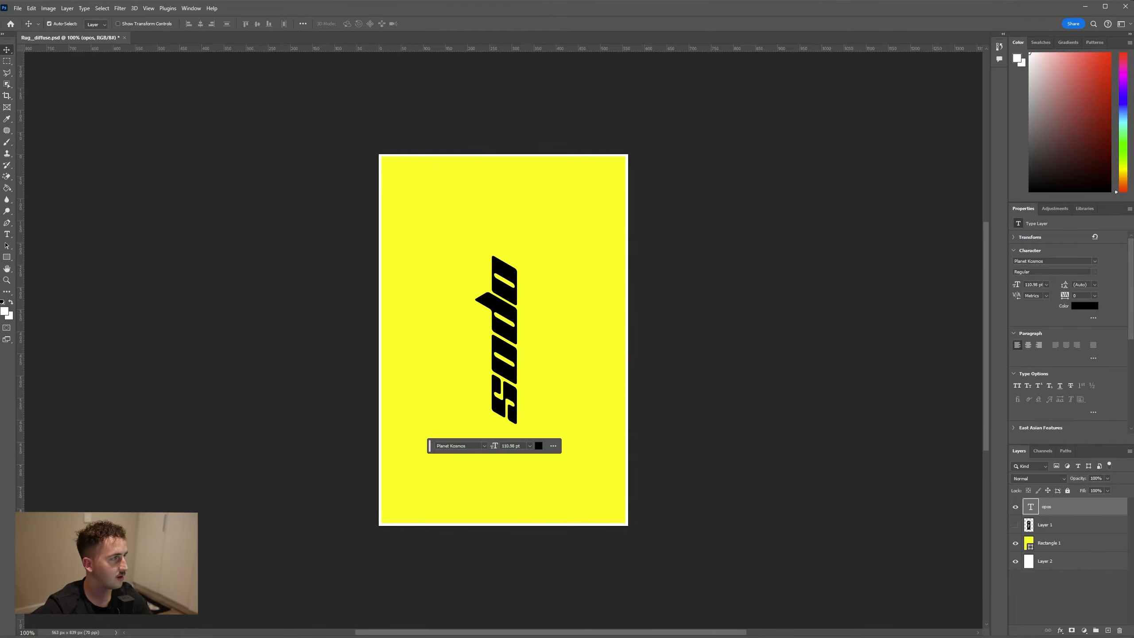
Save the rug design, return to Blender, and refresh the camera view by toggling material preview and rendered shading
{"action": "left_click", "coordinate": [18, 8]}
{"action": "mouse_move", "coordinate": [31, 8]}
{"action": "left_click", "coordinate": [33, 110]}
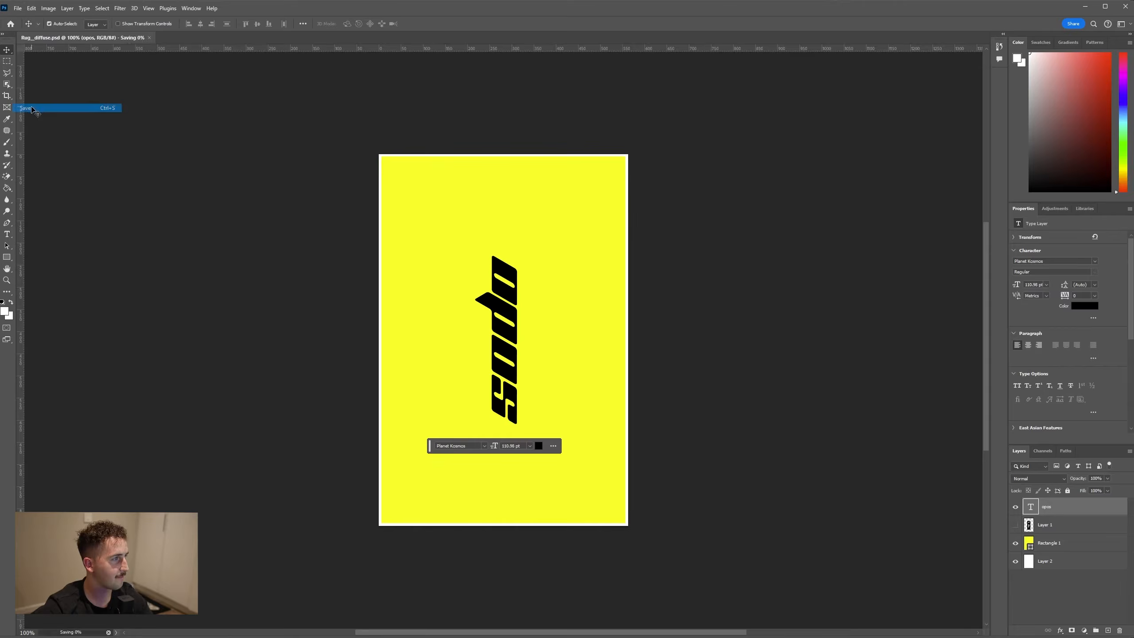
{"action": "left_click", "coordinate": [1091, 9]}
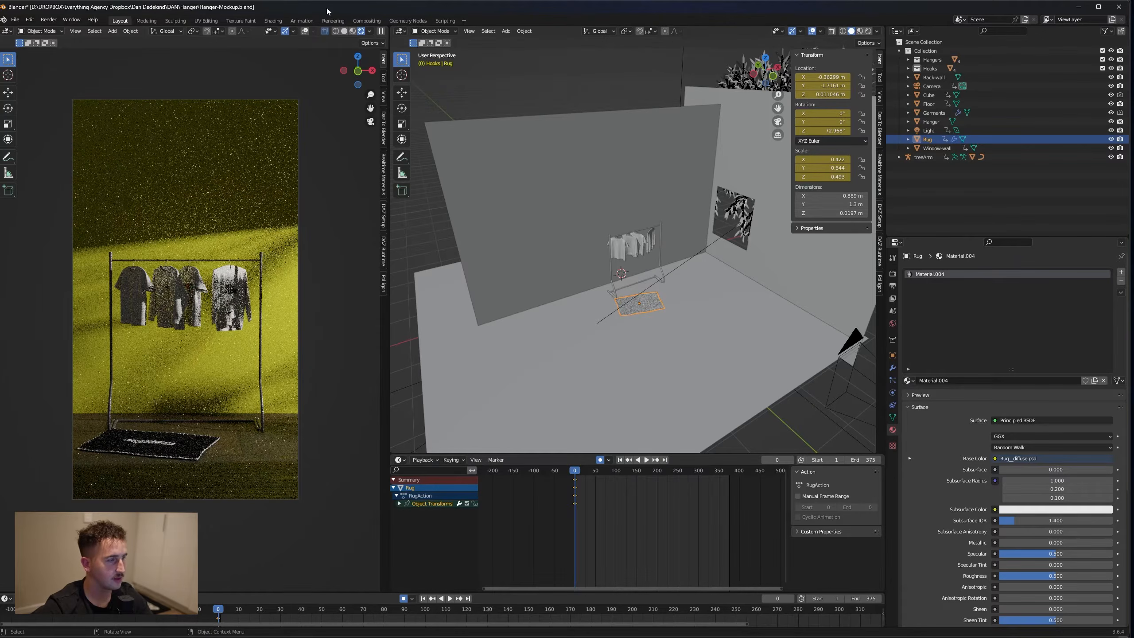
{"action": "left_click", "coordinate": [363, 32]}
{"action": "left_click", "coordinate": [372, 31]}
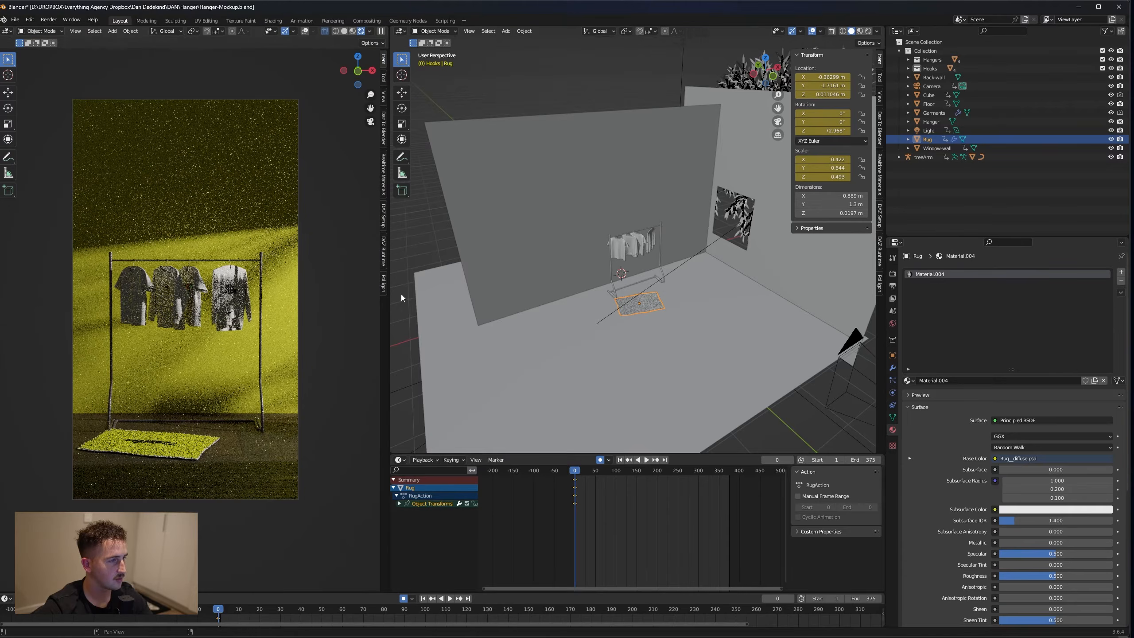
Reset the Basic Surface colour of the back wall to its default
{"action": "left_click", "coordinate": [530, 243]}
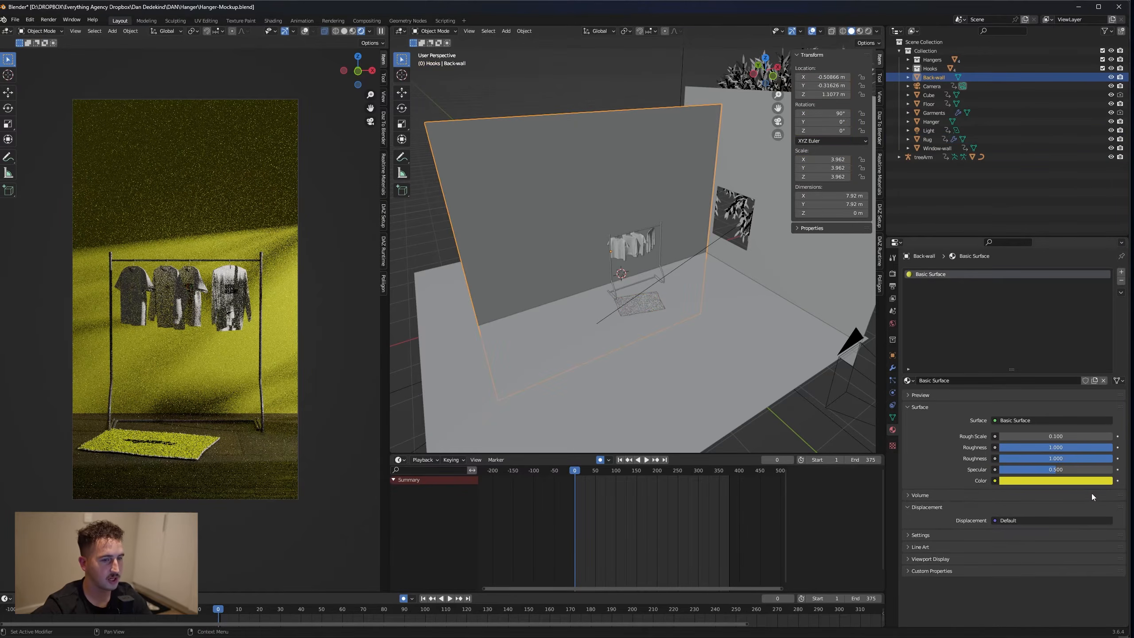
{"action": "left_click", "coordinate": [1069, 481]}
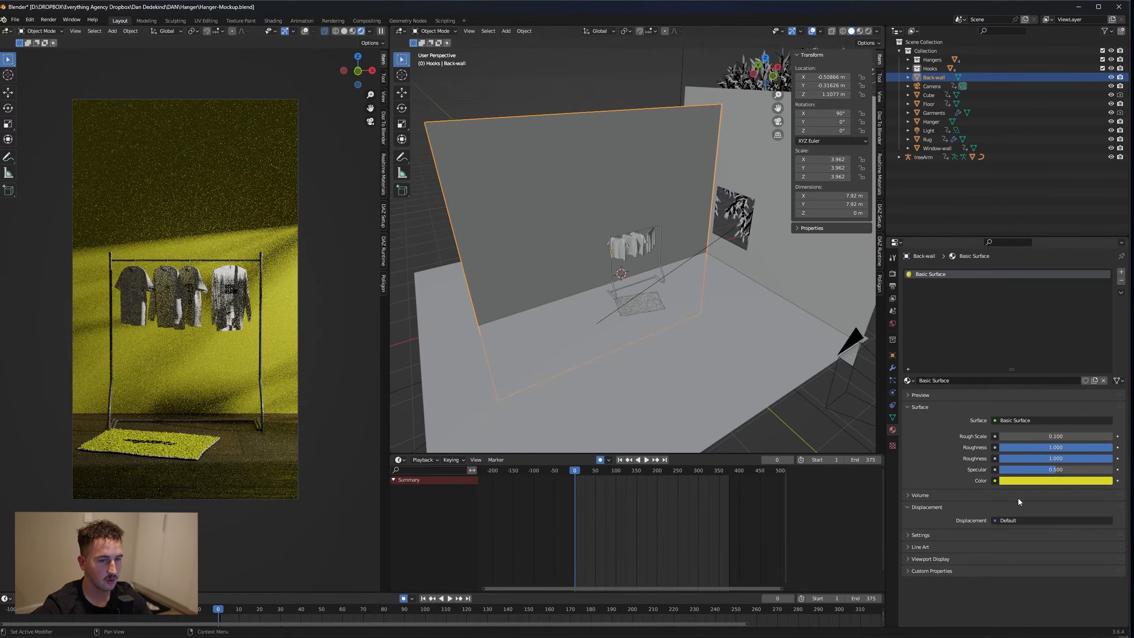
{"action": "left_click", "coordinate": [1069, 481]}
{"action": "key", "text": "BackSpace"}
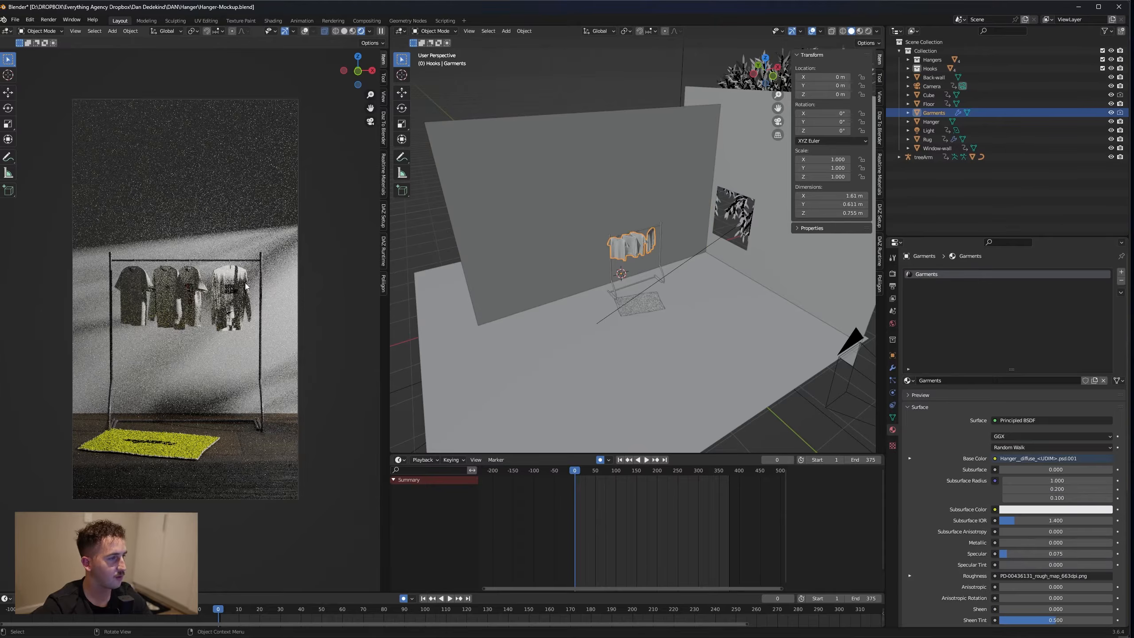
Open the four garment designs, Hanger__diffuse_1001 to Hanger__diffuse_1004, from the Designs folder in Photoshop
{"action": "left_click", "coordinate": [531, 630]}
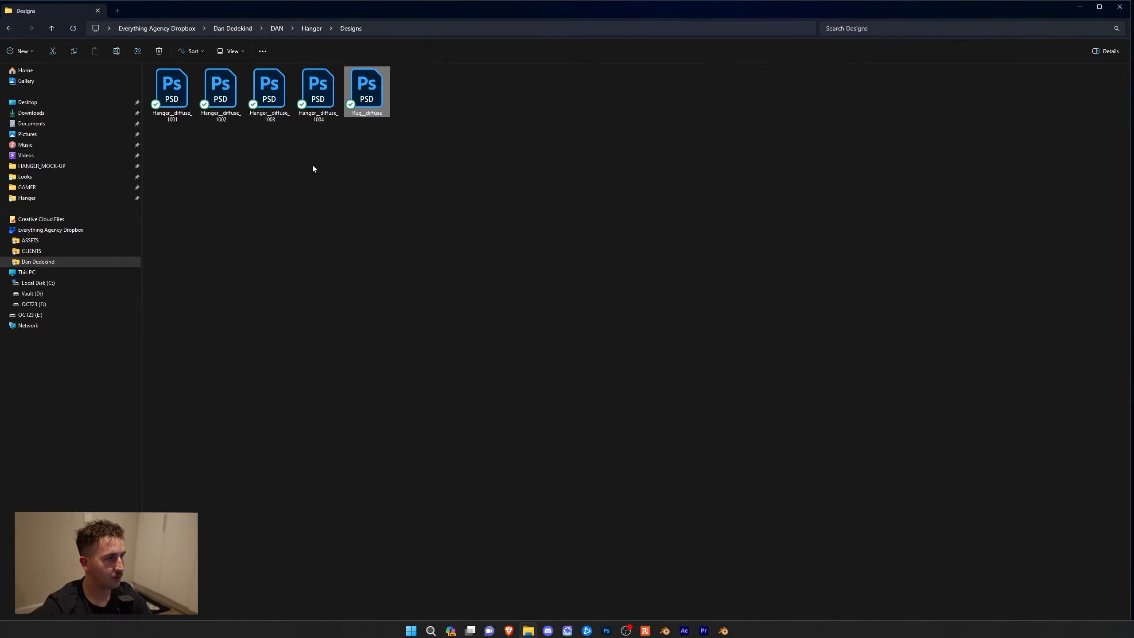
{"action": "left_click_drag", "start_coordinate": [173, 173], "coordinate": [314, 191]}
{"action": "left_click", "coordinate": [308, 106]}
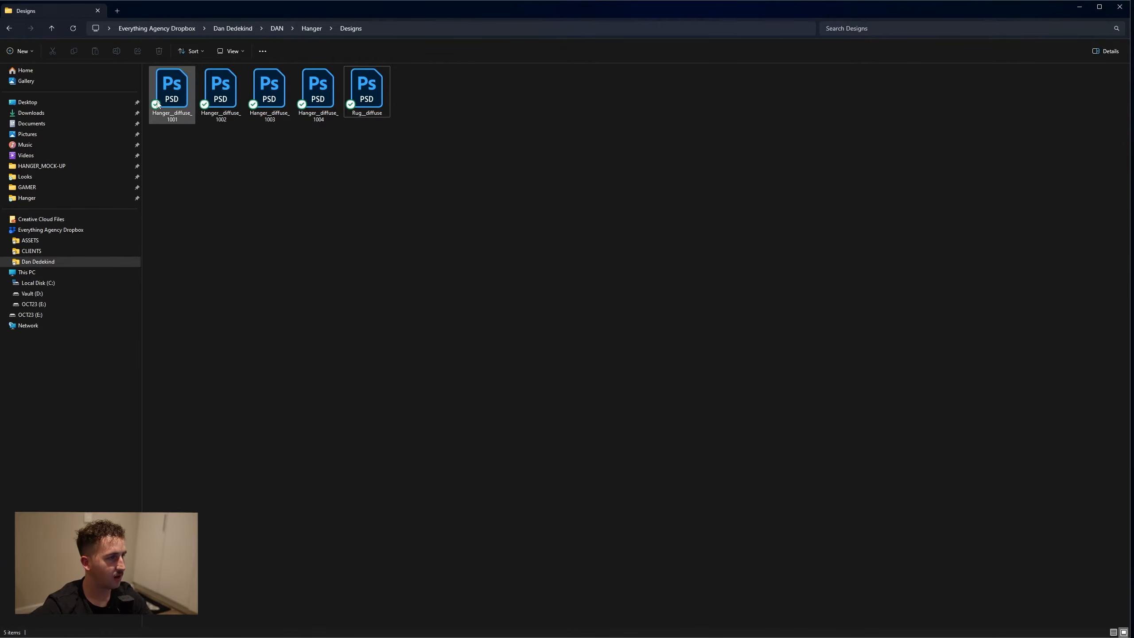
{"action": "left_click", "coordinate": [181, 94]}
{"action": "left_click", "coordinate": [318, 93]}
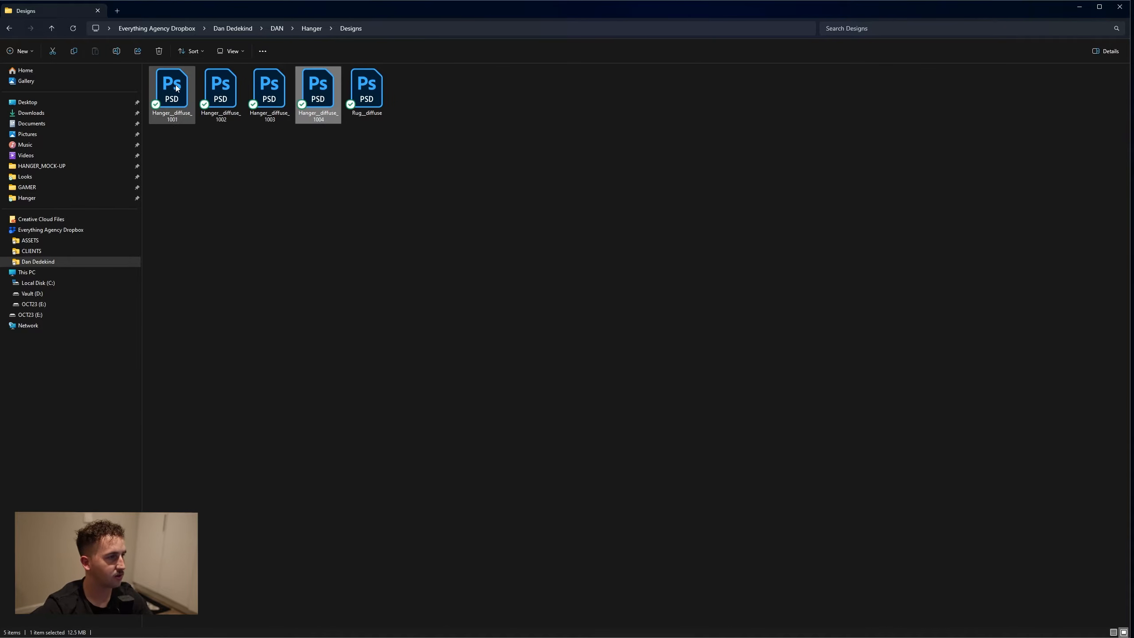
{"action": "left_click_drag", "start_coordinate": [171, 183], "coordinate": [318, 96]}
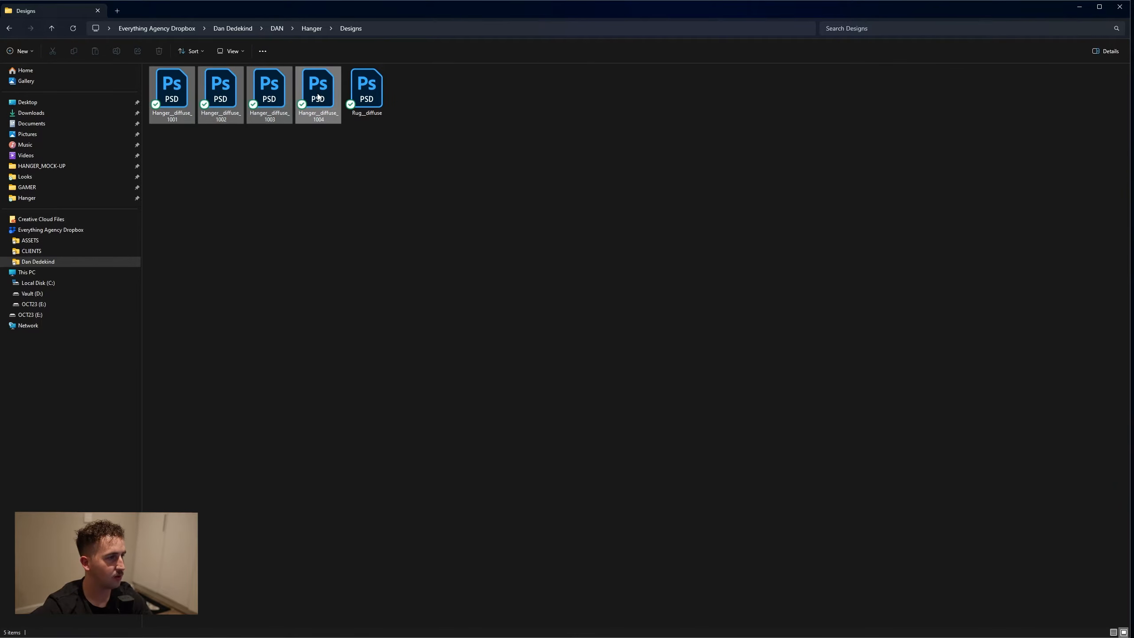
{"action": "right_click", "coordinate": [318, 96]}
{"action": "left_click", "coordinate": [372, 121]}
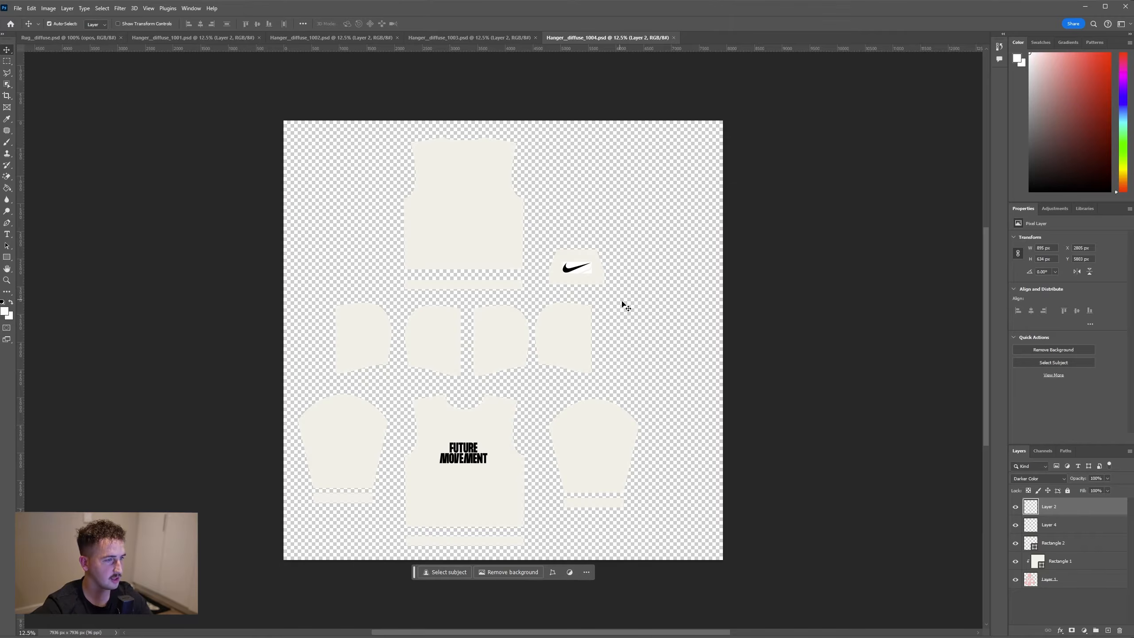
Look through the four garment designs from Hanger__diffuse_1004 back to Hanger__diffuse_1001
{"action": "left_click", "coordinate": [483, 39]}
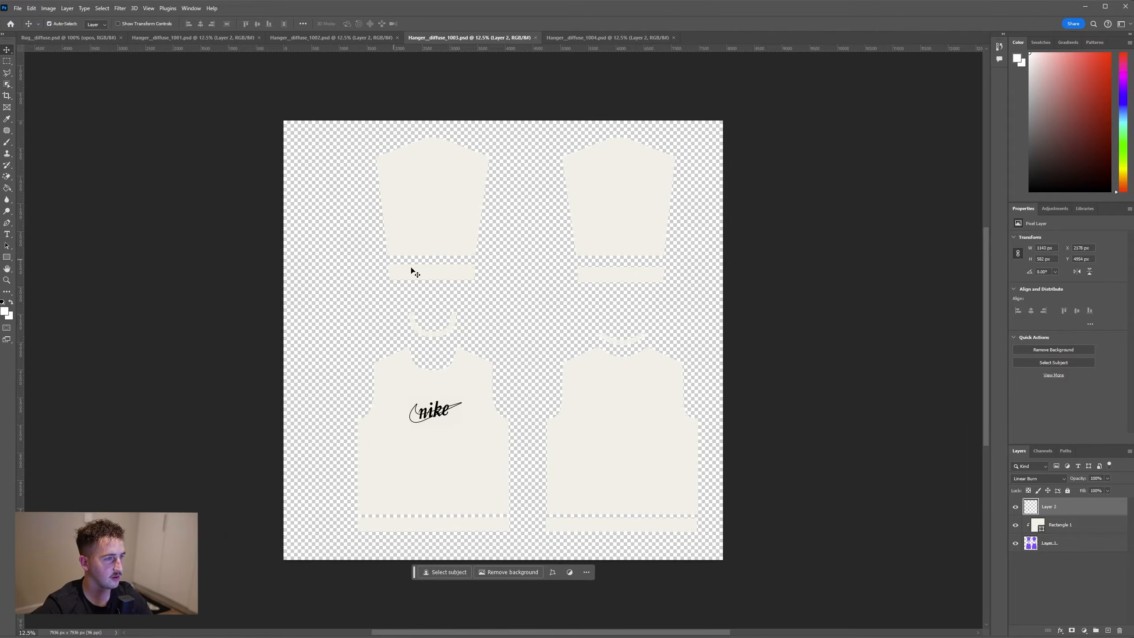
{"action": "left_click", "coordinate": [372, 38]}
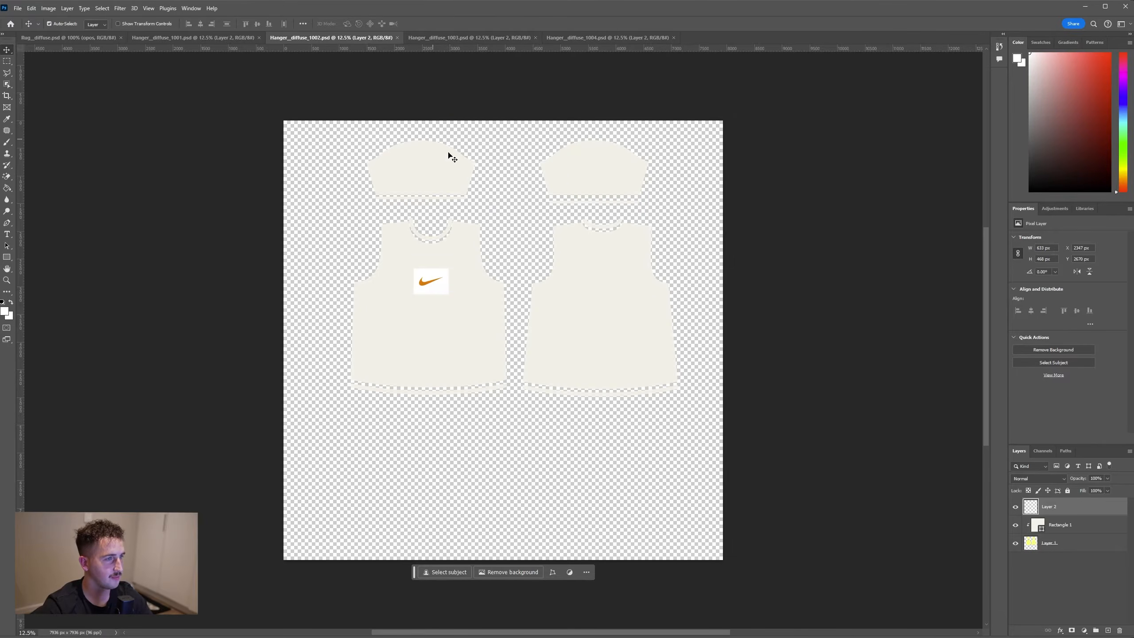
{"action": "left_click", "coordinate": [220, 37]}
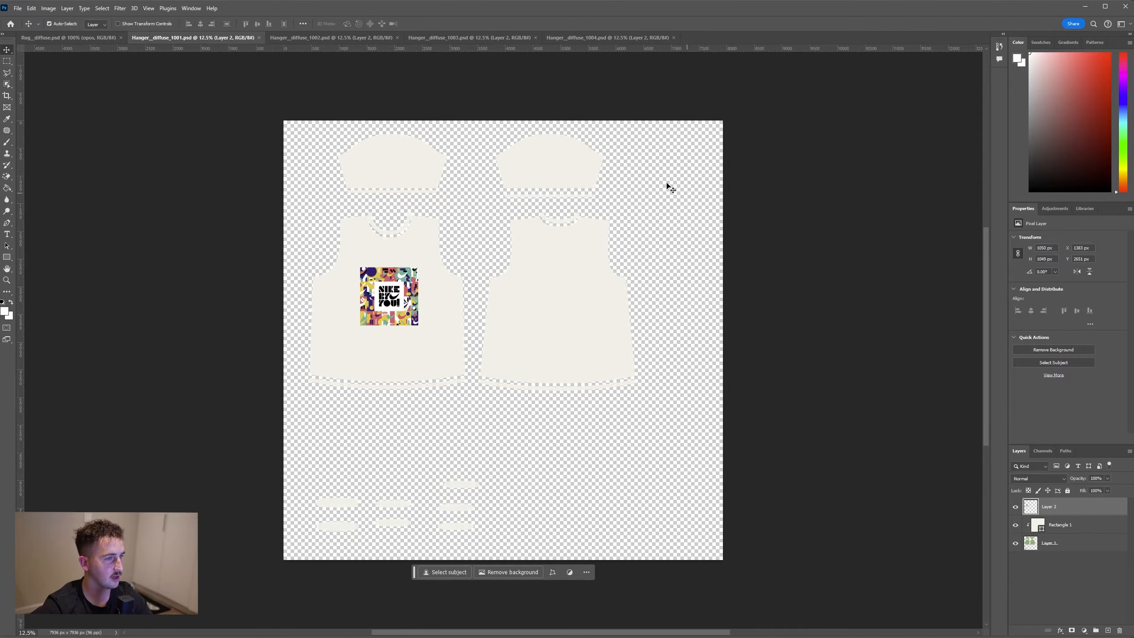
{"action": "left_click", "coordinate": [299, 39]}
{"action": "left_click", "coordinate": [232, 39]}
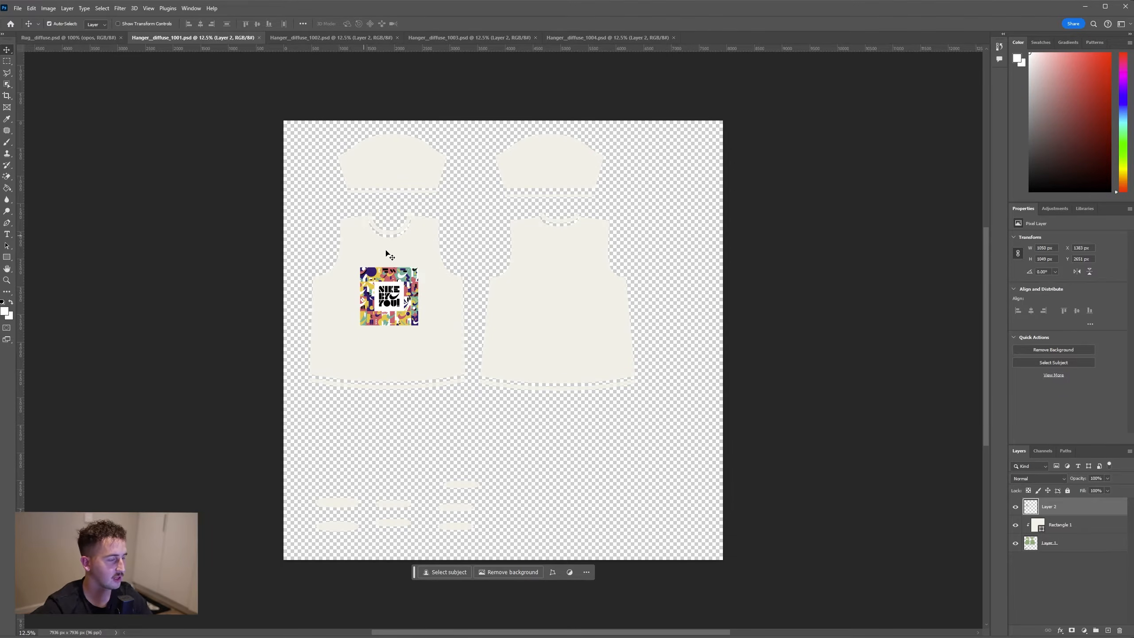
Recolour the Rectangle 1 fill in Hanger__diffuse_1001 with a pinkish red sampled from the chest graphic
{"action": "double_click", "coordinate": [1040, 526]}
{"action": "left_click_drag", "start_coordinate": [521, 207], "coordinate": [577, 143]}
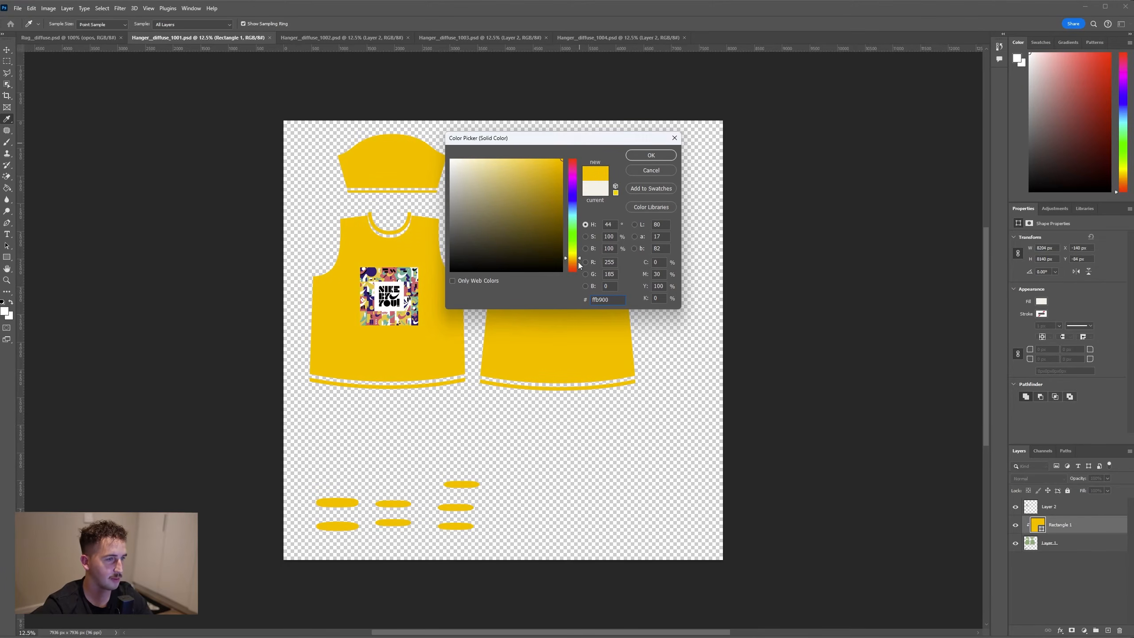
{"action": "left_click", "coordinate": [412, 284]}
{"action": "left_click", "coordinate": [664, 156]}
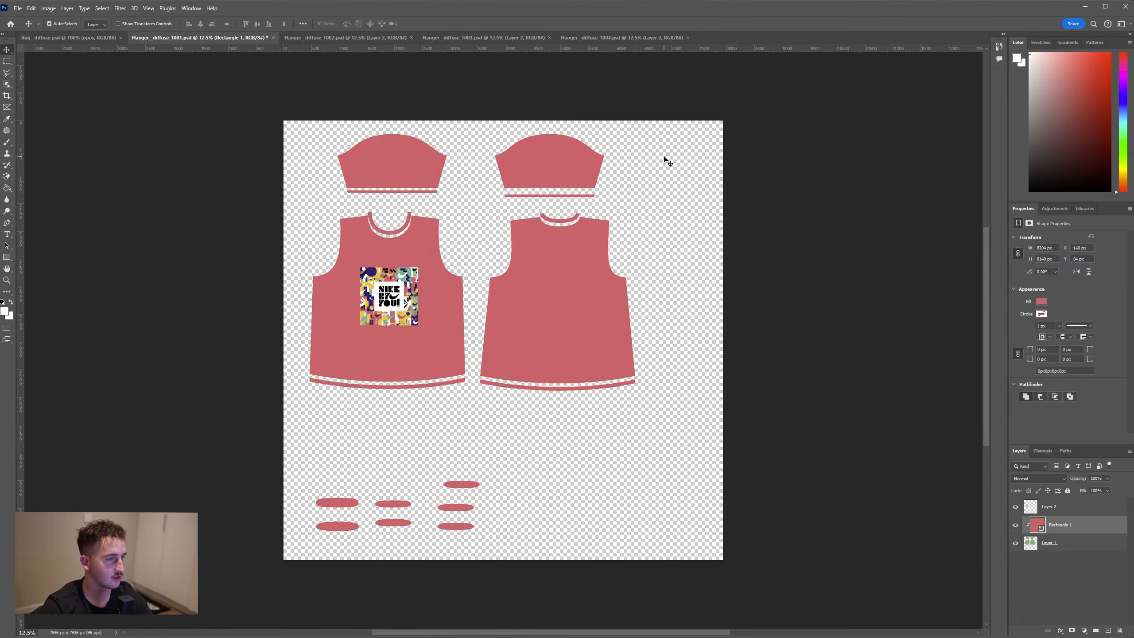
Recolour the Rectangle 1 fill in Hanger__diffuse_1002 to orange e97209 sampled from the swoosh logo
{"action": "left_click", "coordinate": [345, 38]}
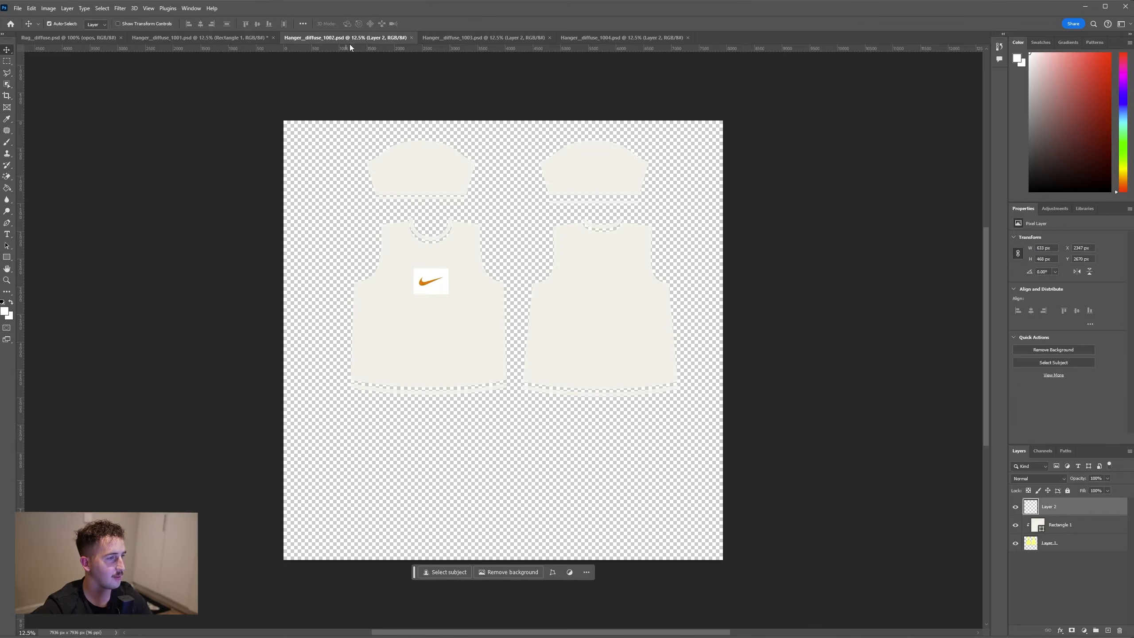
{"action": "double_click", "coordinate": [1039, 526]}
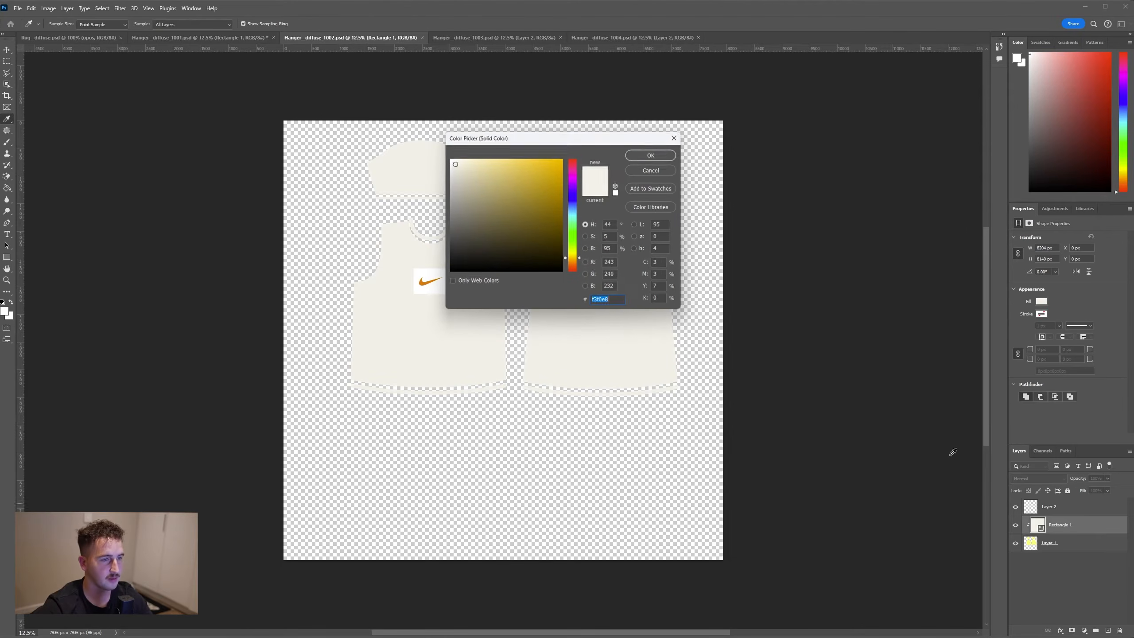
{"action": "left_click", "coordinate": [425, 284]}
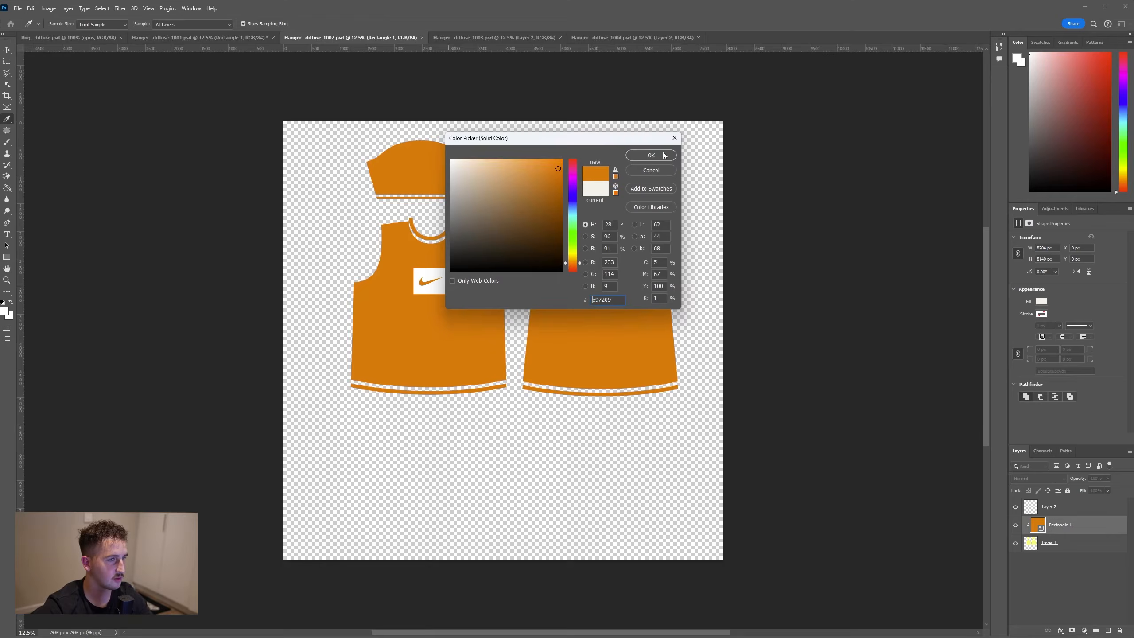
{"action": "left_click", "coordinate": [663, 155]}
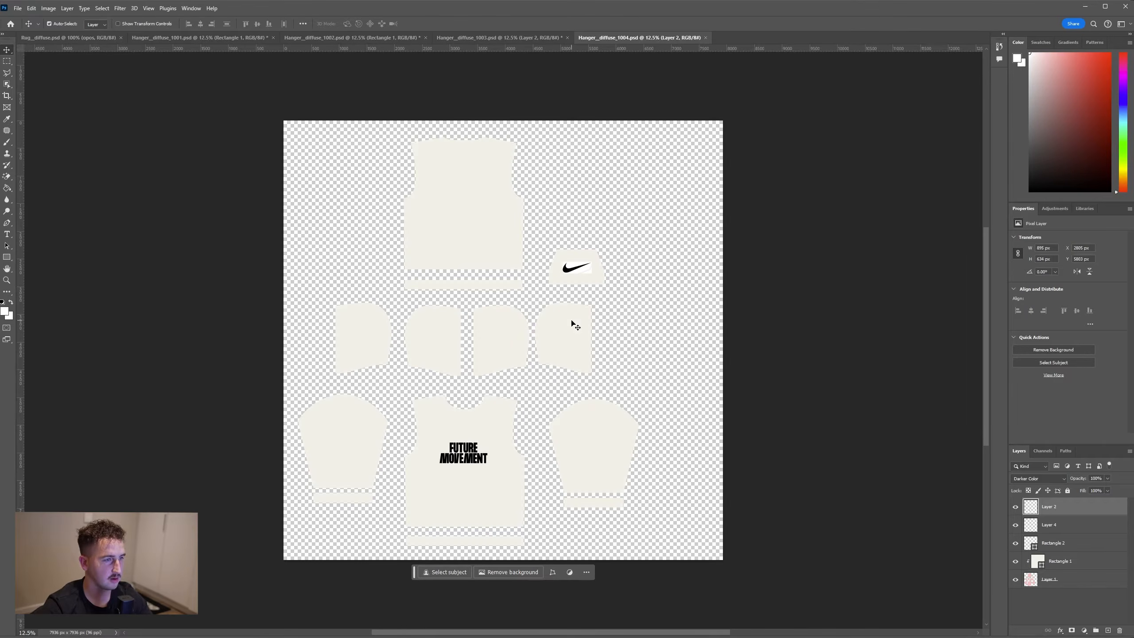
Check the recoloured garment designs and save Hanger__diffuse_1001, Hanger__diffuse_1002 and Hanger__diffuse_1003
{"action": "left_click", "coordinate": [493, 39]}
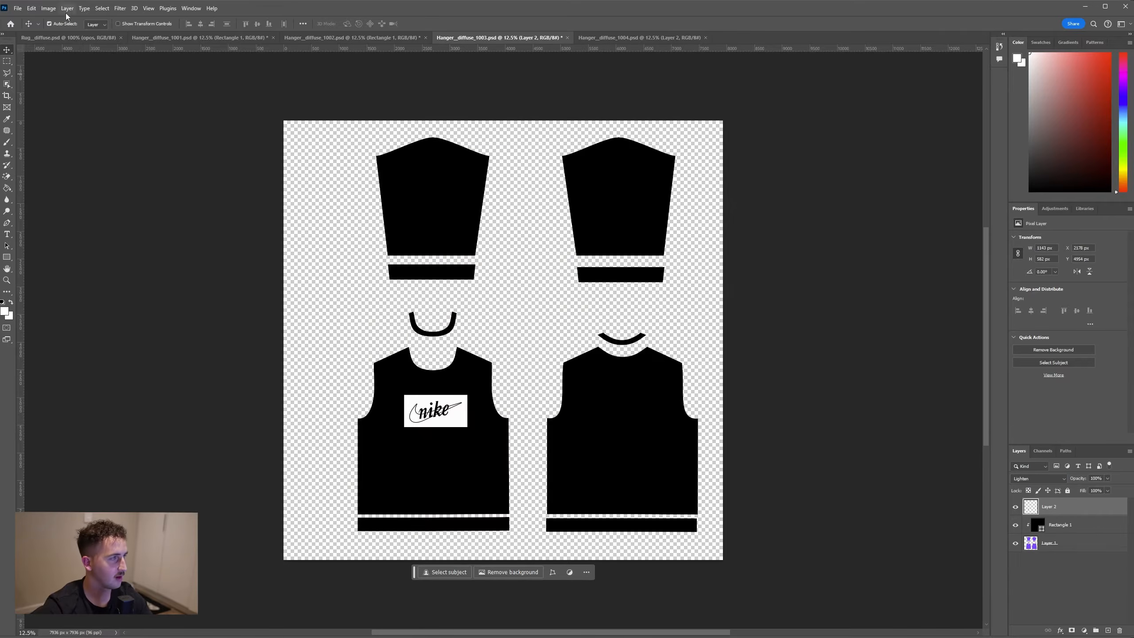
{"action": "left_click", "coordinate": [199, 38]}
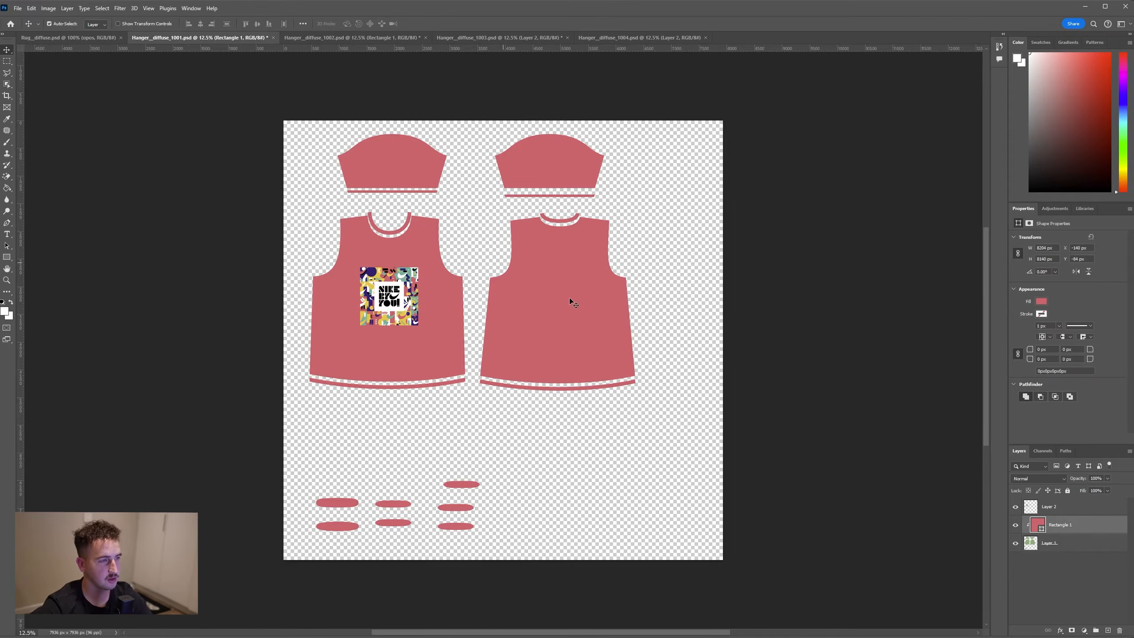
{"action": "left_click", "coordinate": [58, 40]}
{"action": "left_click", "coordinate": [161, 37]}
{"action": "left_click", "coordinate": [16, 8]}
{"action": "left_click", "coordinate": [32, 109]}
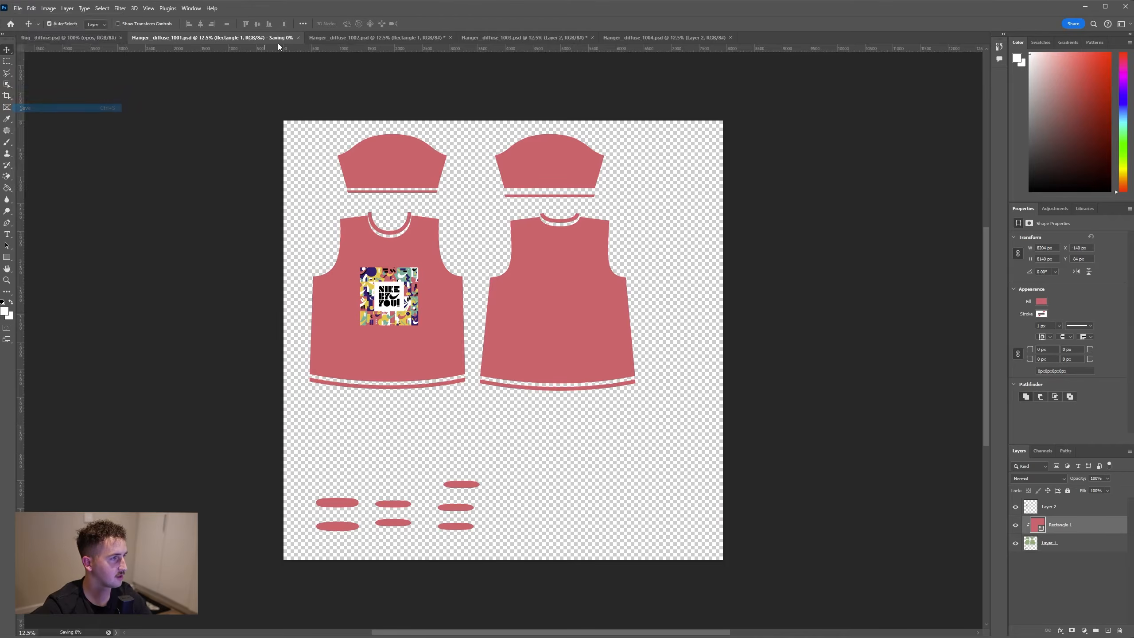
{"action": "left_click", "coordinate": [335, 38]}
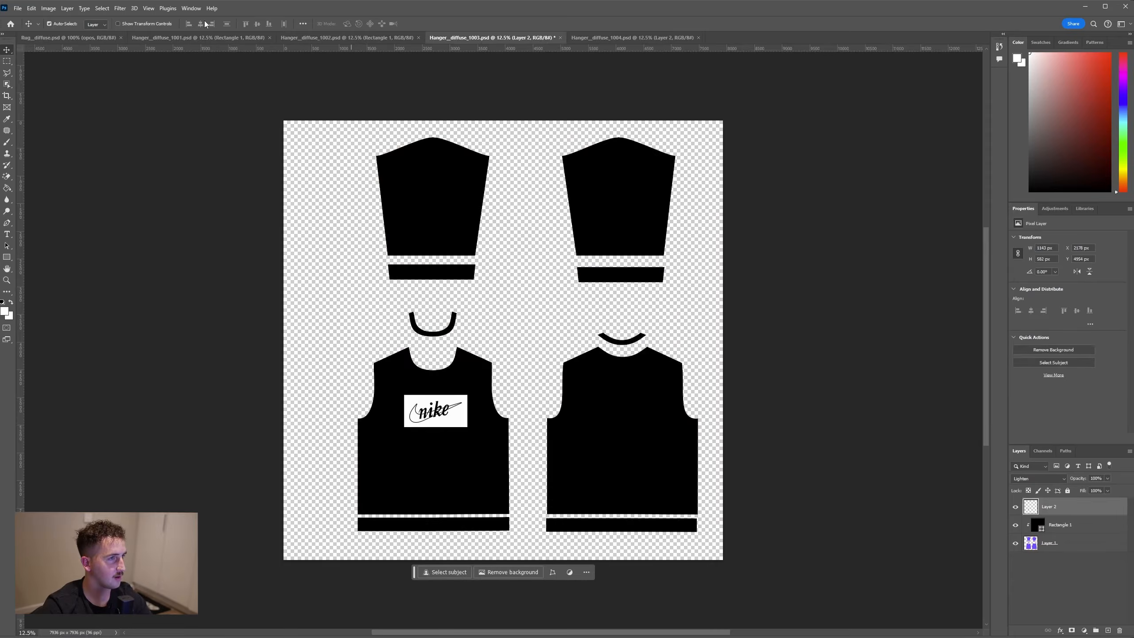
{"action": "key", "text": "ctrl+s"}
{"action": "left_click", "coordinate": [627, 37]}
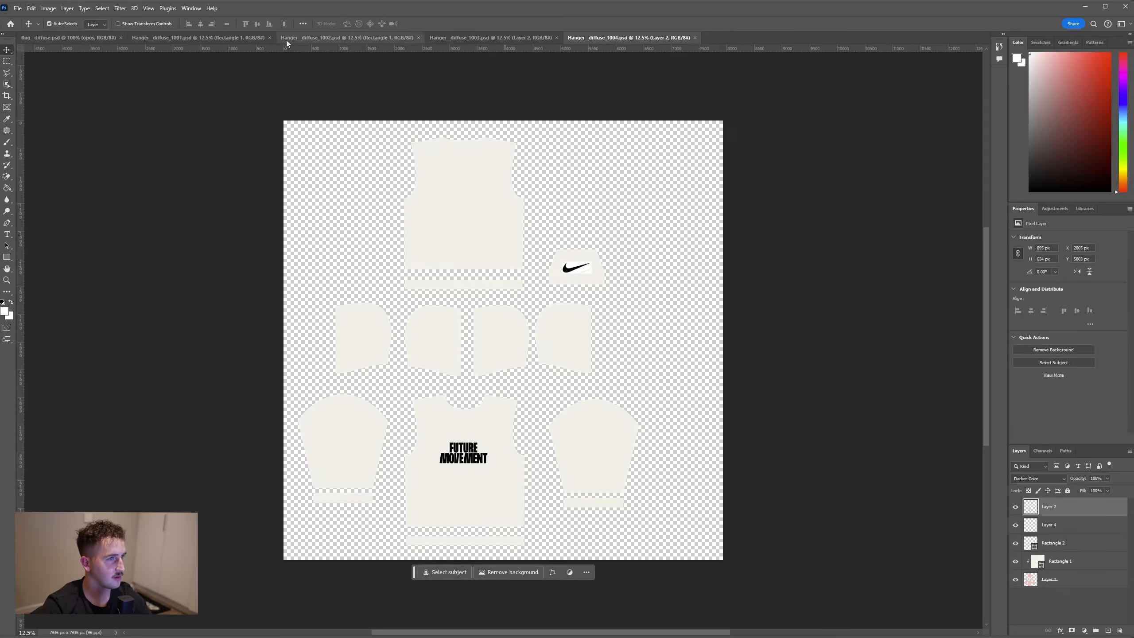
{"action": "left_click", "coordinate": [16, 9]}
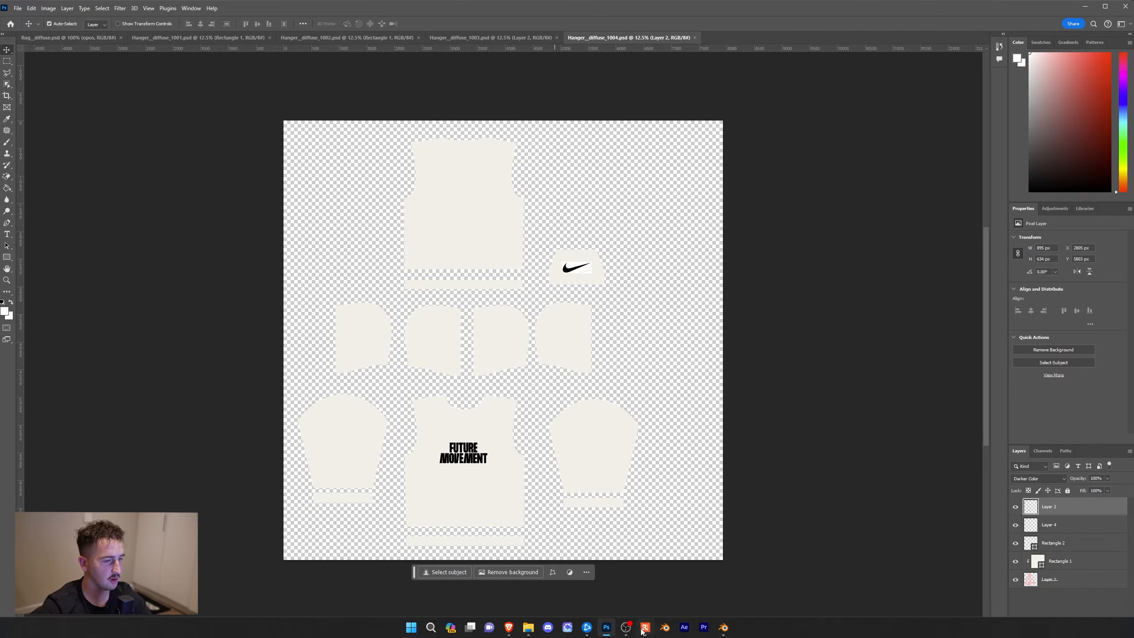
Switch to Blender, reload the garment textures by toggling material preview and rendered shading, and inspect the garments up close
{"action": "left_click", "coordinate": [724, 628]}
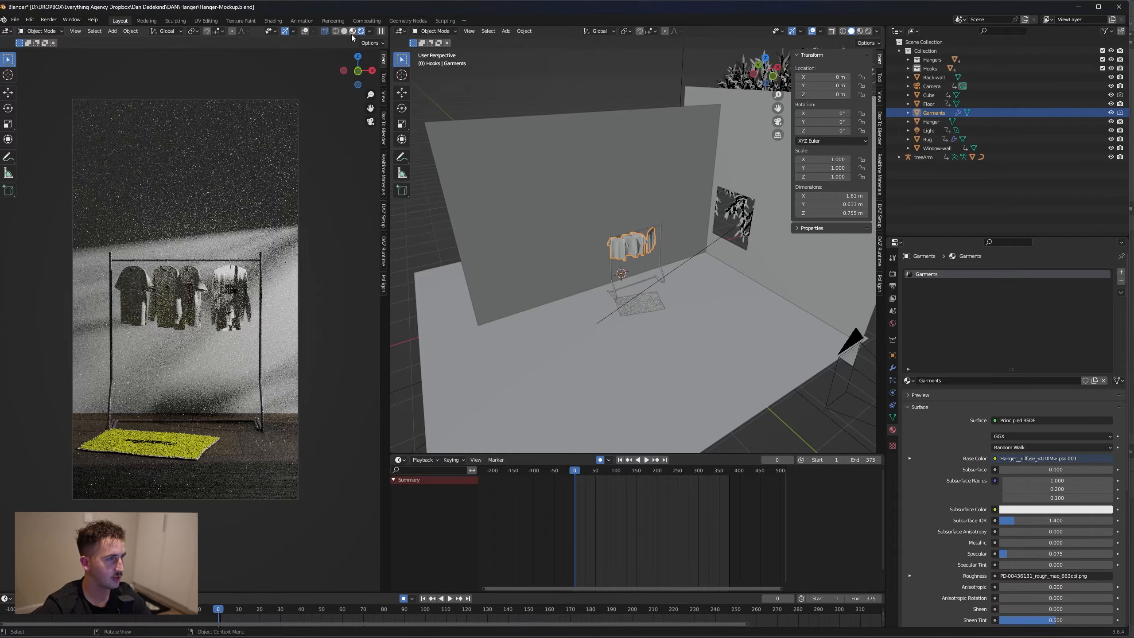
{"action": "left_click", "coordinate": [352, 31]}
{"action": "left_click", "coordinate": [360, 31]}
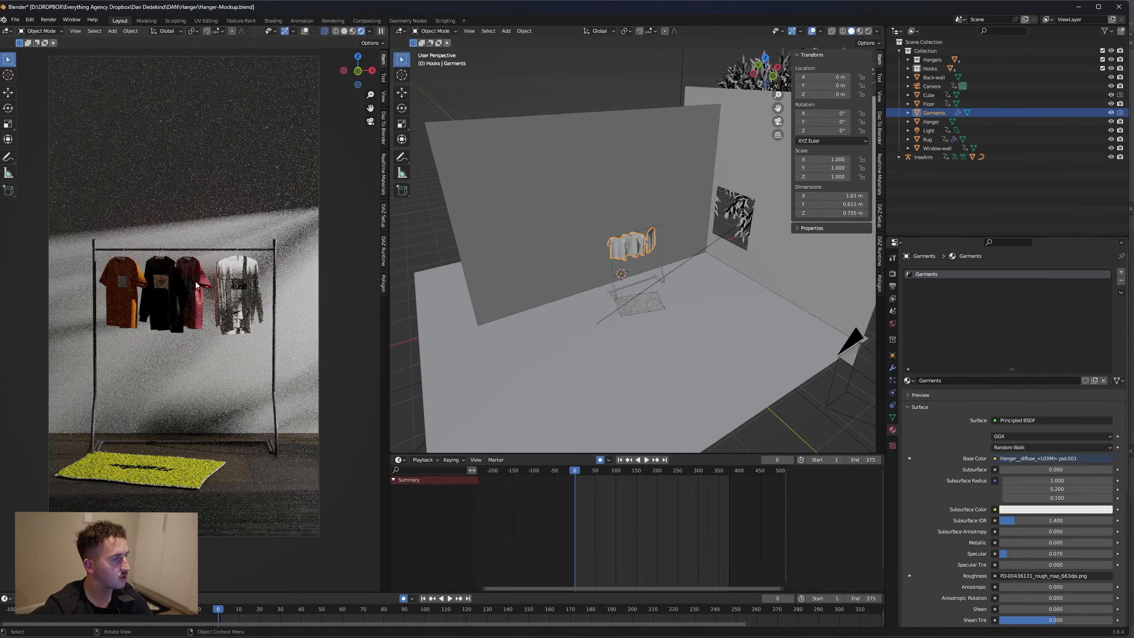
{"action": "scroll", "coordinate": [181, 286], "scroll_direction": "up", "scroll_amount": 6}
{"action": "scroll", "coordinate": [184, 281], "scroll_direction": "down", "scroll_amount": 5}
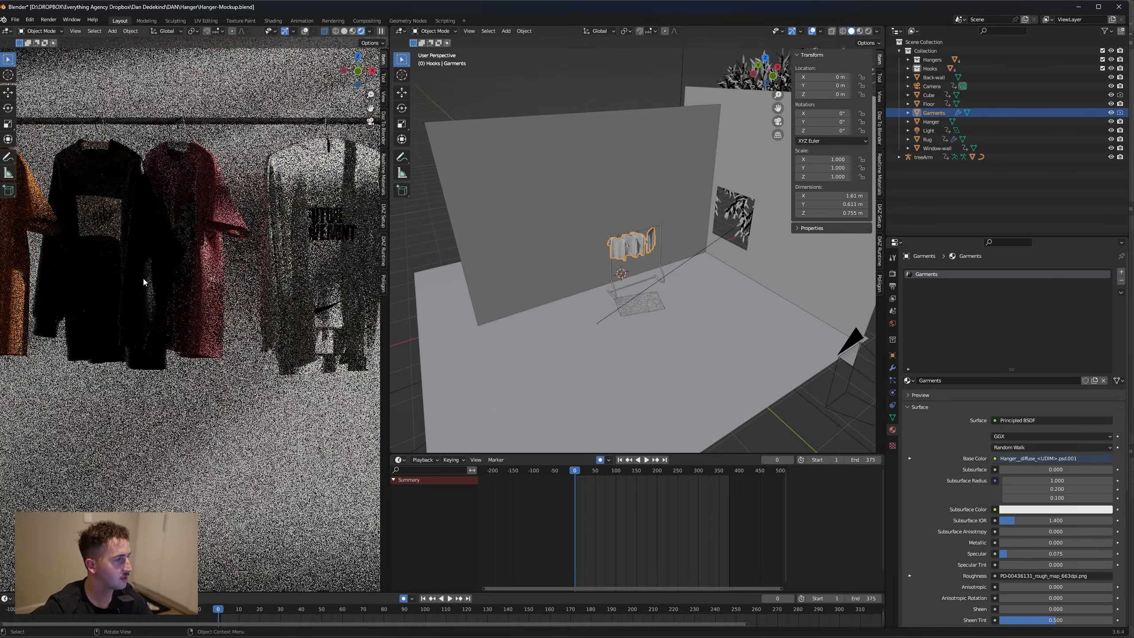
{"action": "scroll", "coordinate": [164, 261], "scroll_direction": "down", "scroll_amount": 2}
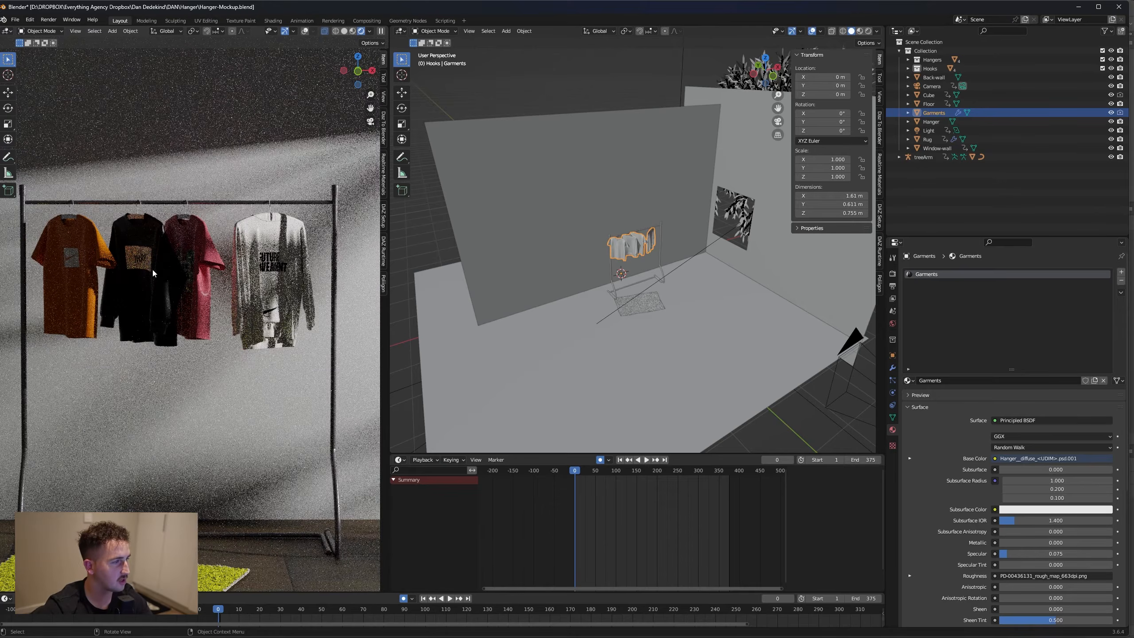
{"action": "key", "text": "KP_Decimal"}
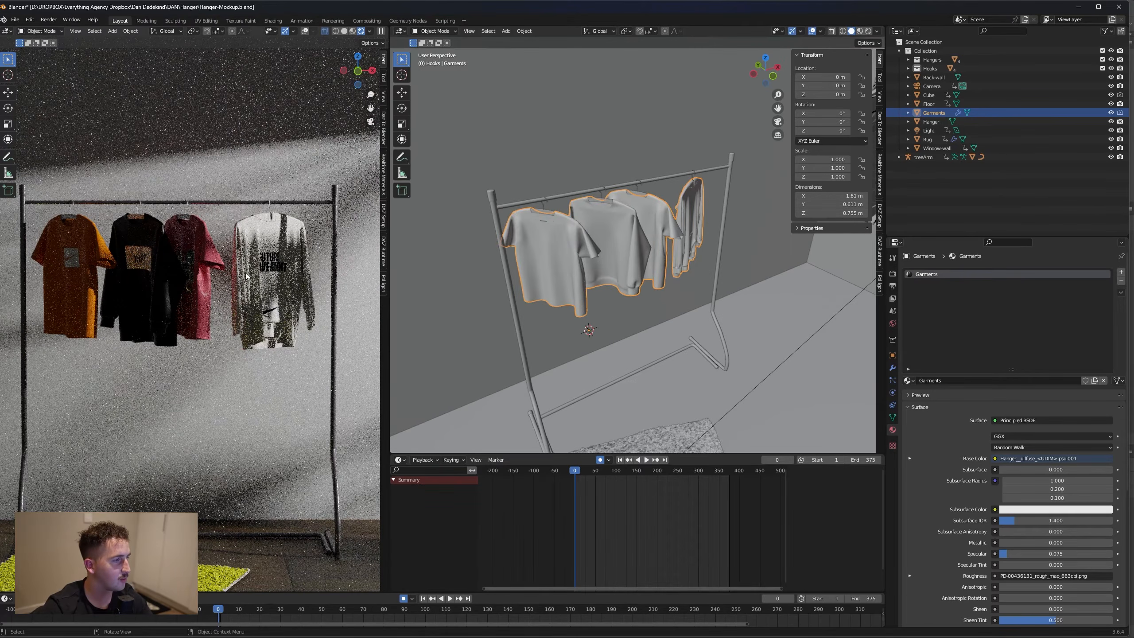
{"action": "scroll", "coordinate": [604, 233], "scroll_direction": "down", "scroll_amount": 2}
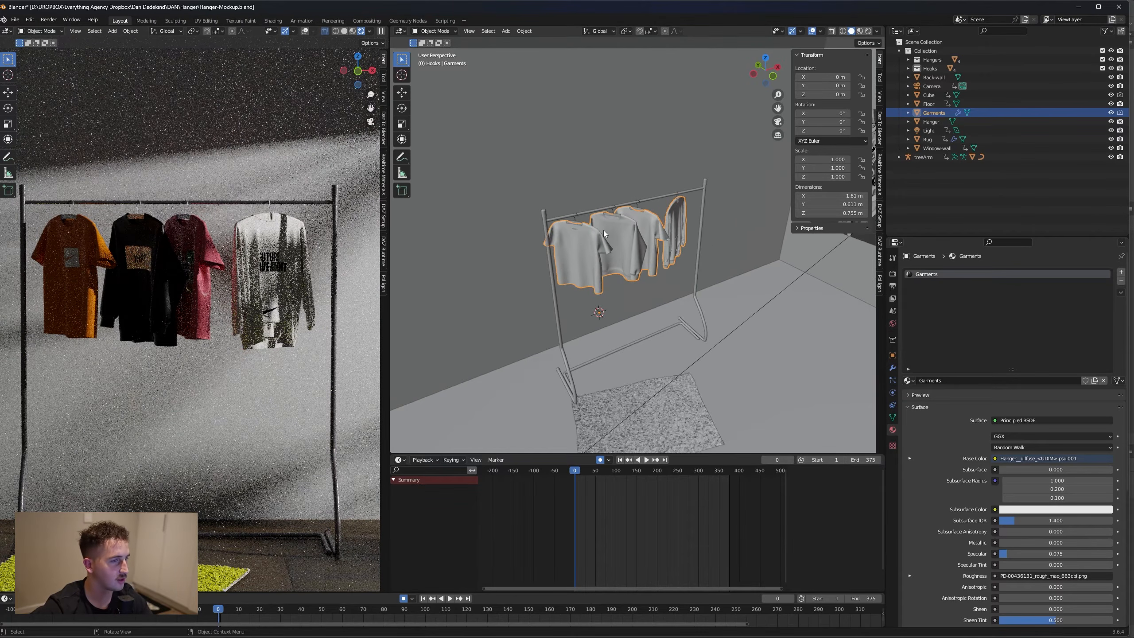
Show the Garments material in the Shader Editor and set the Normal Map node's UV map to uv
{"action": "left_click", "coordinate": [401, 31]}
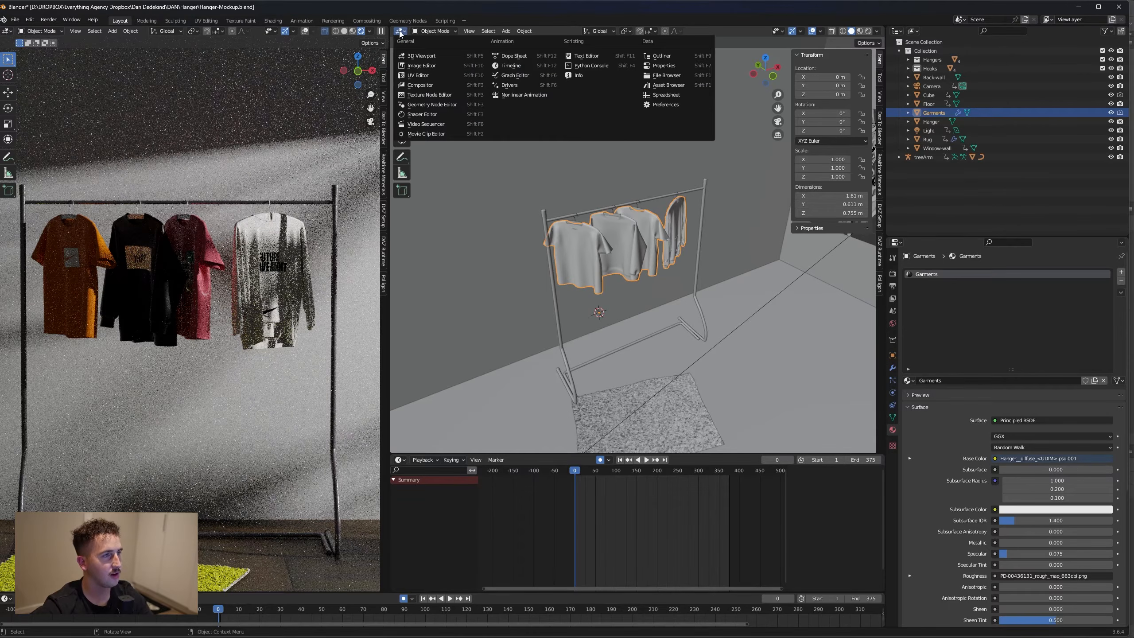
{"action": "left_click", "coordinate": [422, 114]}
{"action": "middle_click_drag", "start_coordinate": [649, 411], "coordinate": [705, 307]}
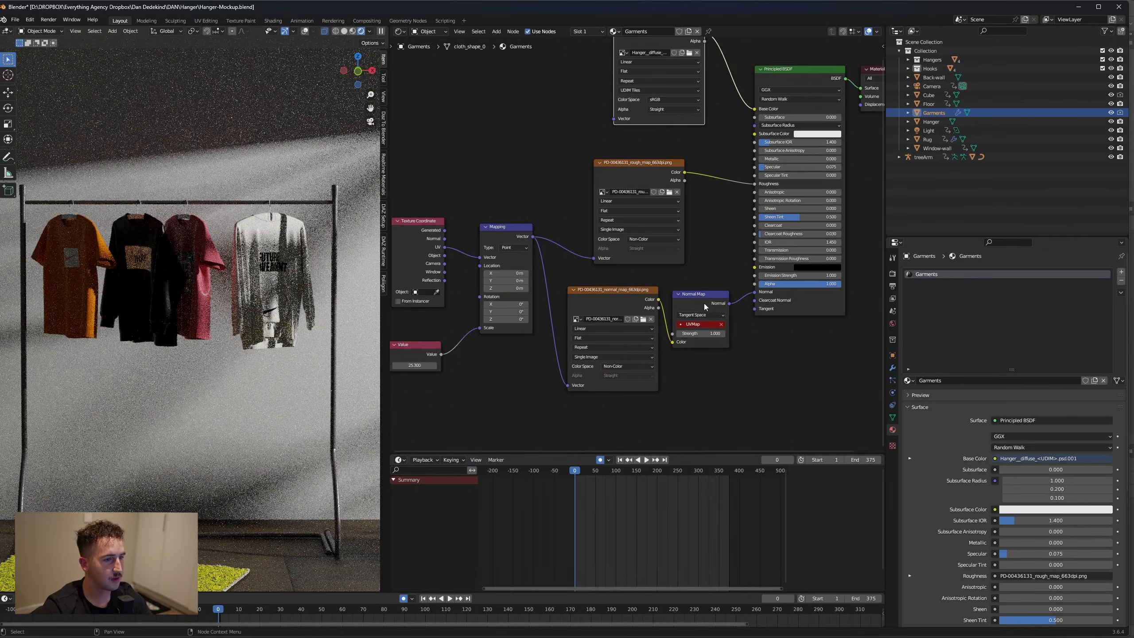
{"action": "left_click", "coordinate": [696, 325]}
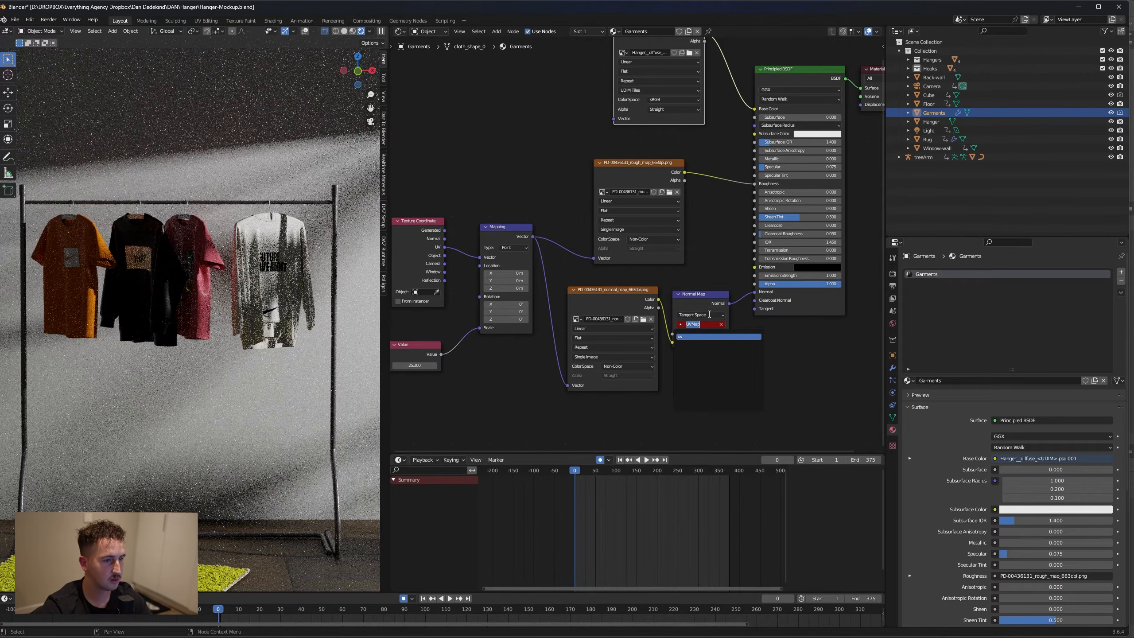
{"action": "left_click", "coordinate": [688, 336]}
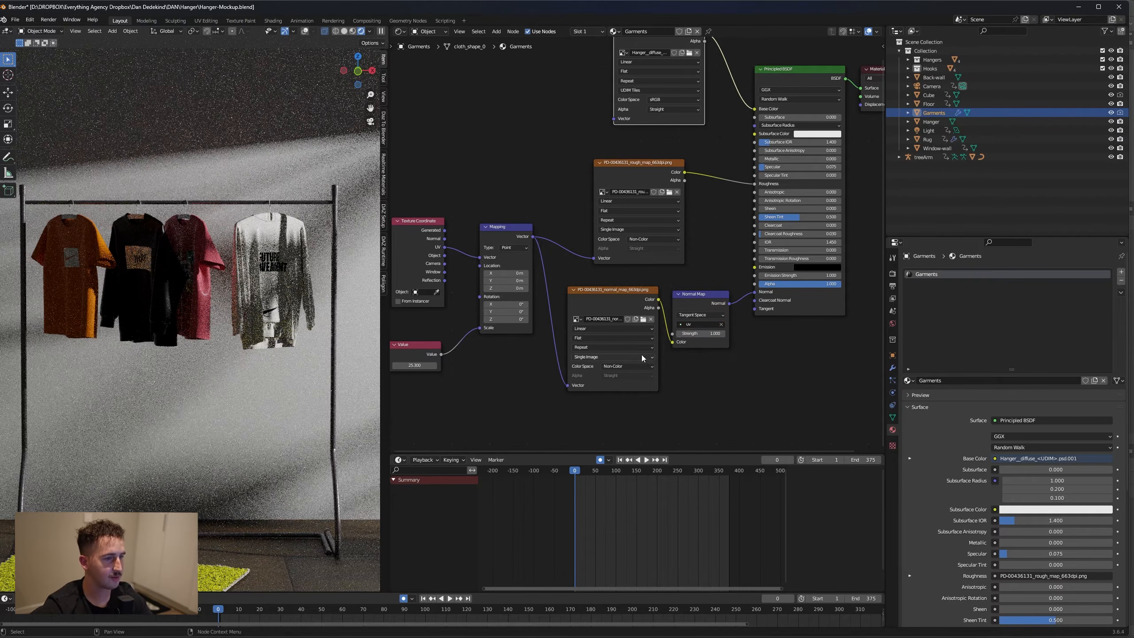
{"action": "middle_click_drag", "start_coordinate": [655, 304], "coordinate": [695, 318]}
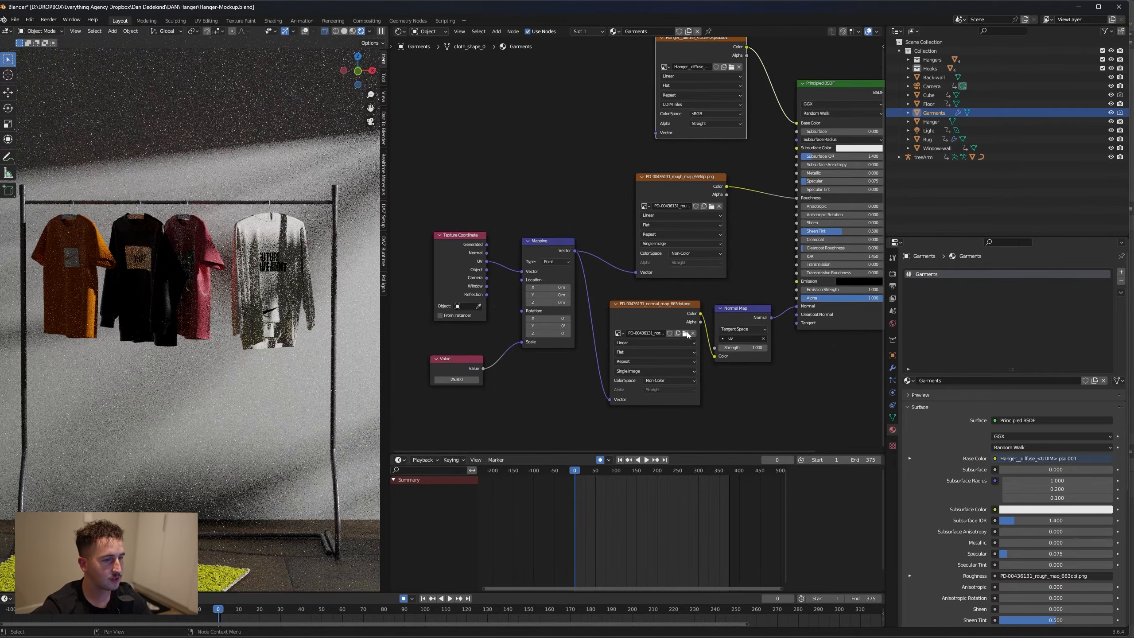
Inspect the pink shirt's fabric and reload PD-00436131_normal_map_663dpi.png from the Textures folder into the normal map texture node
{"action": "scroll", "coordinate": [186, 241], "scroll_direction": "up", "scroll_amount": 8}
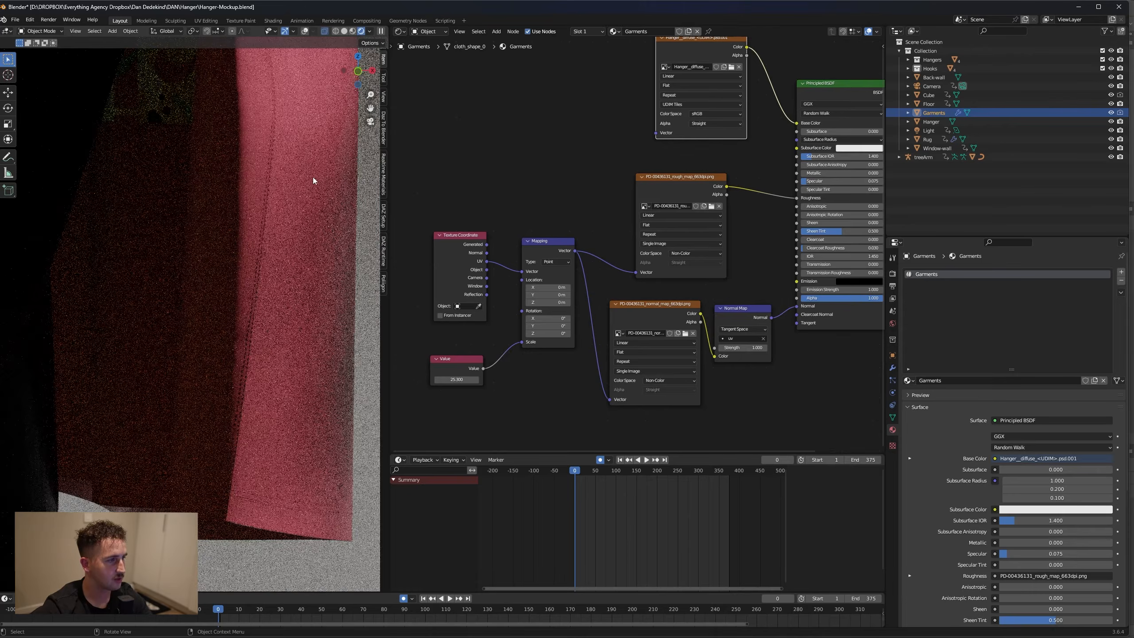
{"action": "scroll", "coordinate": [286, 274], "scroll_direction": "up", "scroll_amount": 3}
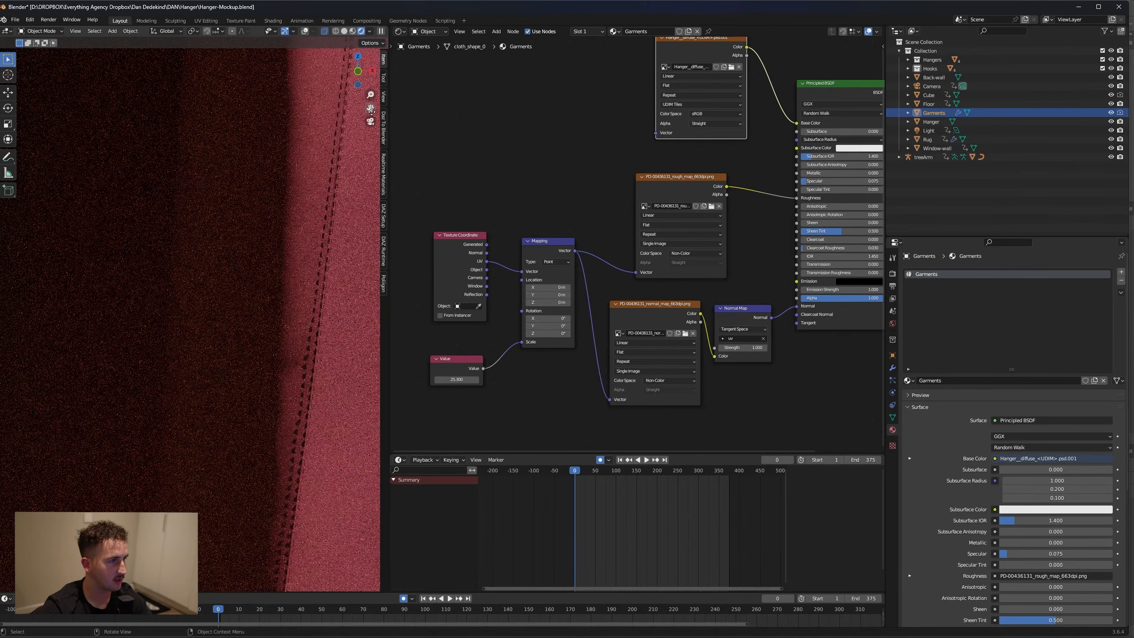
{"action": "left_click_drag", "start_coordinate": [371, 108], "coordinate": [214, 112]}
{"action": "middle_click_drag", "start_coordinate": [247, 299], "coordinate": [241, 207]}
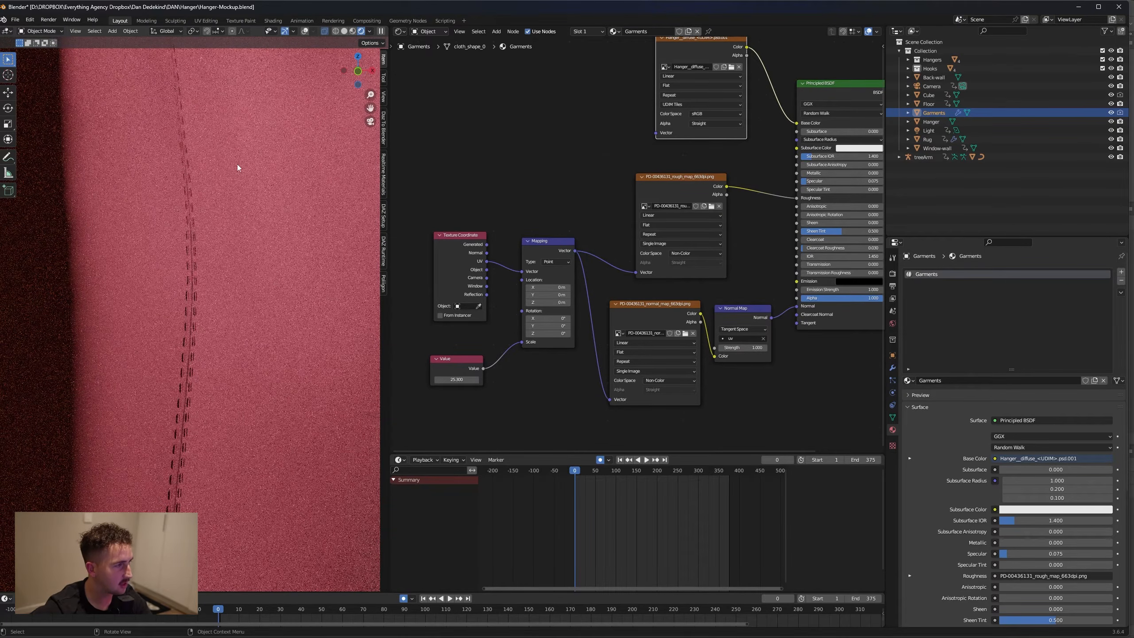
{"action": "left_click", "coordinate": [686, 334]}
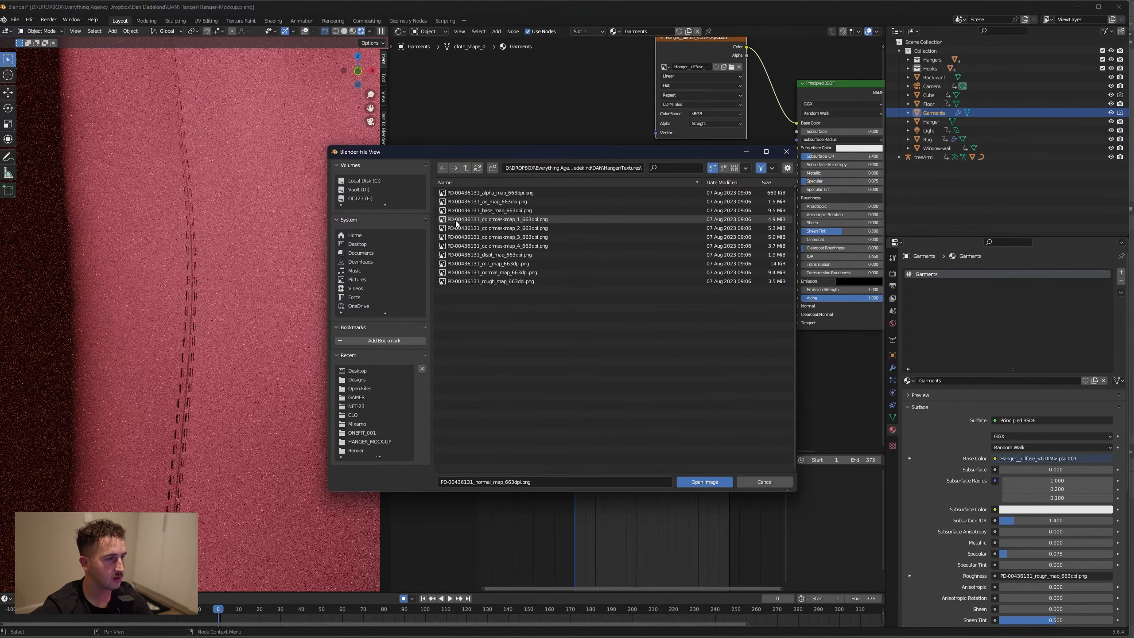
{"action": "double_click", "coordinate": [514, 273]}
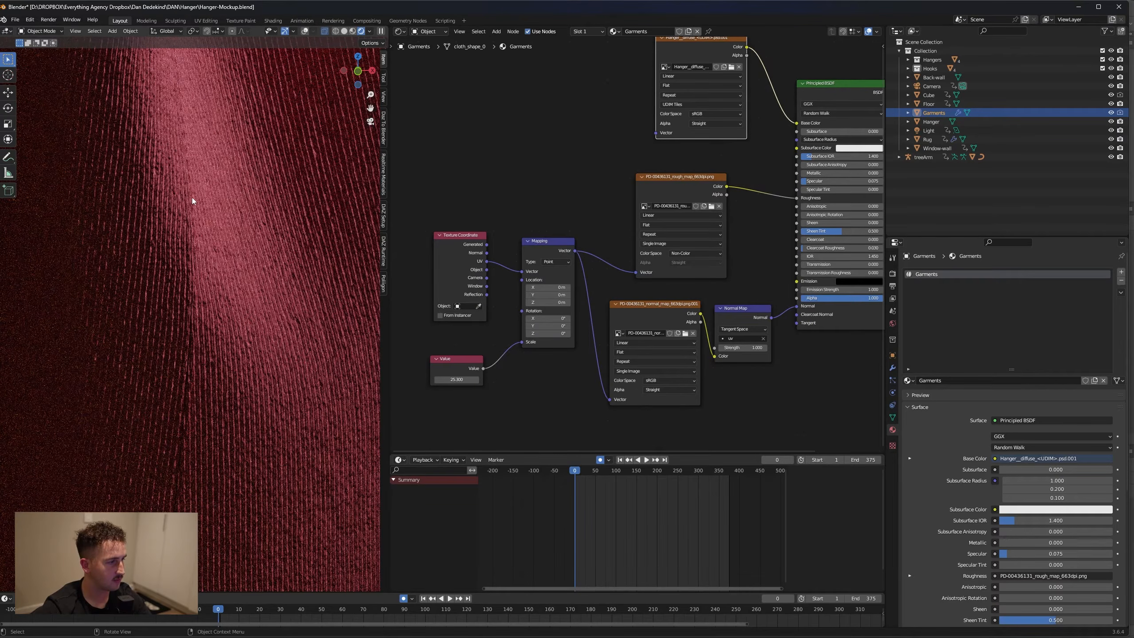
Reload PD-00436131_rough_map_663dpi.png from the Textures folder into the roughness texture node
{"action": "middle_click_drag", "start_coordinate": [681, 179], "coordinate": [649, 211]}
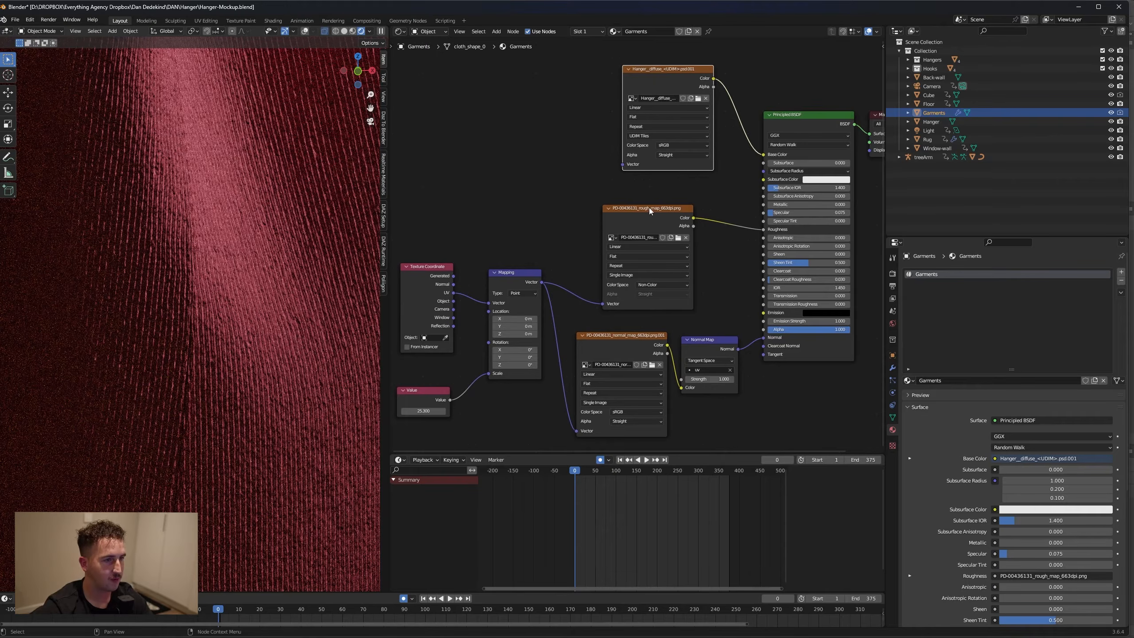
{"action": "left_click", "coordinate": [679, 237]}
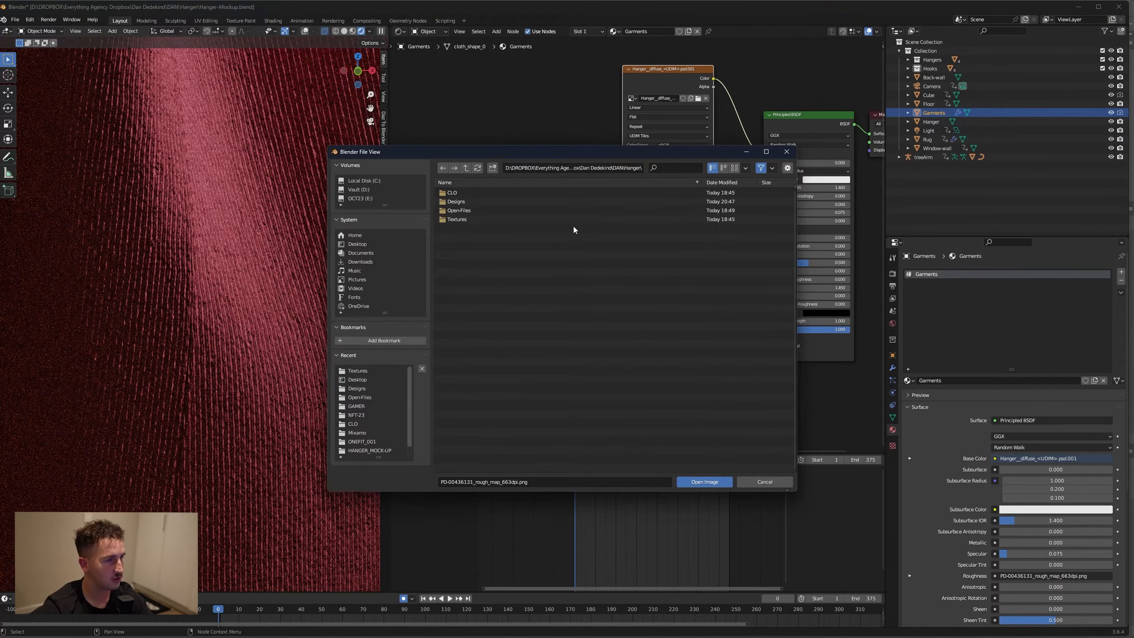
{"action": "double_click", "coordinate": [476, 219]}
{"action": "left_click", "coordinate": [489, 280]}
{"action": "left_click", "coordinate": [705, 481]}
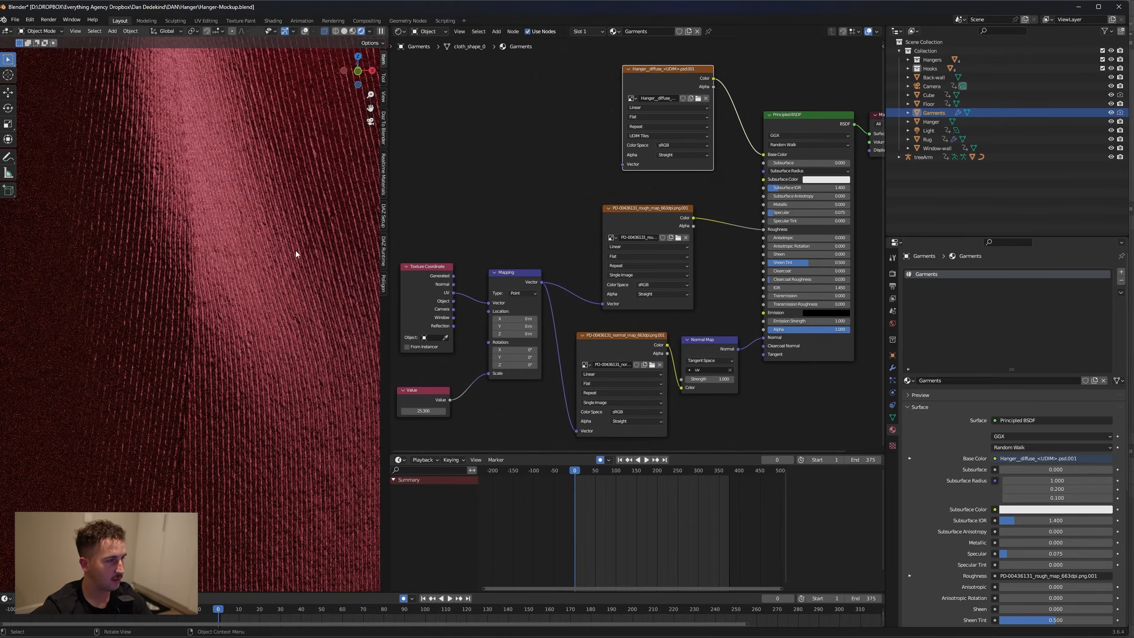
Set the colour space of the garment's normal map and roughness map image textures to Non-Color
{"action": "left_click", "coordinate": [642, 413]}
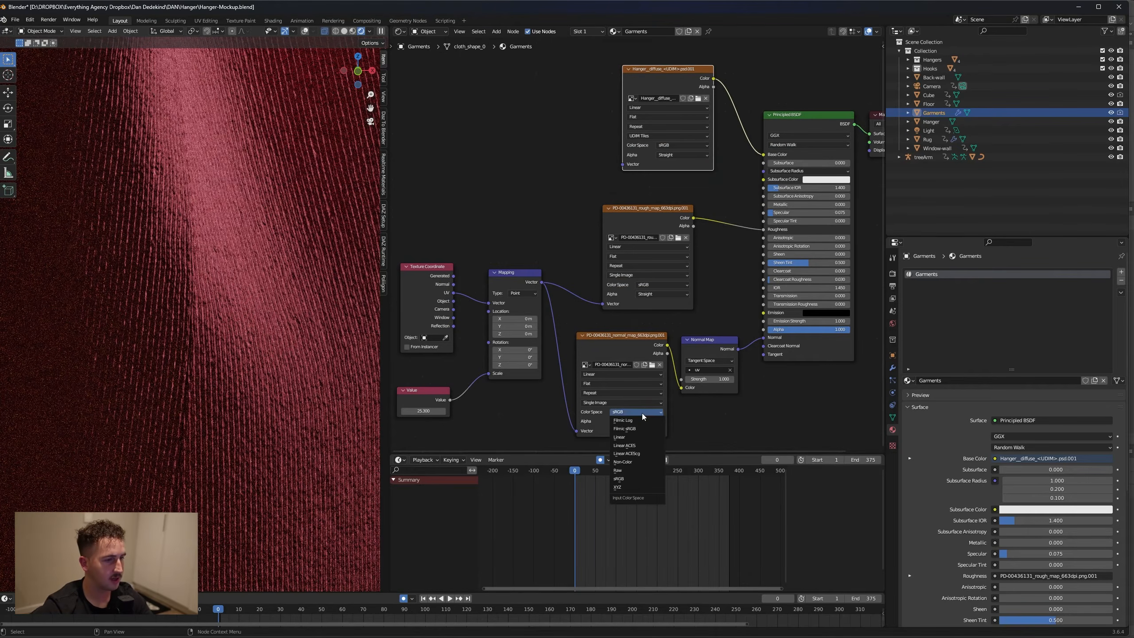
{"action": "left_click", "coordinate": [641, 463]}
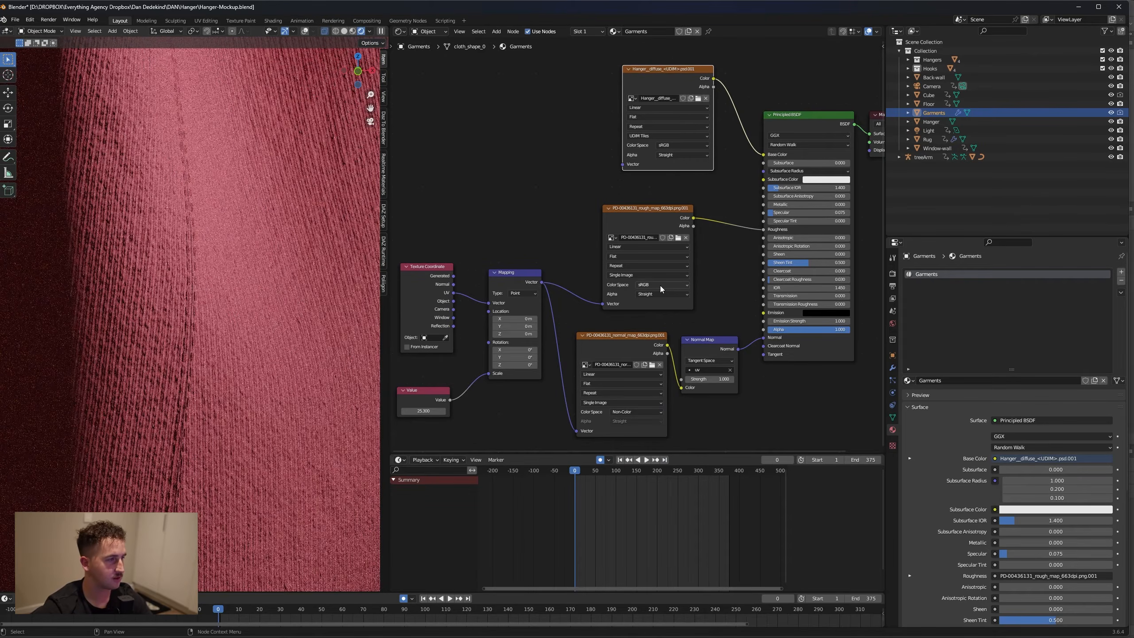
{"action": "left_click", "coordinate": [660, 285]}
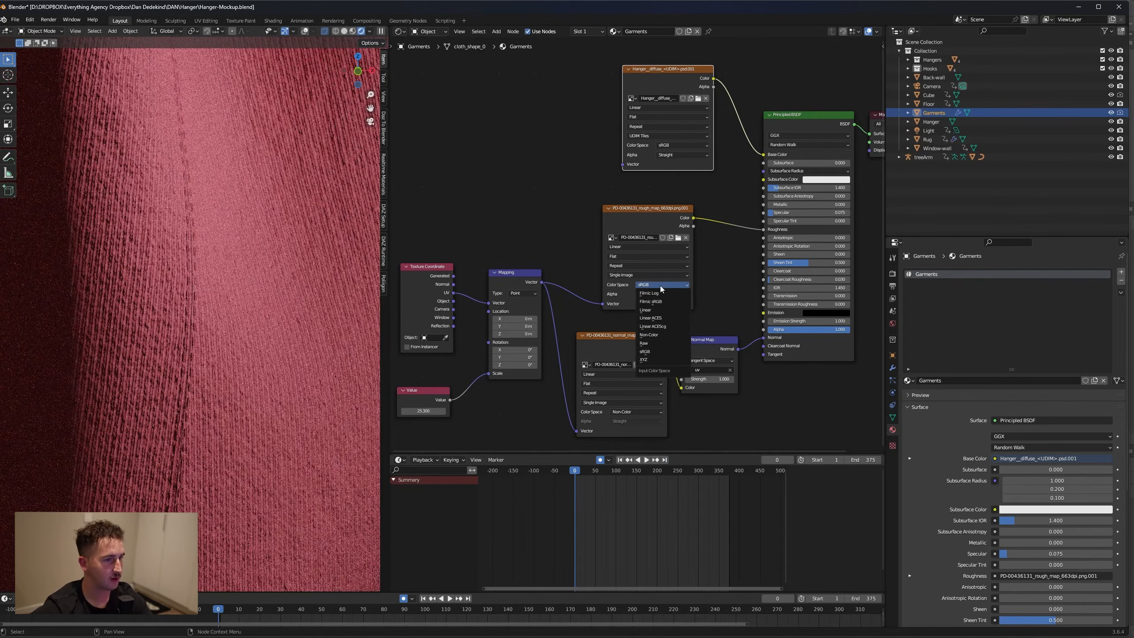
{"action": "left_click", "coordinate": [671, 335]}
{"action": "scroll", "coordinate": [306, 318], "scroll_direction": "down", "scroll_amount": 3}
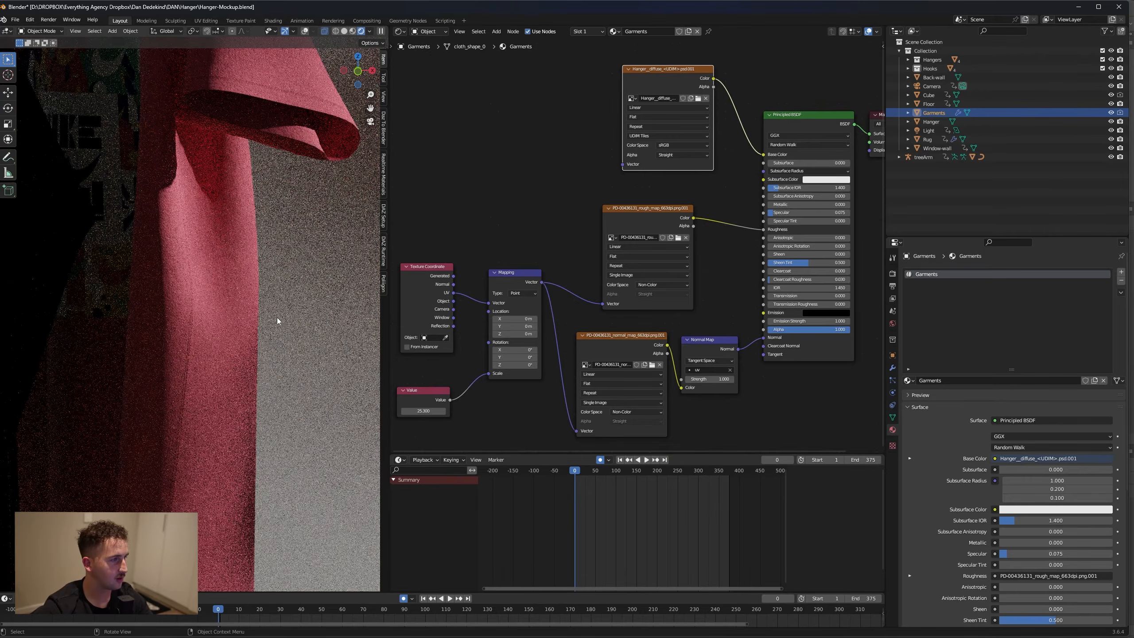
{"action": "scroll", "coordinate": [237, 302], "scroll_direction": "down", "scroll_amount": 5}
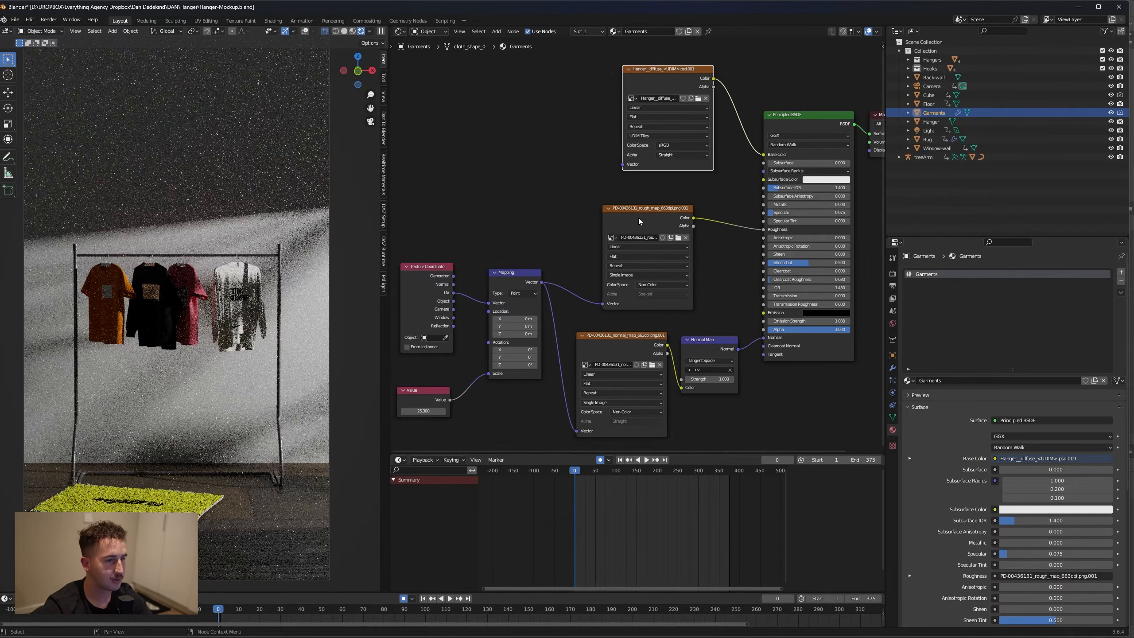
Set the render output resolution to 1920 px wide by 1080 px high
{"action": "left_click", "coordinate": [893, 273]}
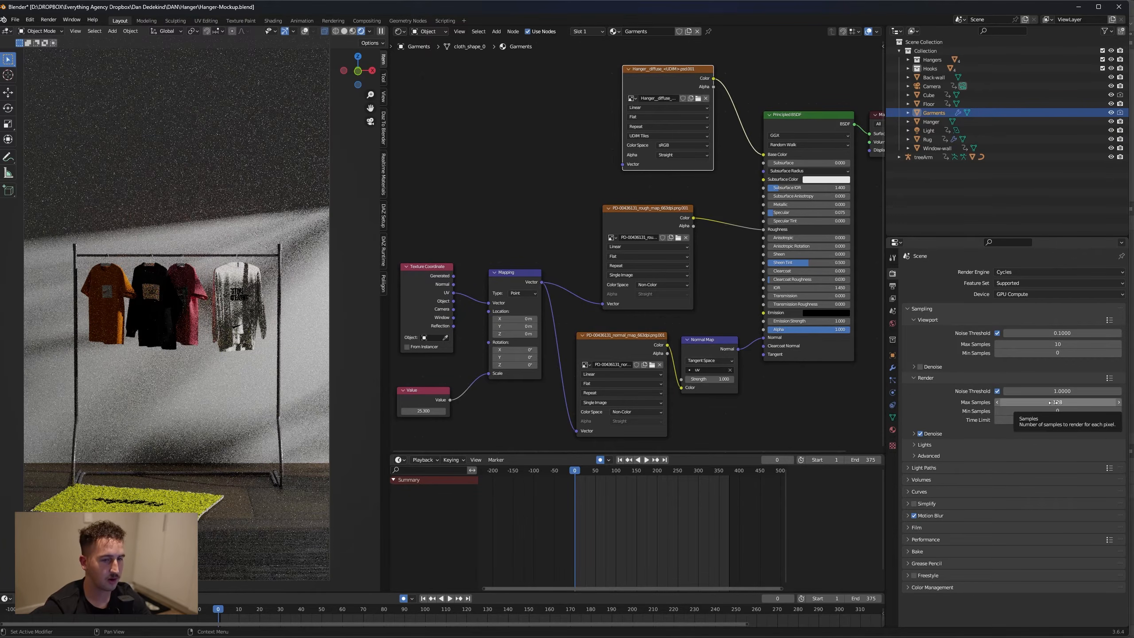
{"action": "left_click", "coordinate": [893, 286]}
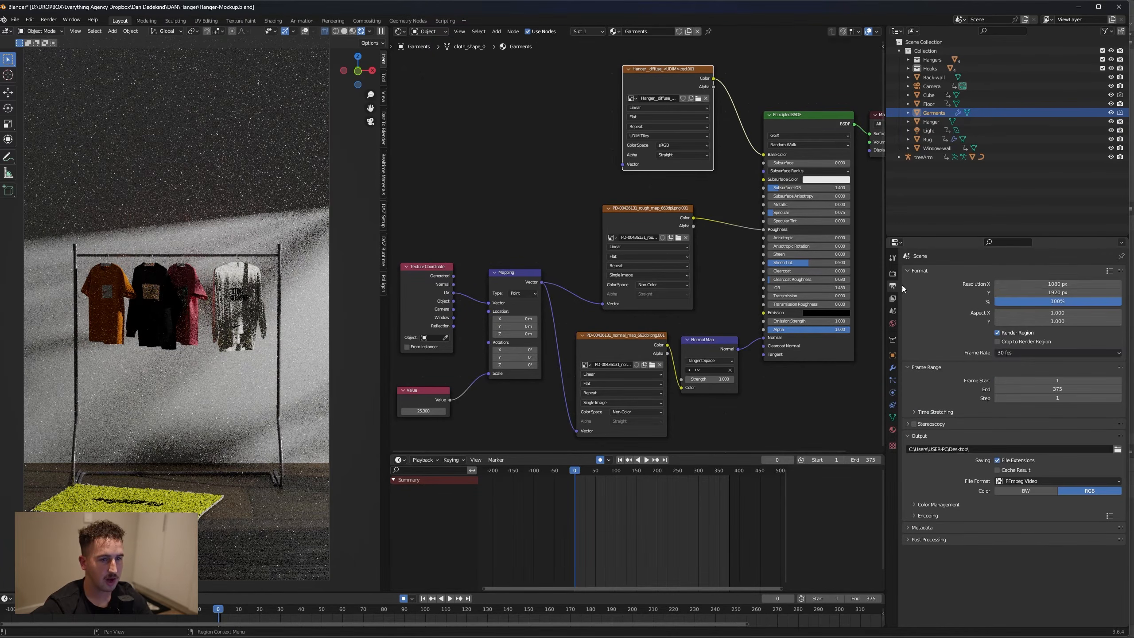
{"action": "scroll", "coordinate": [156, 317], "scroll_direction": "down", "scroll_amount": 1}
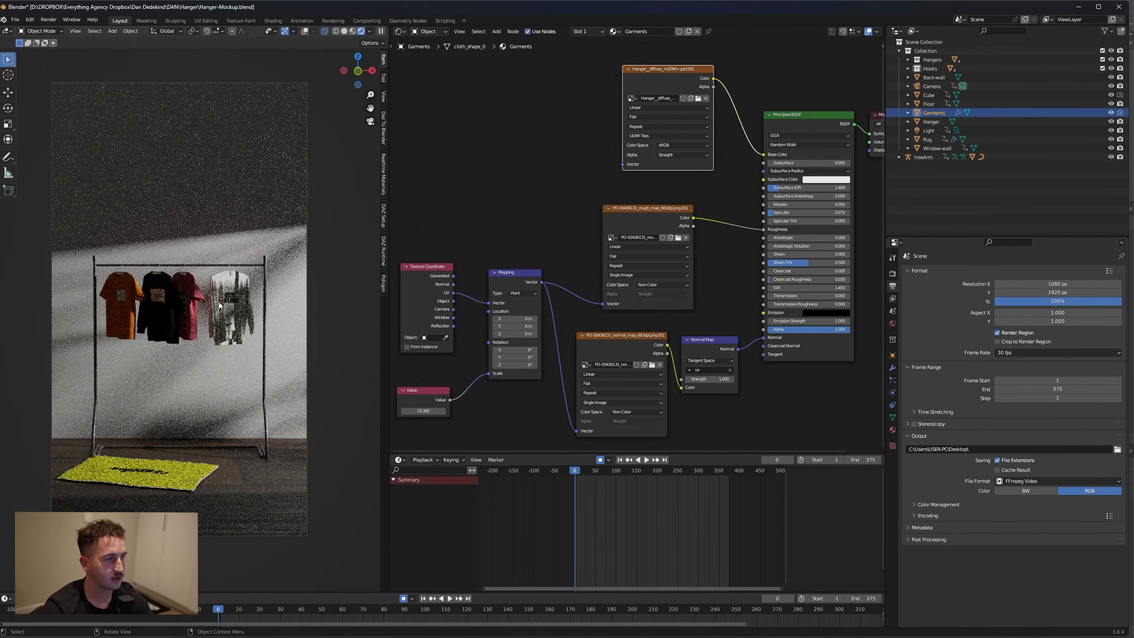
{"action": "left_click", "coordinate": [1046, 284]}
{"action": "type", "text": "1920"}
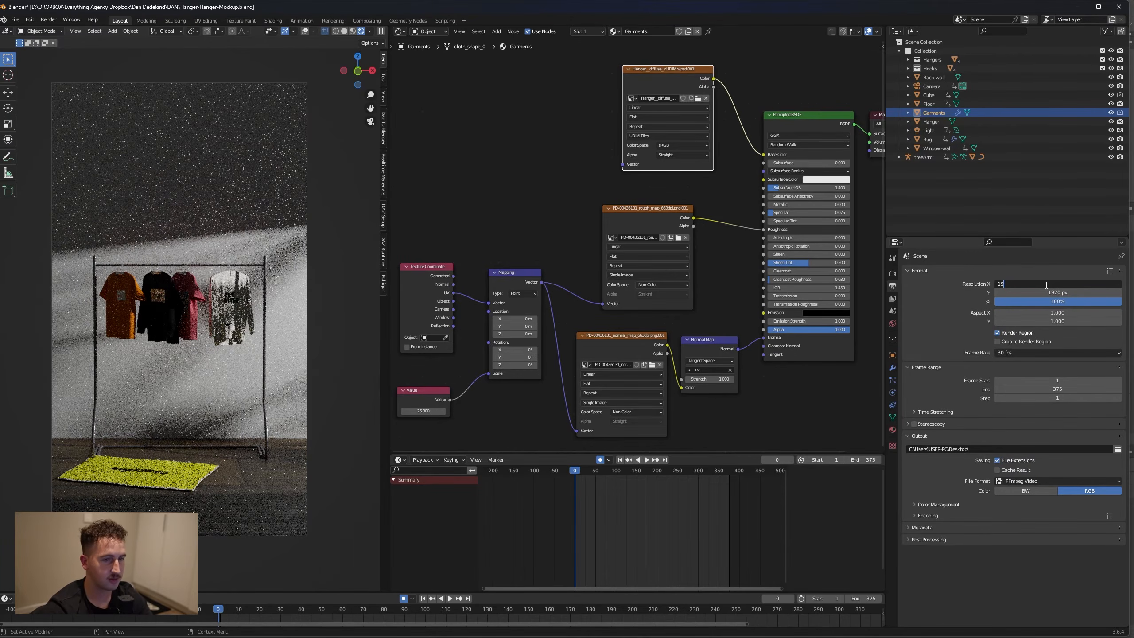
{"action": "key", "text": "Tab"}
{"action": "type", "text": "1080"}
{"action": "key", "text": "Return"}
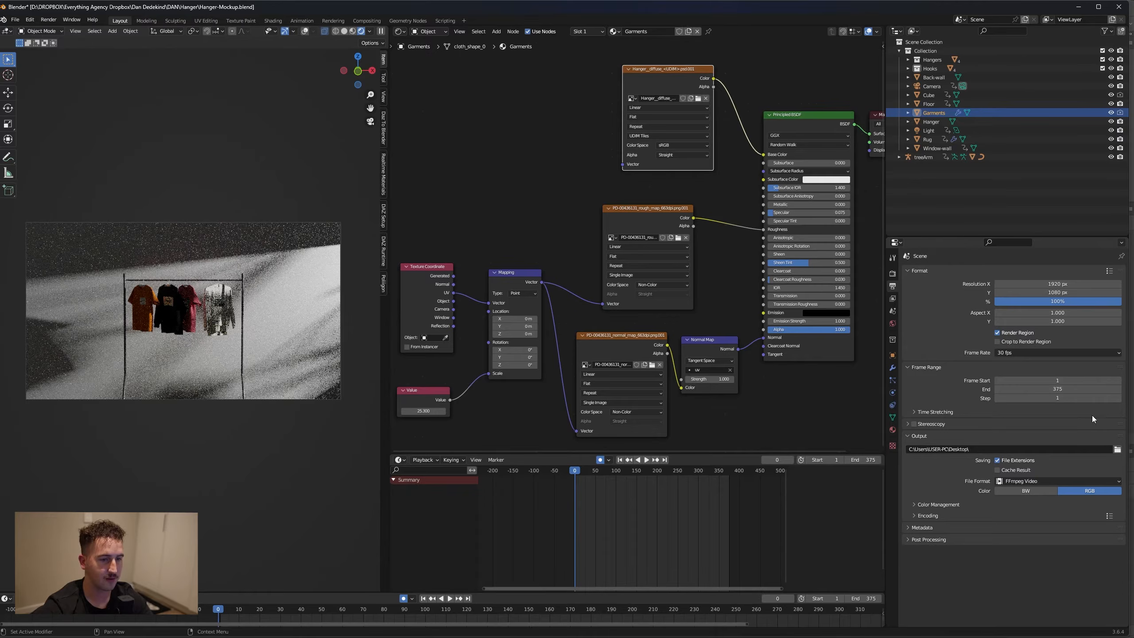
Browse for the render output path, create a Renders folder on the Desktop and open it
{"action": "left_click", "coordinate": [1118, 449]}
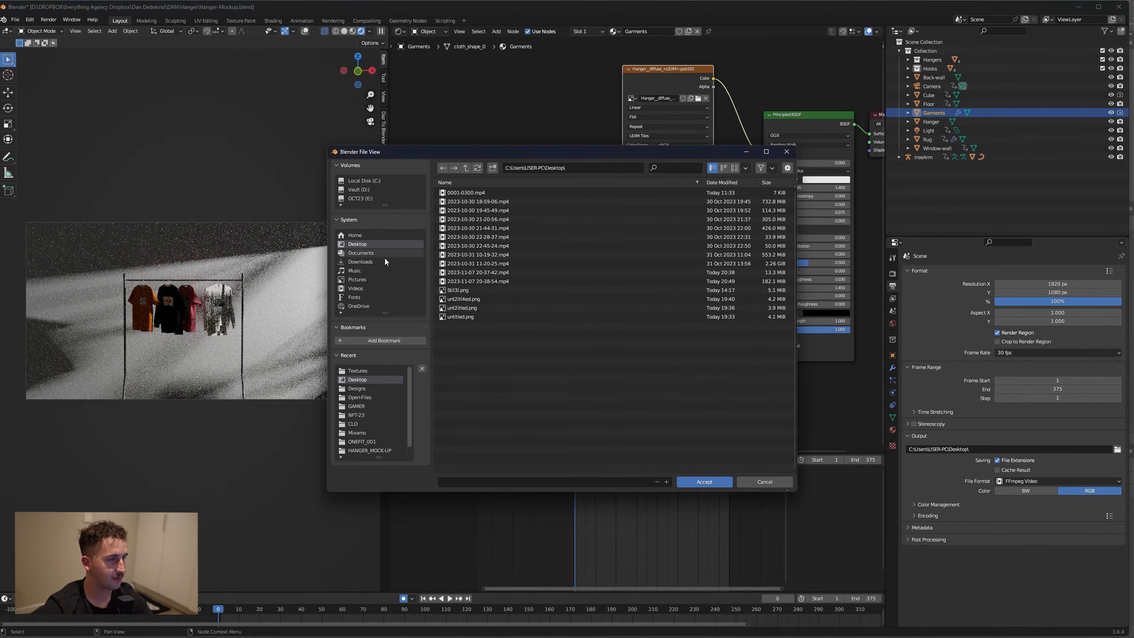
{"action": "right_click", "coordinate": [485, 404]}
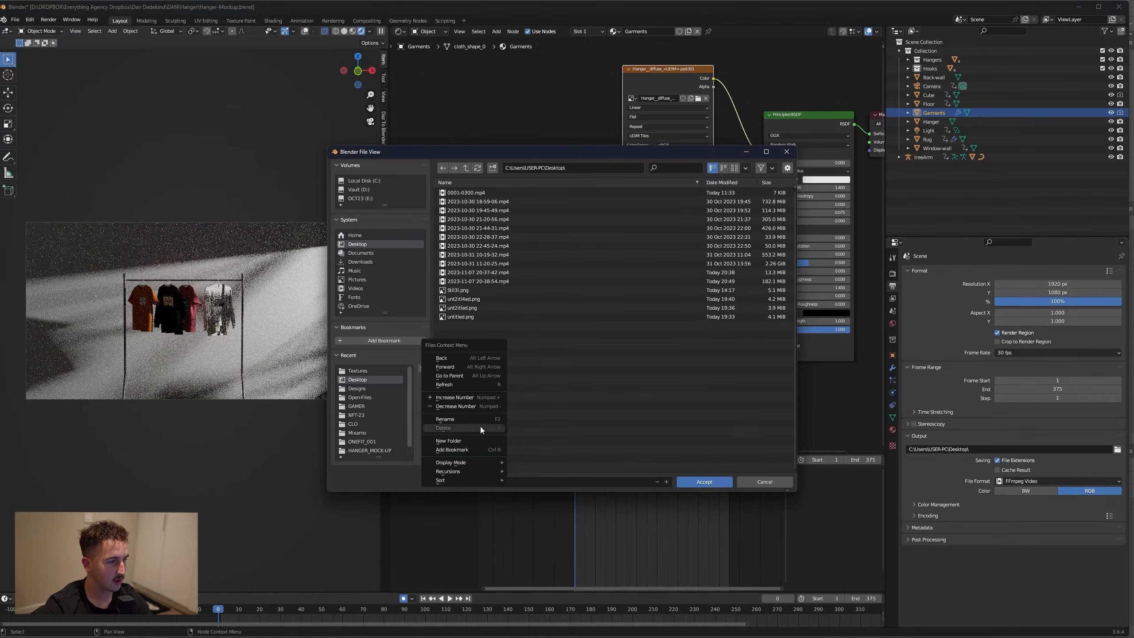
{"action": "left_click", "coordinate": [482, 439]}
{"action": "type", "text": "Renders"}
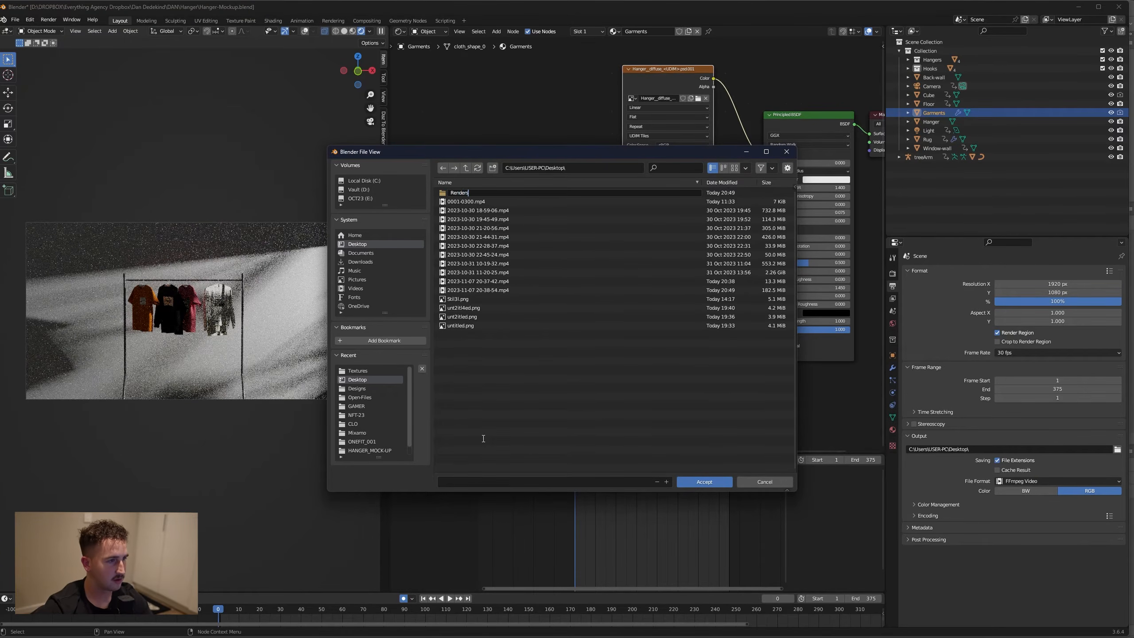
{"action": "key", "text": "Return"}
{"action": "double_click", "coordinate": [471, 192]}
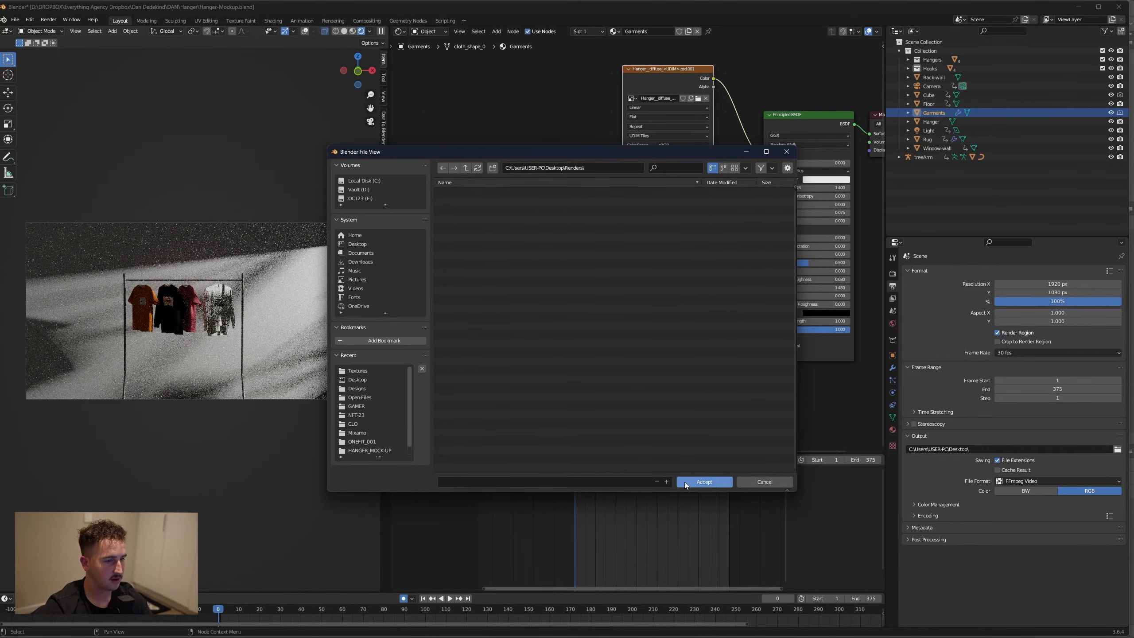
Name the output file Render1 and accept the Renders folder as the output location
{"action": "left_click", "coordinate": [590, 481]}
{"action": "type", "text": "Render1"}
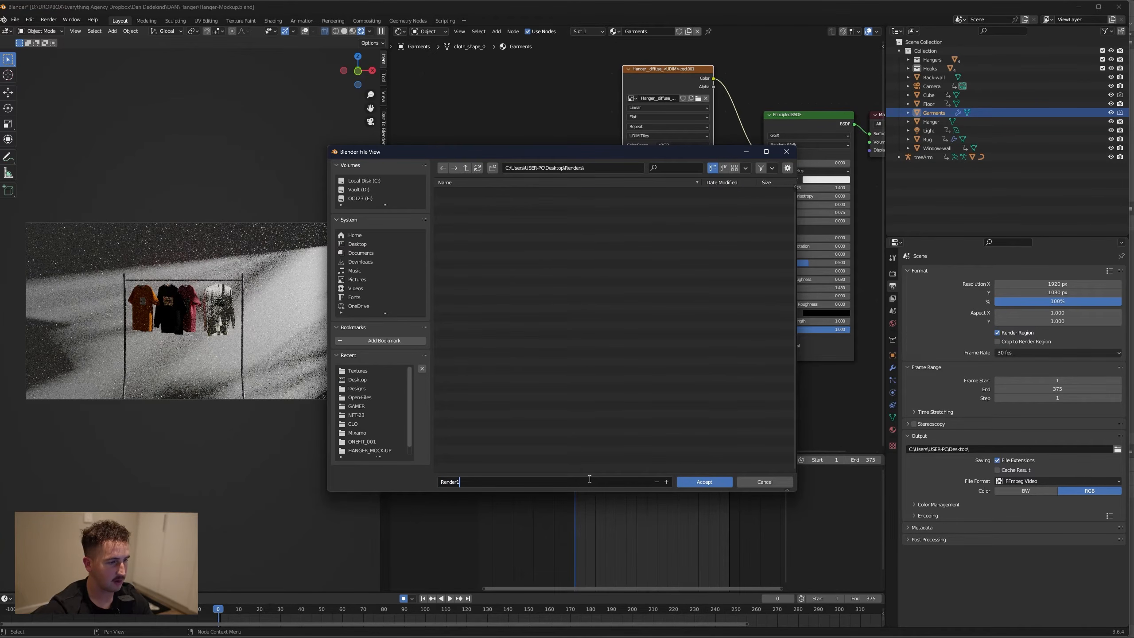
{"action": "left_click", "coordinate": [702, 482]}
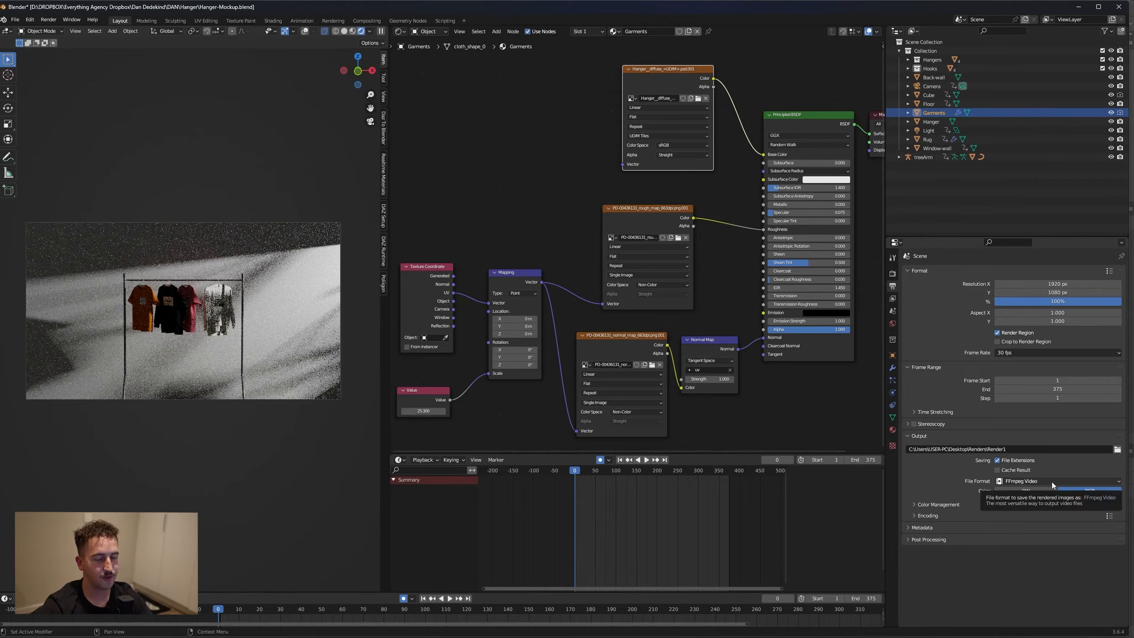
Keep FFmpeg Video as the output format and apply the H264 in MP4 encoding preset
{"action": "left_click", "coordinate": [1025, 482]}
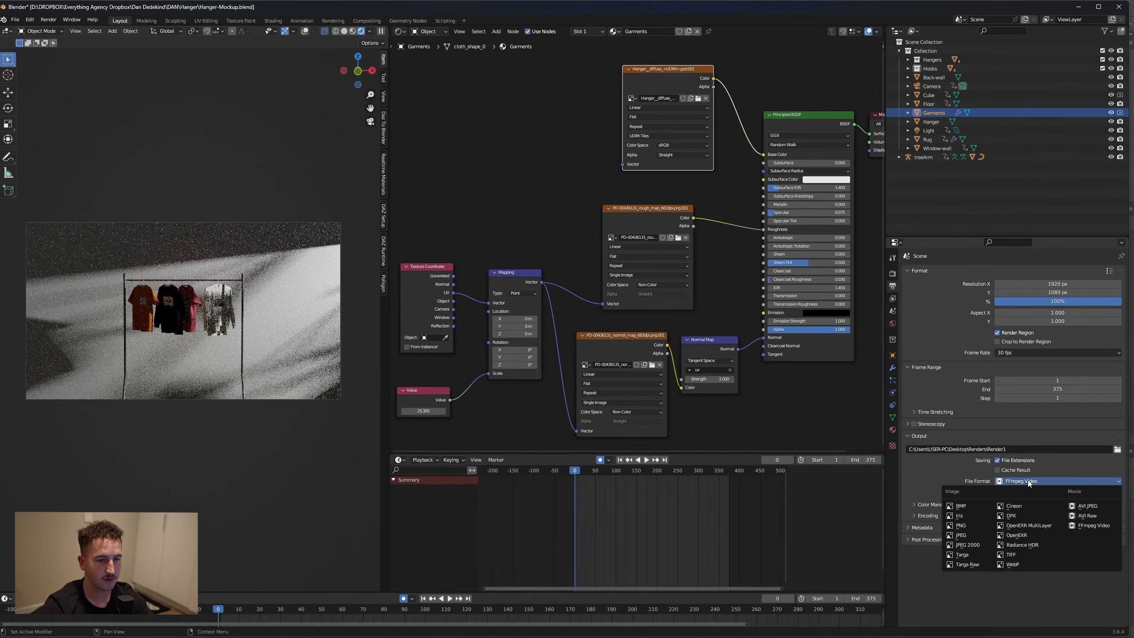
{"action": "left_click", "coordinate": [1061, 483]}
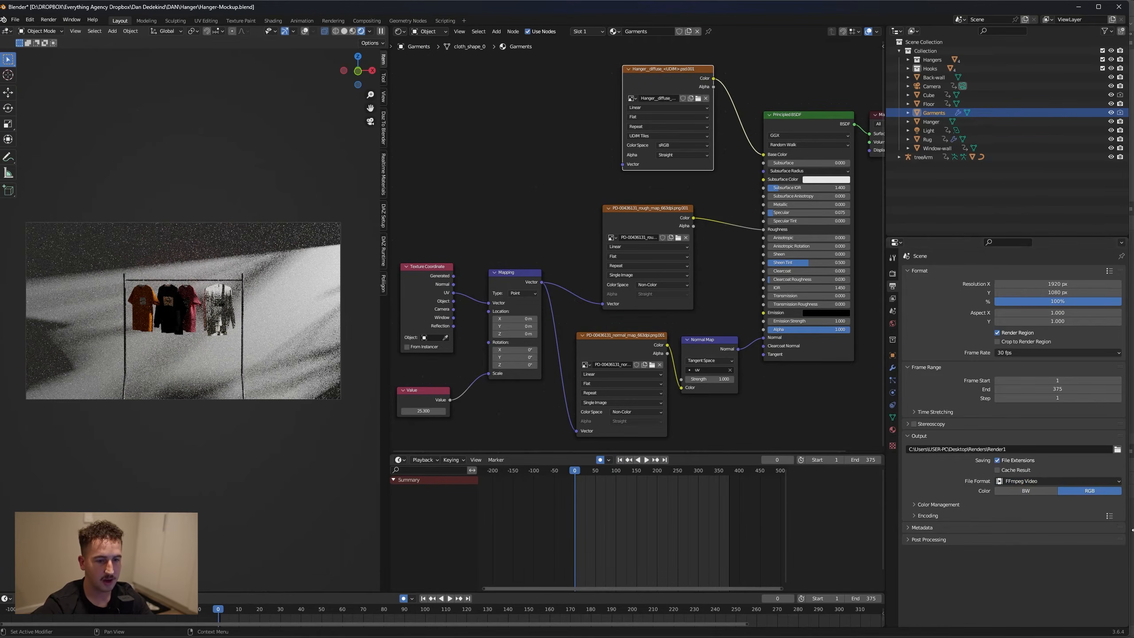
{"action": "left_click", "coordinate": [1109, 517]}
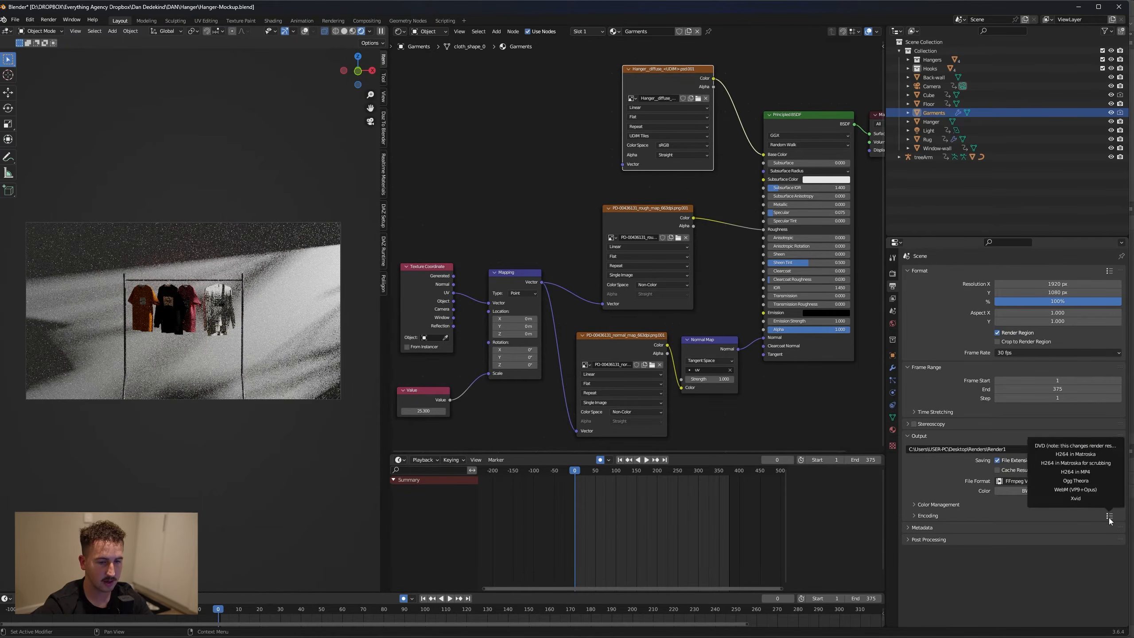
{"action": "left_click", "coordinate": [1086, 473]}
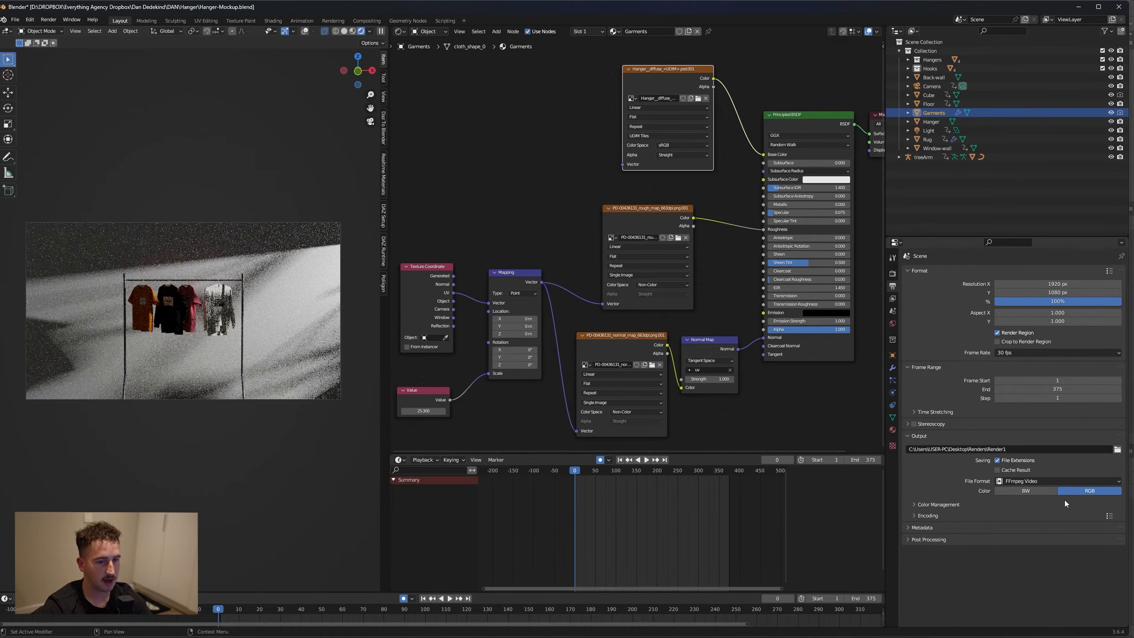
Set the output file format to PNG, render the animation as an image sequence and close the render window
{"action": "left_click", "coordinate": [1081, 481]}
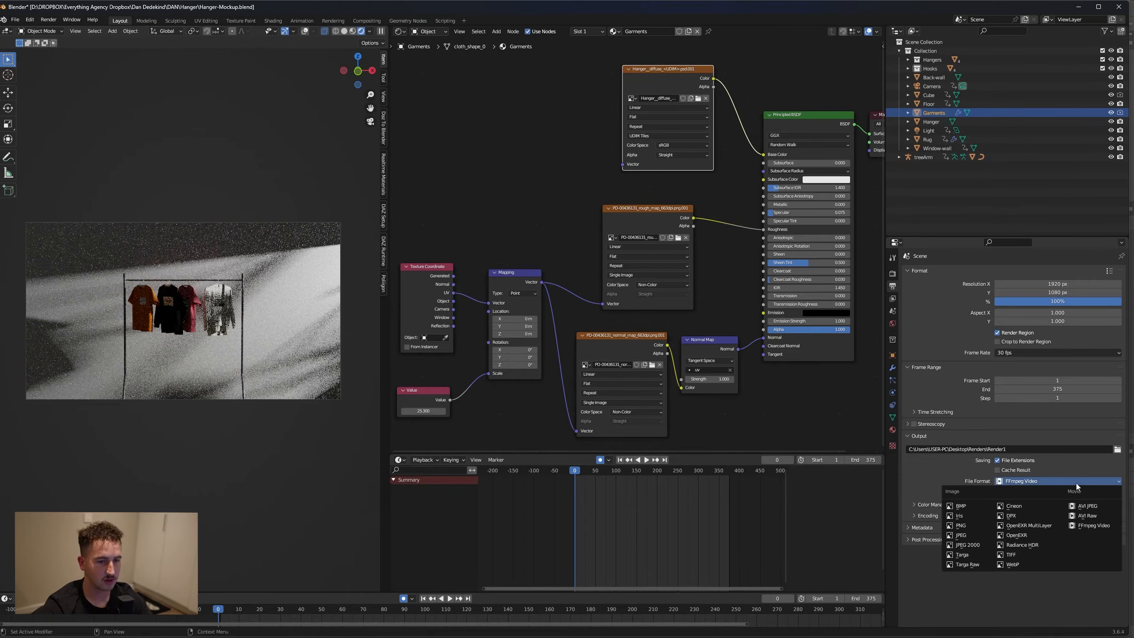
{"action": "left_click", "coordinate": [971, 525]}
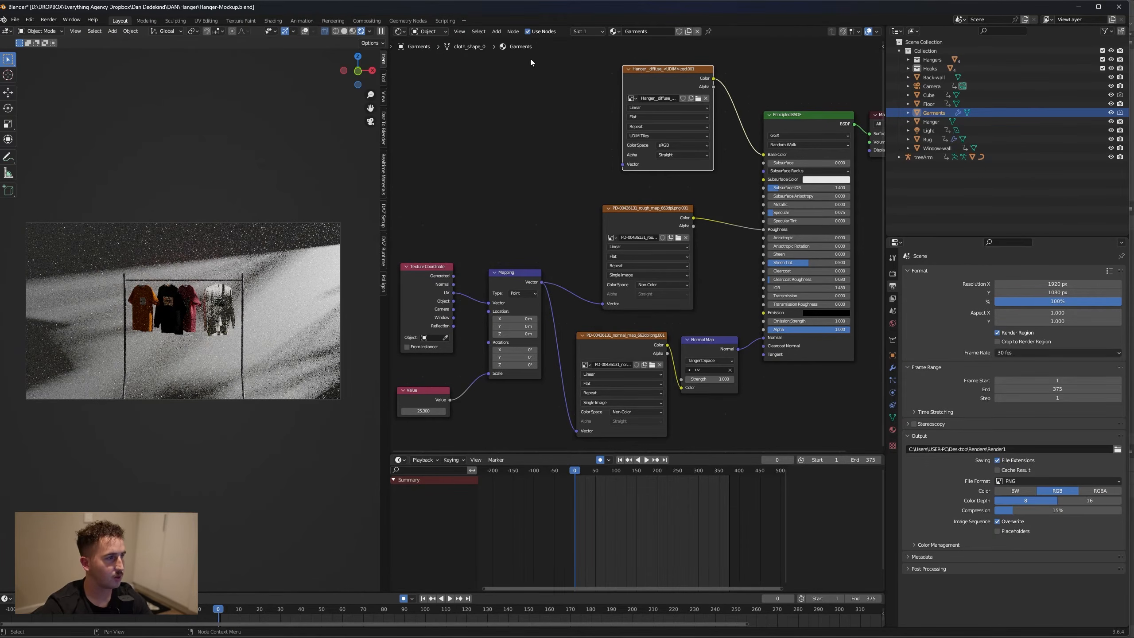
{"action": "left_click", "coordinate": [50, 20]}
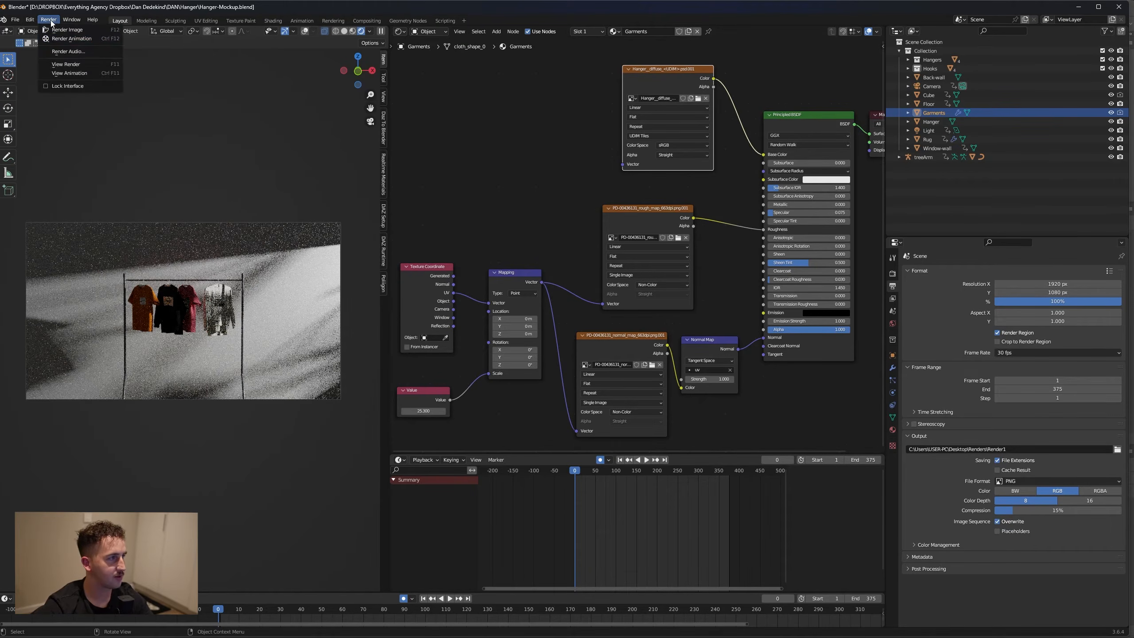
{"action": "left_click", "coordinate": [71, 39]}
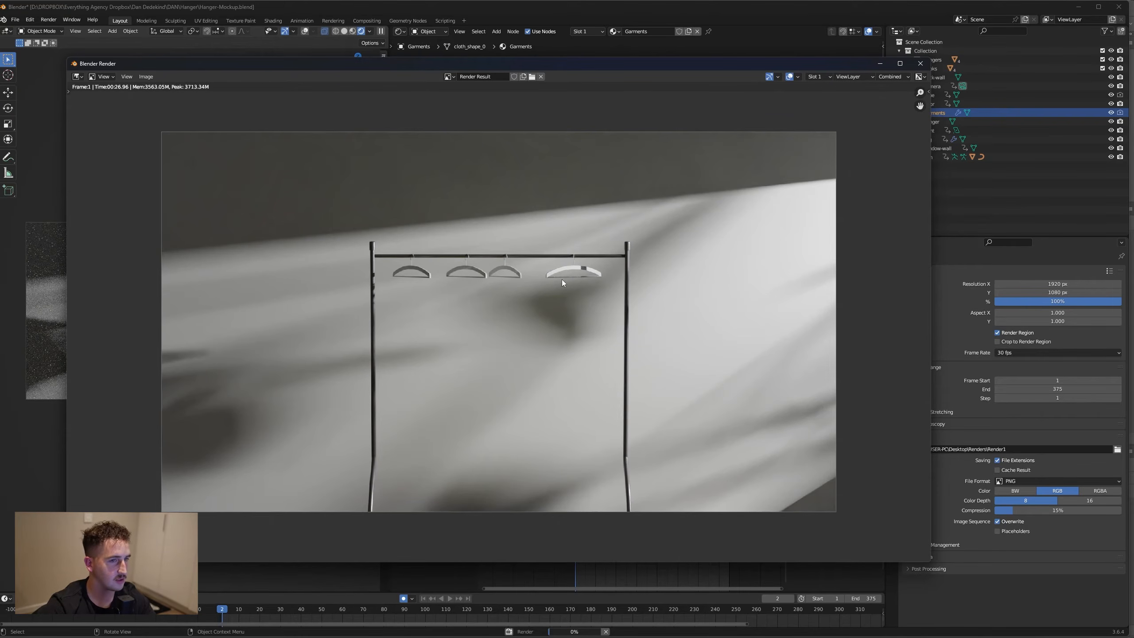
{"action": "left_click", "coordinate": [921, 63]}
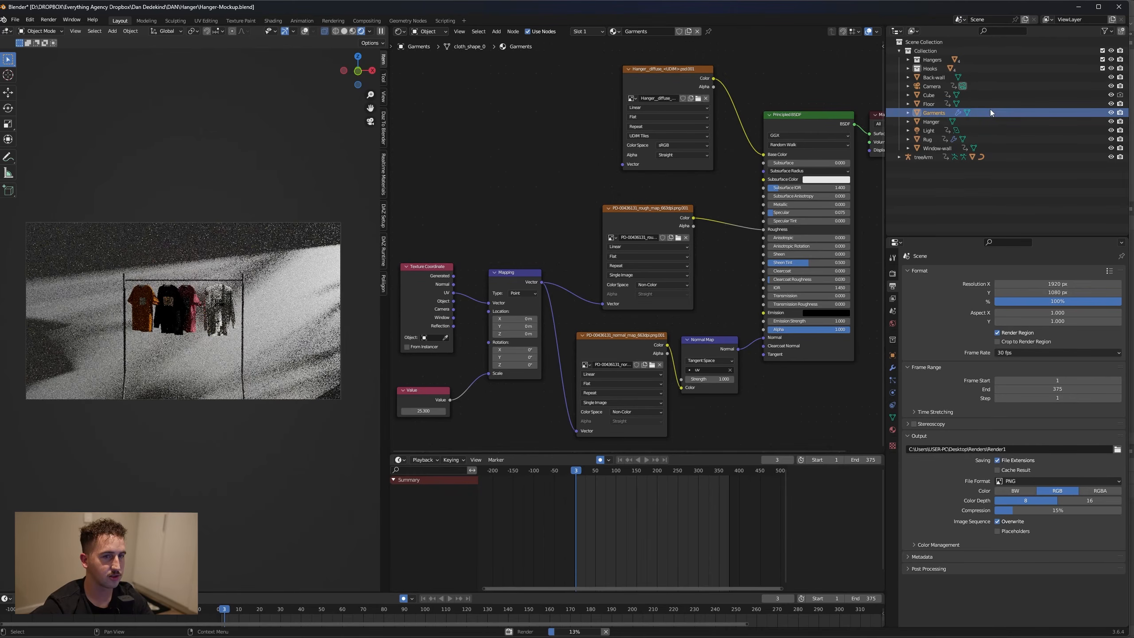
Review the rendered frames in the Renders folder, viewing Render10004 full size and comparing it with the first three frames
{"action": "left_click", "coordinate": [49, 20]}
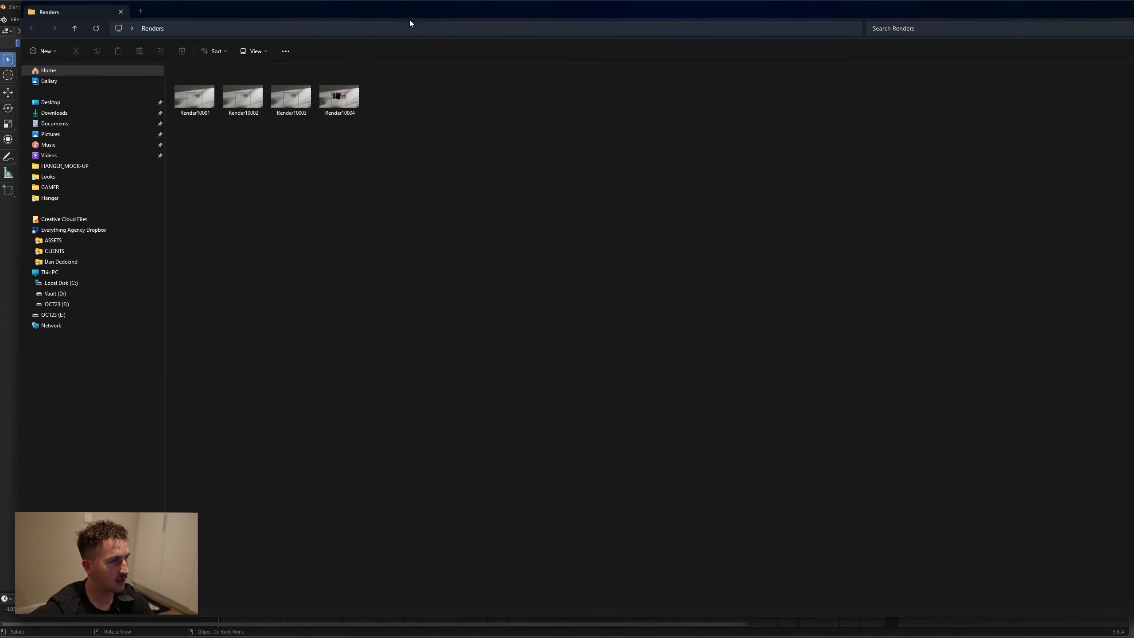
{"action": "double_click", "coordinate": [341, 87]}
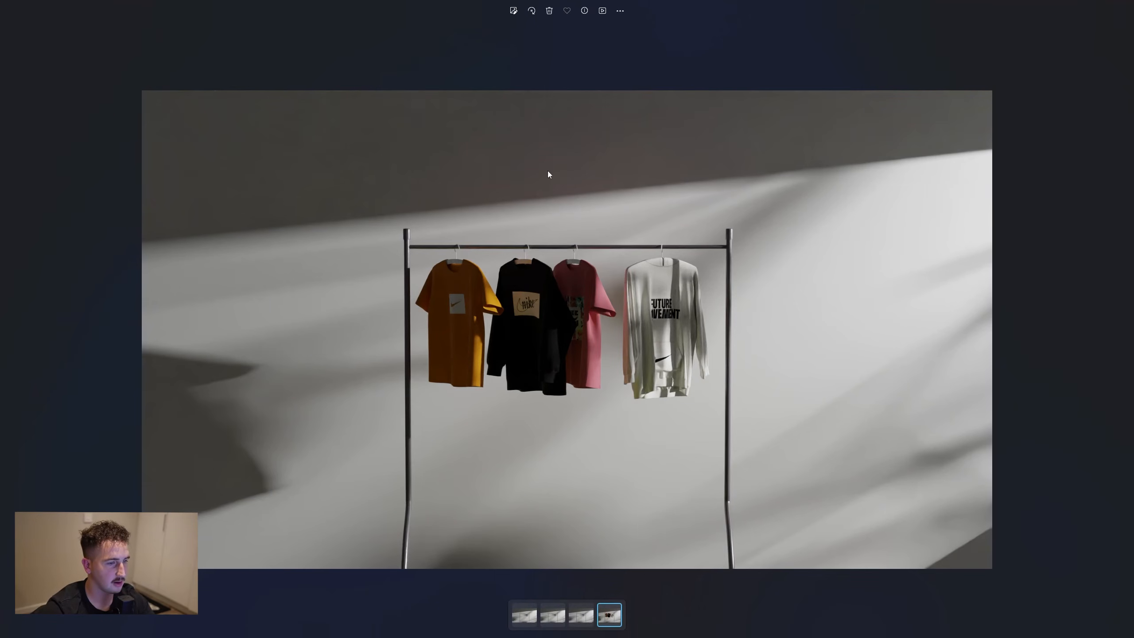
{"action": "key", "text": "Escape"}
{"action": "left_click", "coordinate": [359, 215]}
{"action": "left_click_drag", "start_coordinate": [198, 134], "coordinate": [296, 81]}
{"action": "left_click", "coordinate": [229, 161]}
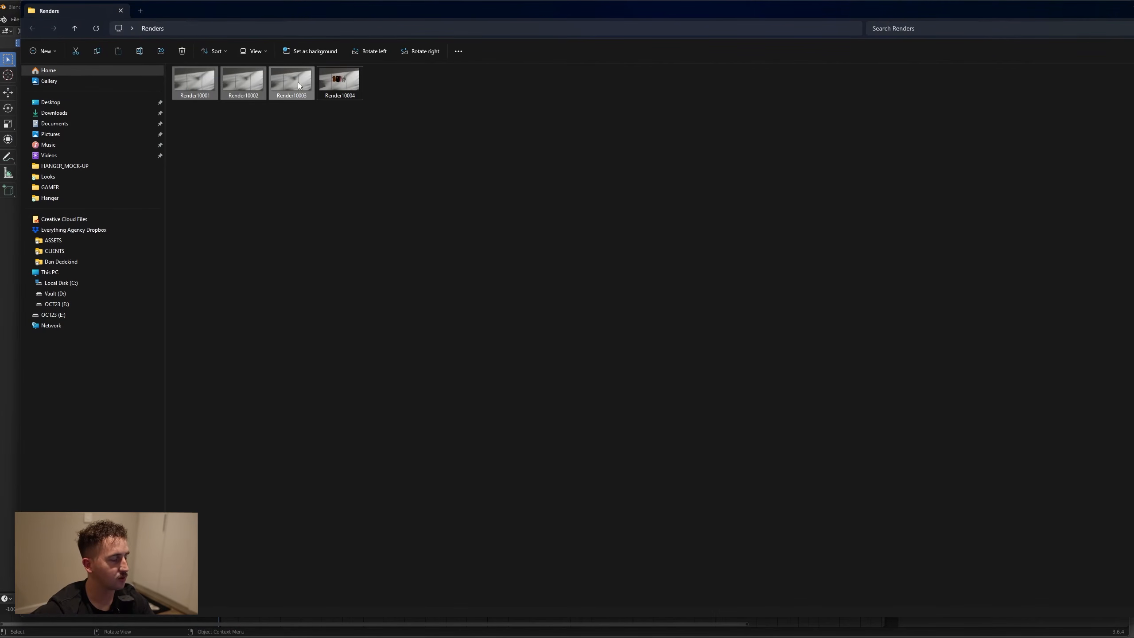
{"action": "left_click", "coordinate": [299, 108]}
{"action": "mouse_move", "coordinate": [302, 132]}
{"action": "left_mouse_down"}
{"action": "mouse_move", "coordinate": [227, 78]}
{"action": "mouse_move", "coordinate": [192, 75]}
{"action": "left_mouse_up"}
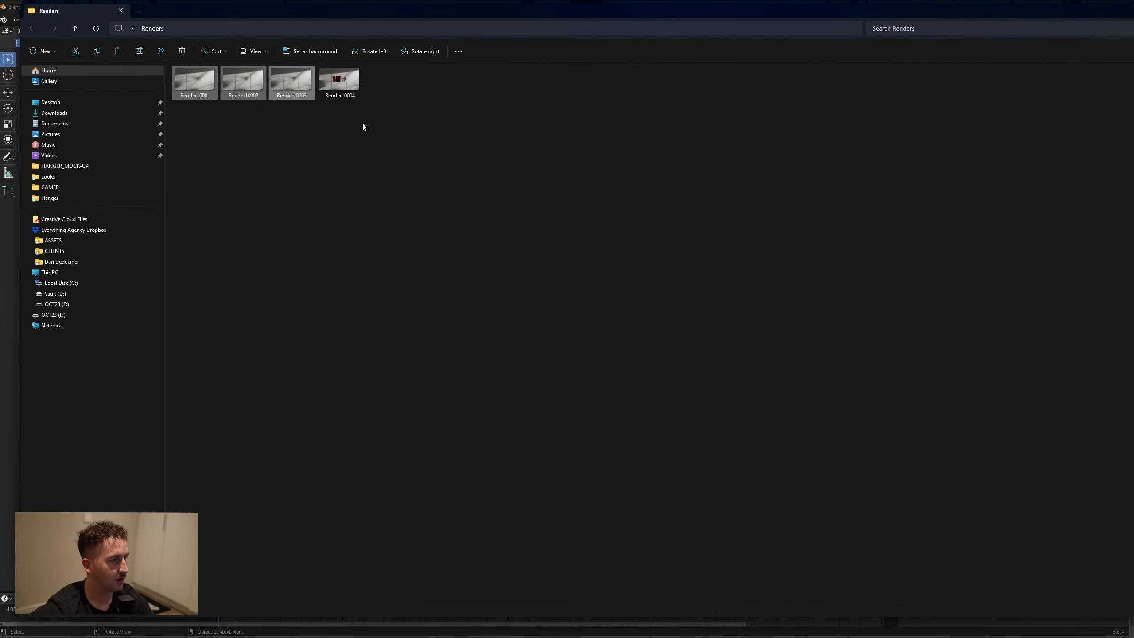
{"action": "left_click", "coordinate": [1124, 9]}
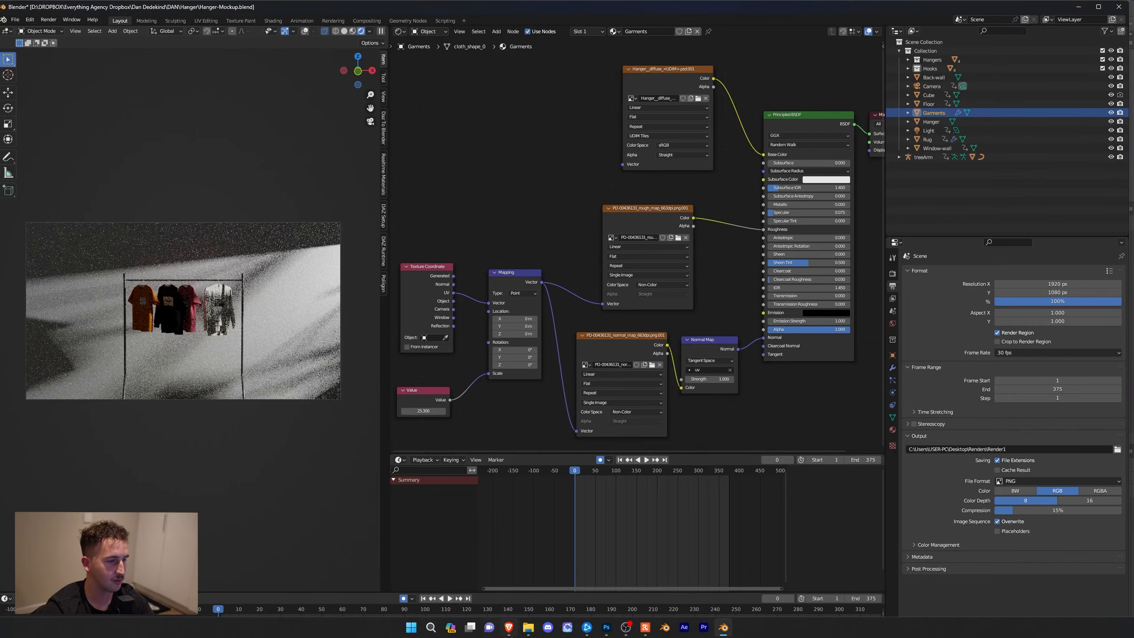
Bring the Renders folder back up and check the Render10004 frame among the rendered images
{"action": "left_click", "coordinate": [518, 592]}
{"action": "mouse_move", "coordinate": [520, 631]}
{"action": "left_click", "coordinate": [563, 589]}
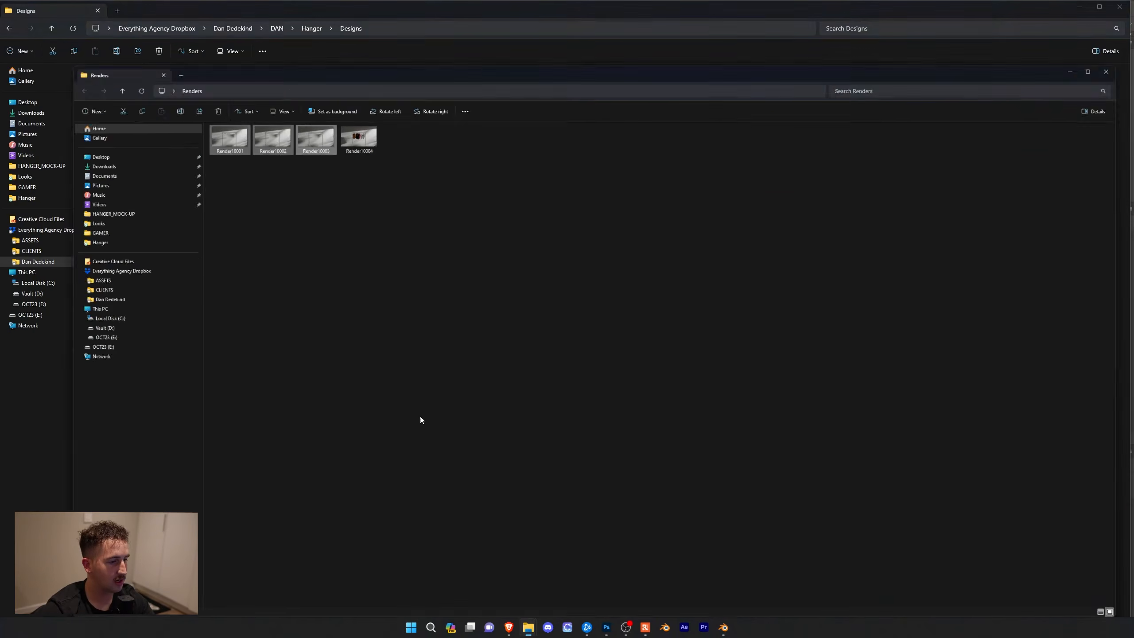
{"action": "left_click_drag", "start_coordinate": [279, 109], "coordinate": [201, 126]}
{"action": "left_click", "coordinate": [340, 83]}
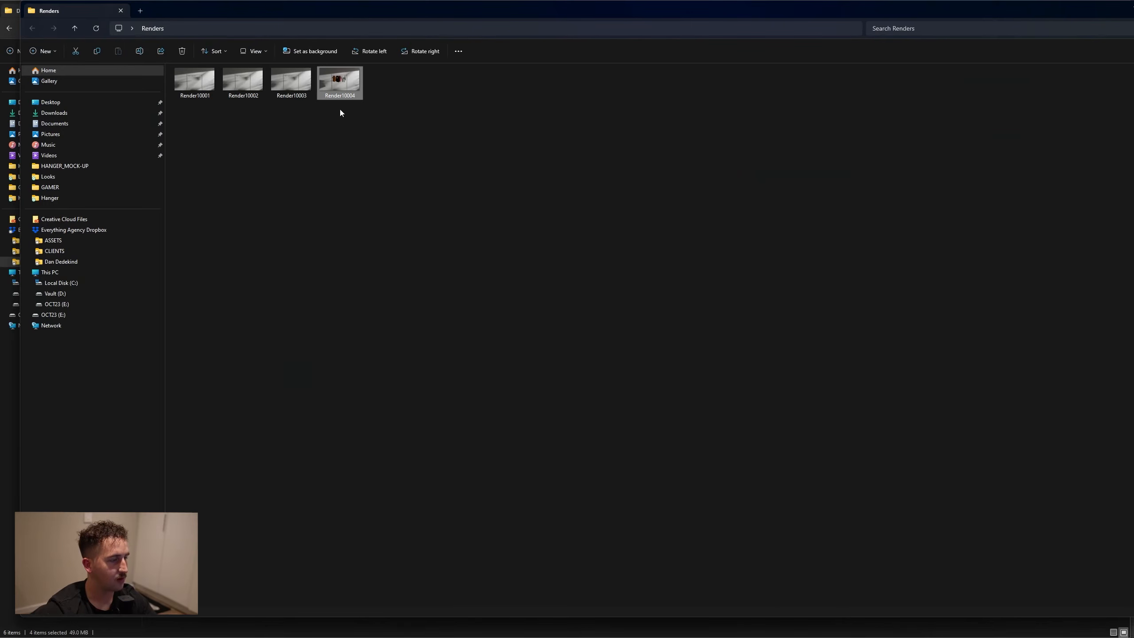
{"action": "left_click", "coordinate": [363, 112]}
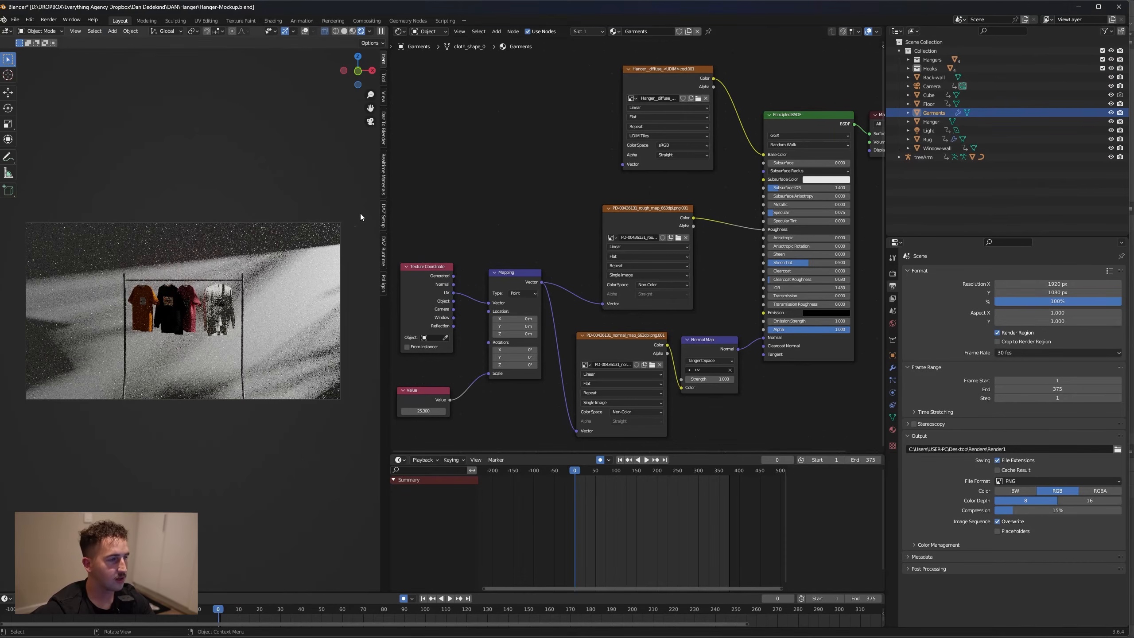
Change the Shader Editor area to a 3D Viewport and select the scene's camera in the overview
{"action": "left_click", "coordinate": [400, 32]}
{"action": "left_click", "coordinate": [416, 56]}
{"action": "scroll", "coordinate": [607, 243], "scroll_direction": "down", "scroll_amount": 5}
{"action": "middle_click_drag", "start_coordinate": [676, 307], "coordinate": [715, 304]}
{"action": "left_click", "coordinate": [749, 302]}
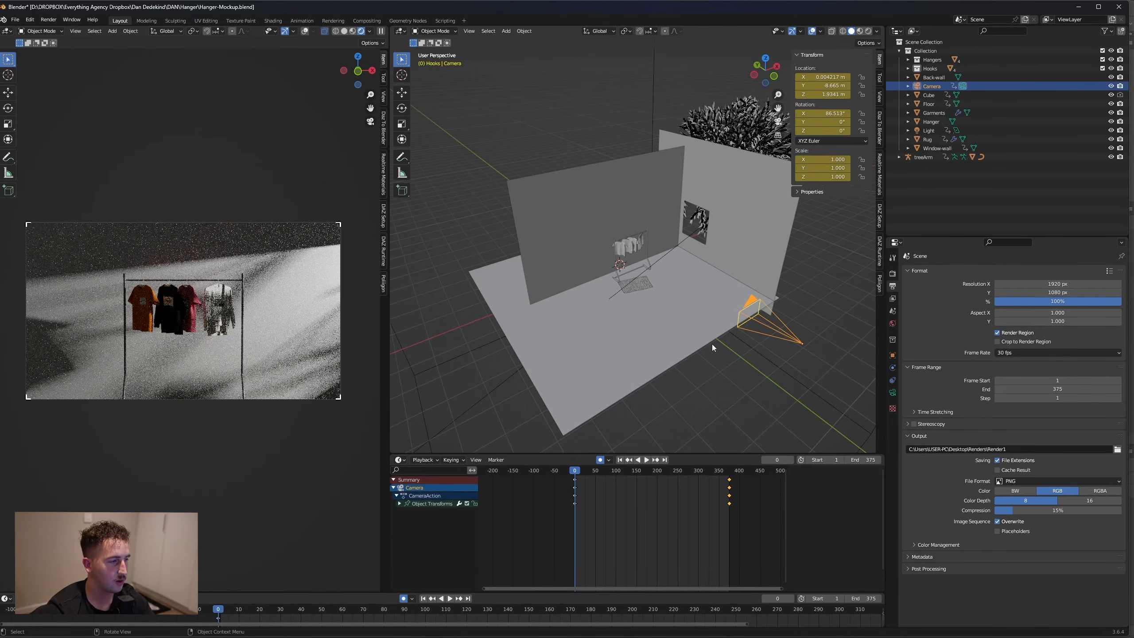
{"action": "left_click", "coordinate": [733, 364]}
{"action": "left_click", "coordinate": [769, 333]}
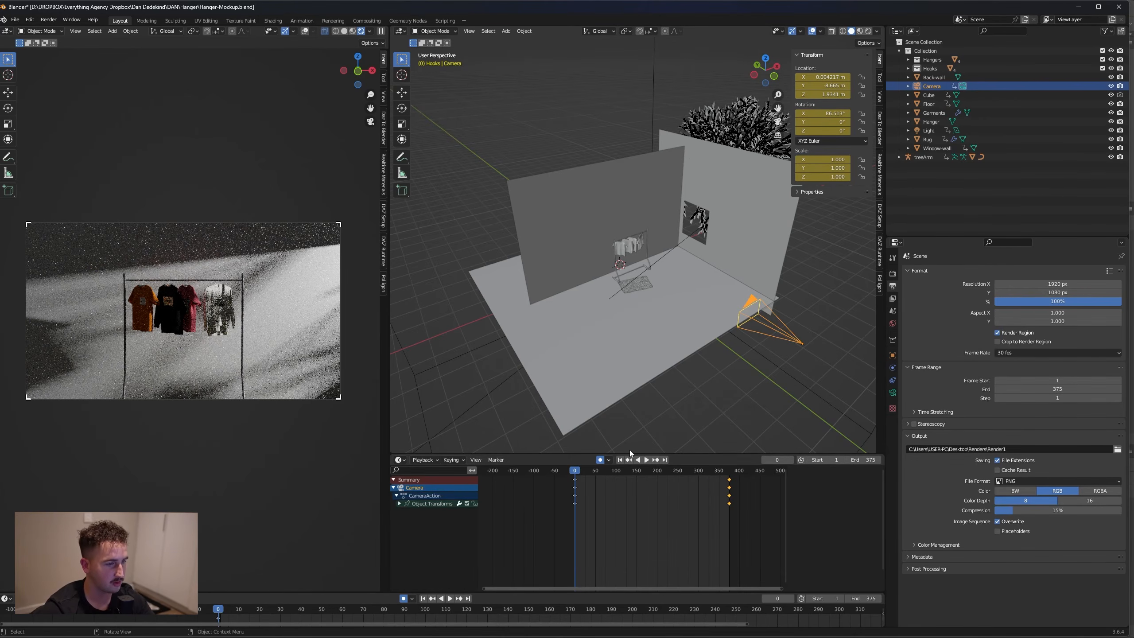
Move the camera about 2.41 m in the negative global Y direction at frame 0
{"action": "left_click", "coordinate": [589, 495]}
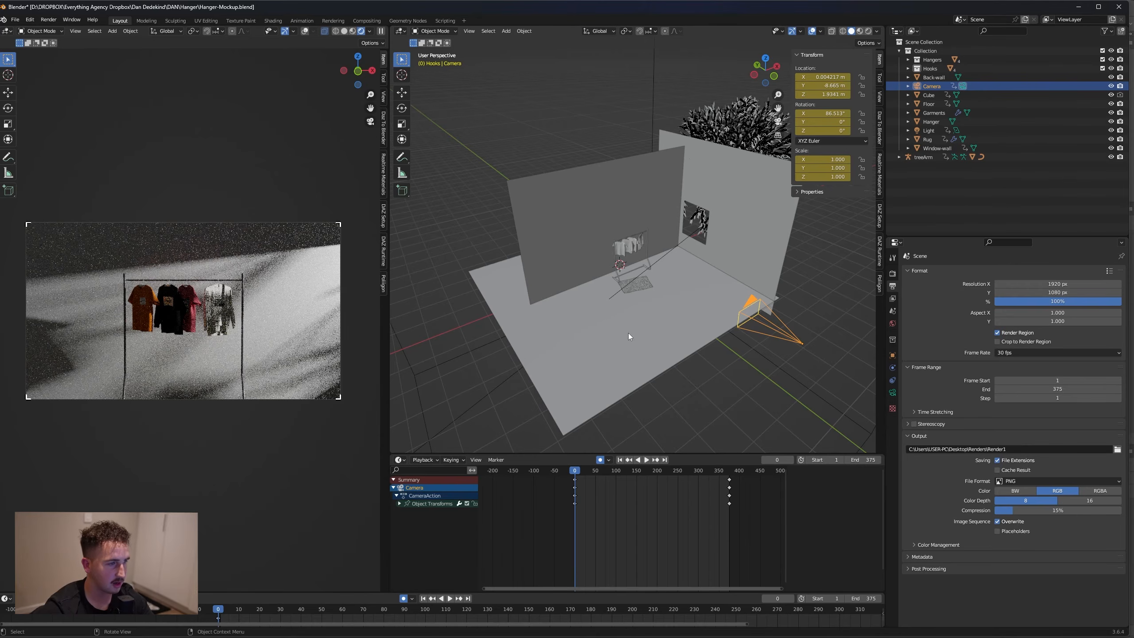
{"action": "key", "text": "g"}
{"action": "key", "text": "y"}
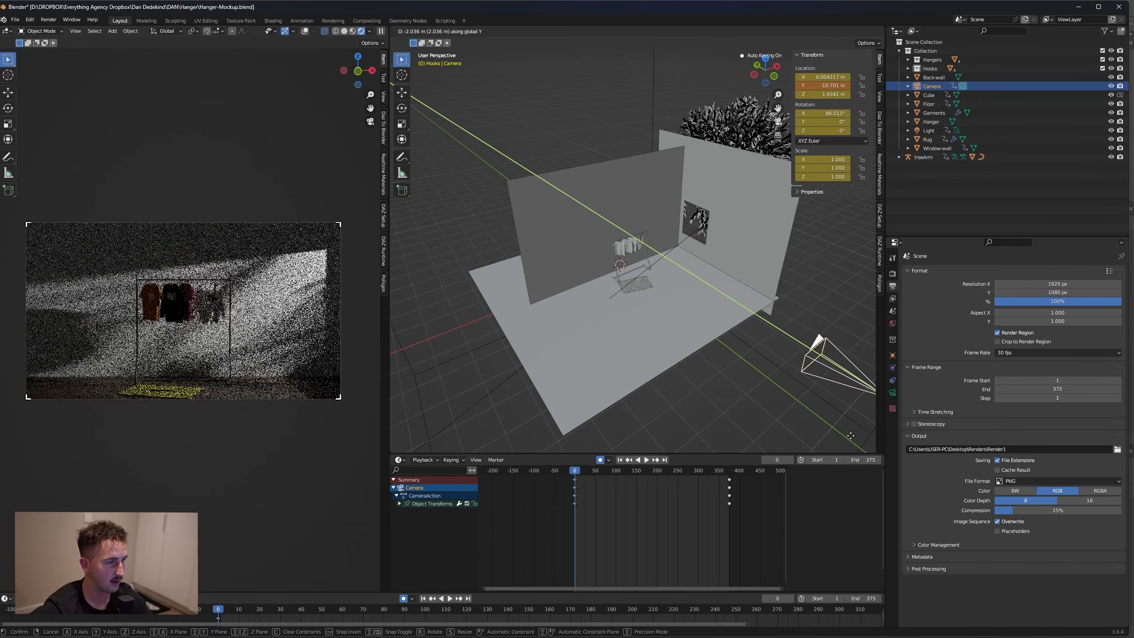
{"action": "left_click", "coordinate": [873, 442]}
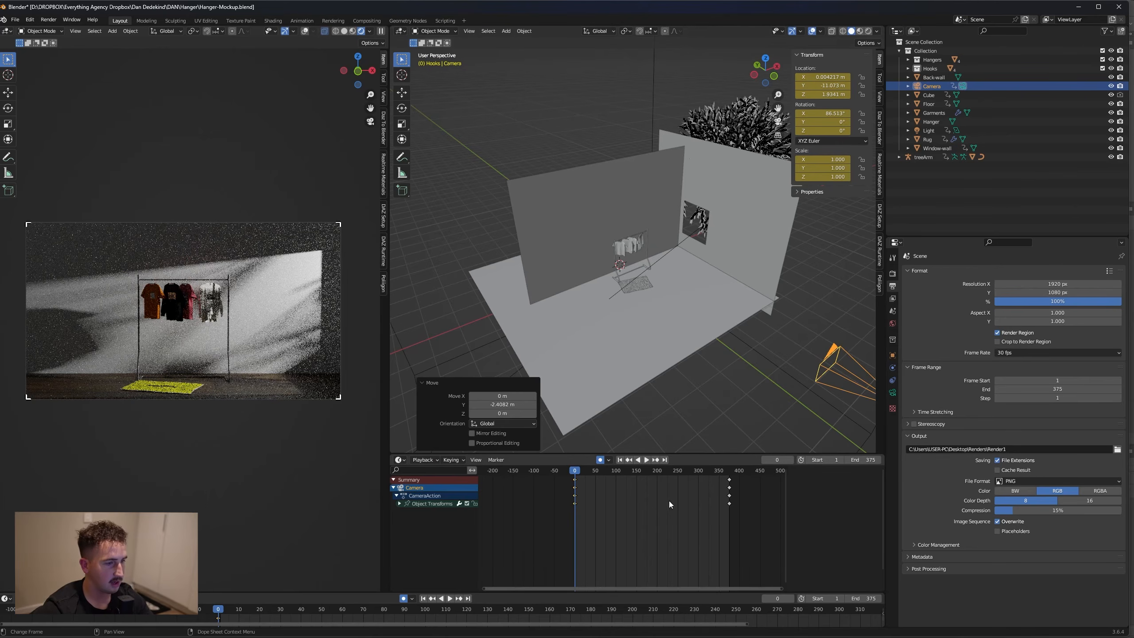
Go to frame 375 and lower the camera about 0.22 m along global Z
{"action": "left_click", "coordinate": [729, 473]}
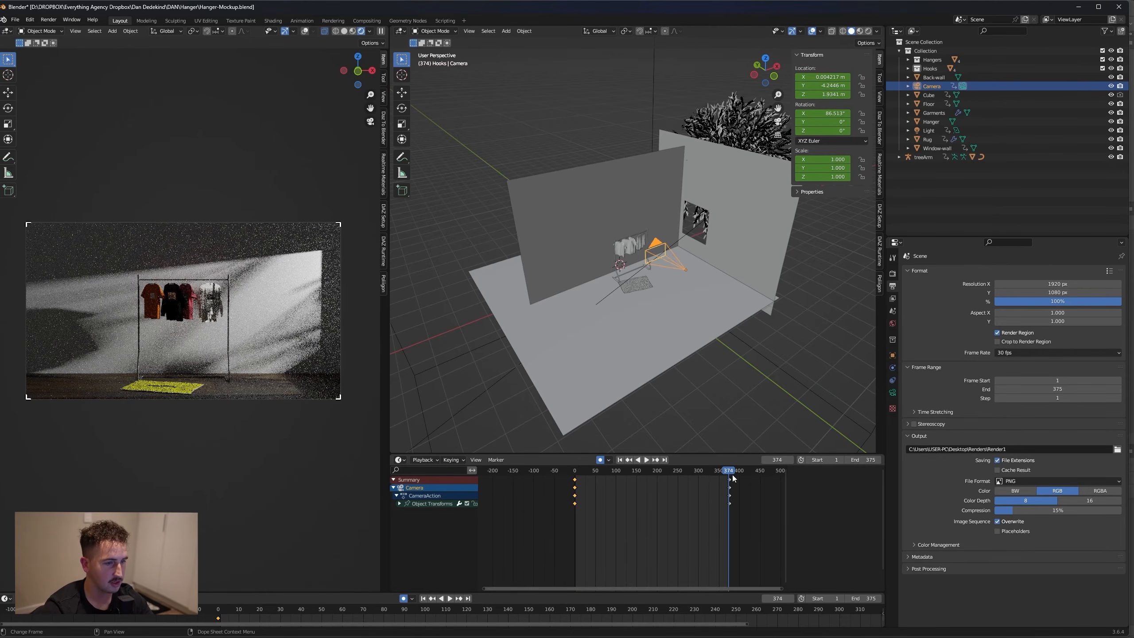
{"action": "key", "text": "Right"}
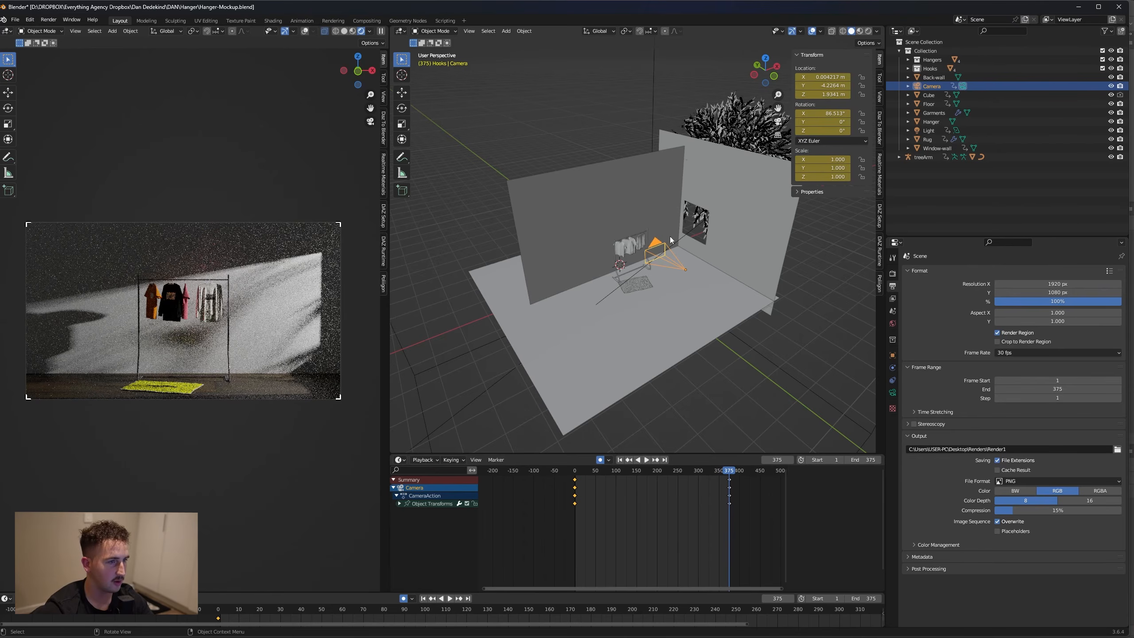
{"action": "left_click_drag", "start_coordinate": [660, 250], "coordinate": [658, 247]}
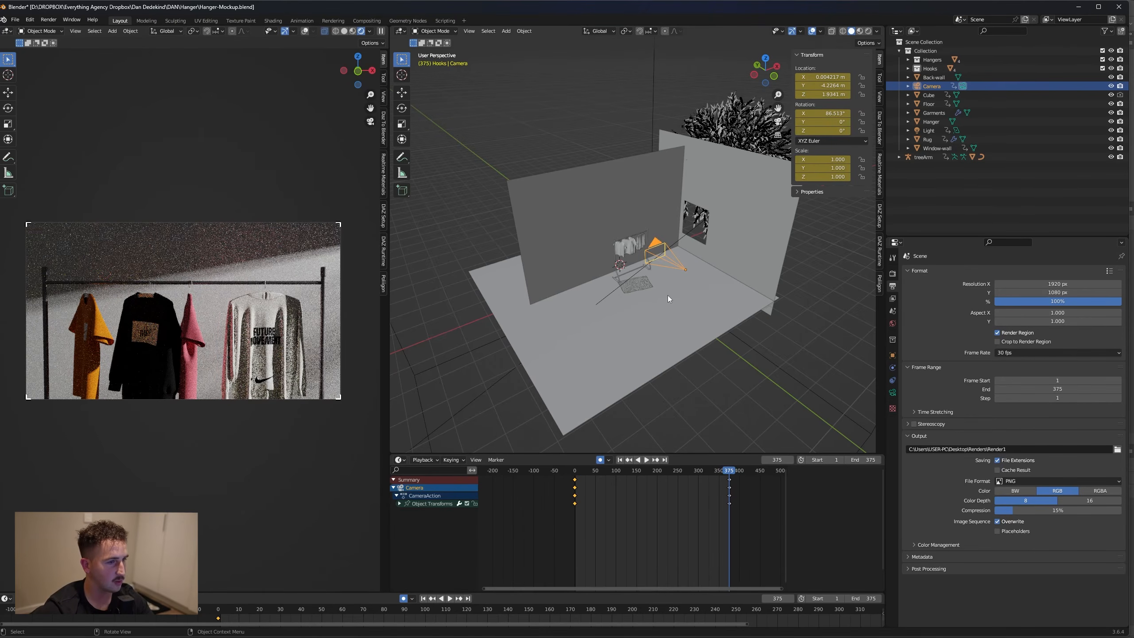
{"action": "scroll", "coordinate": [668, 295], "scroll_direction": "up", "scroll_amount": 2}
{"action": "key", "text": "g"}
{"action": "key", "text": "z"}
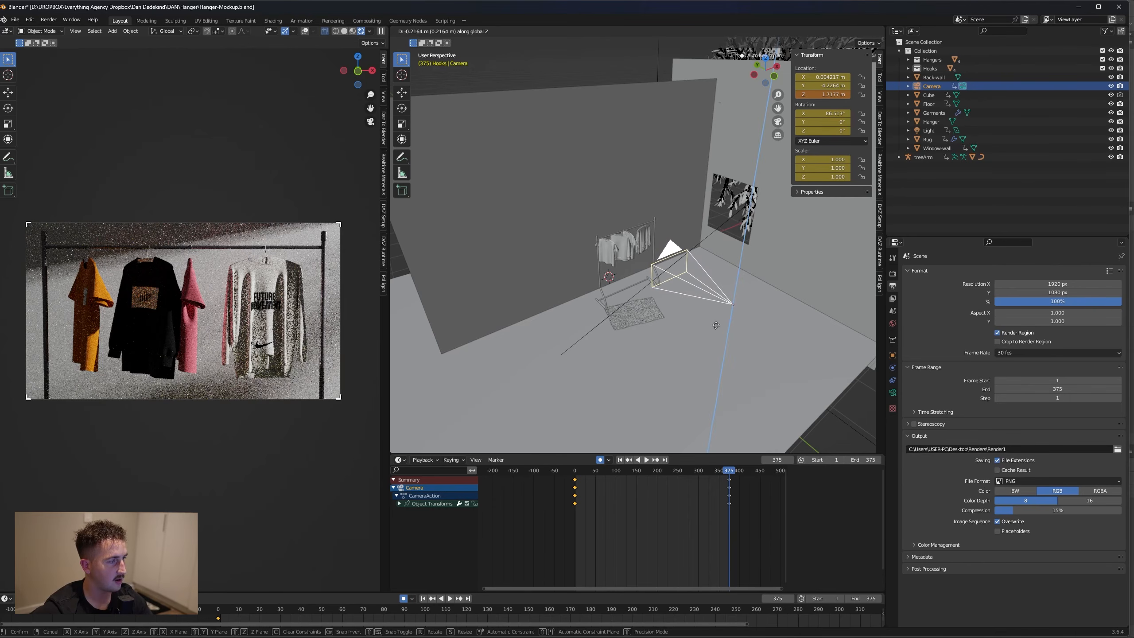
{"action": "left_click", "coordinate": [704, 541]}
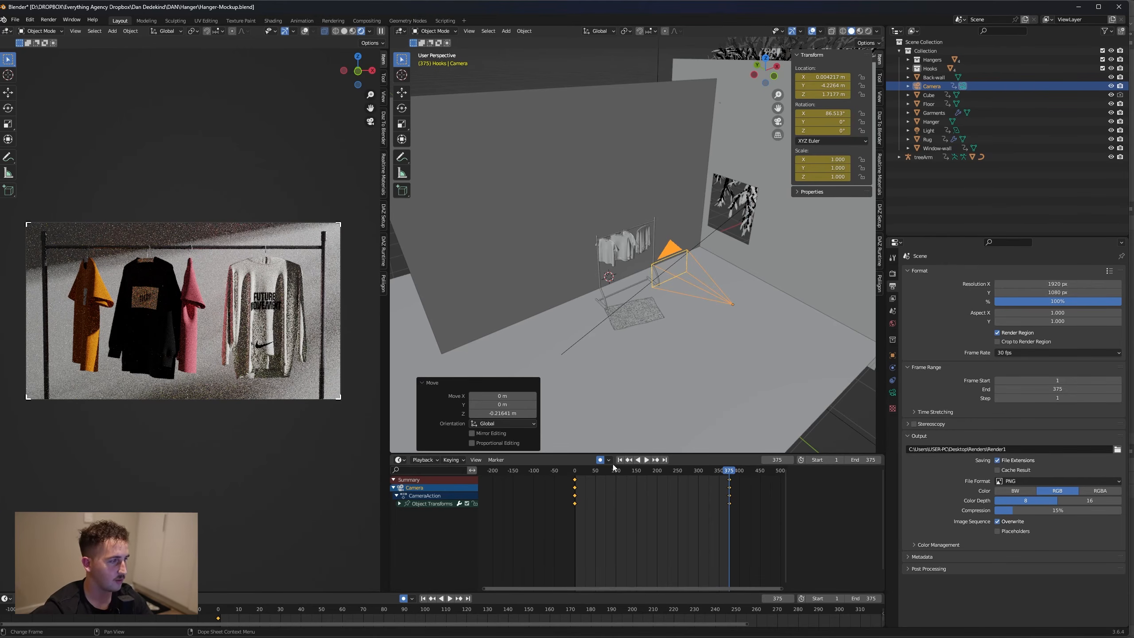
Preview the camera move by jumping to in-between frames and playing the animation
{"action": "left_click", "coordinate": [641, 469]}
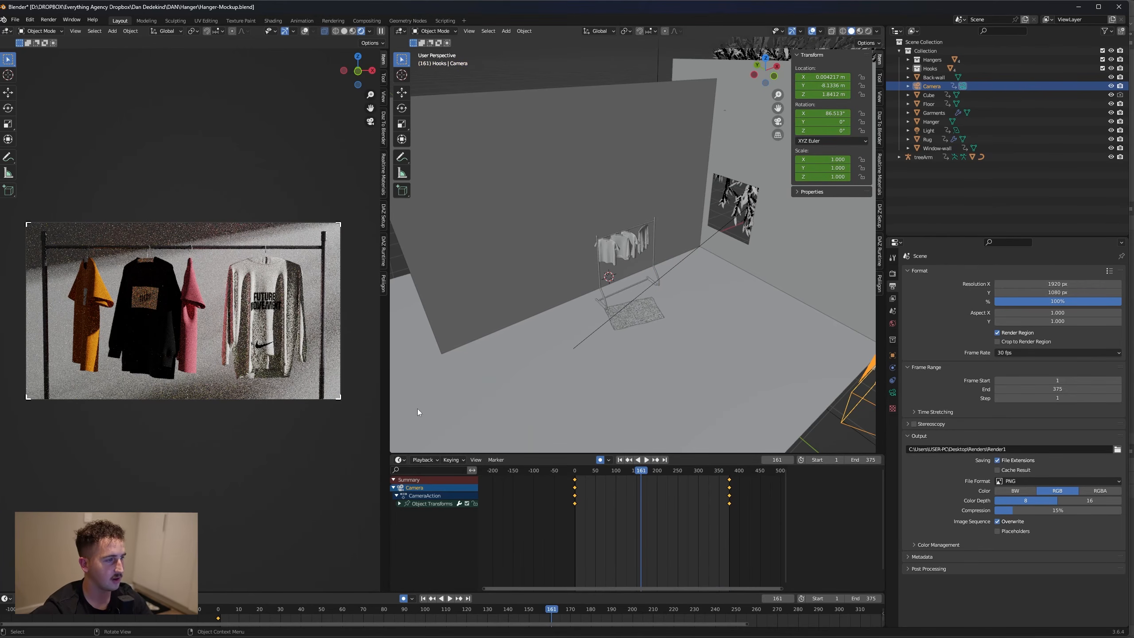
{"action": "left_click", "coordinate": [619, 471]}
{"action": "key", "text": "space"}
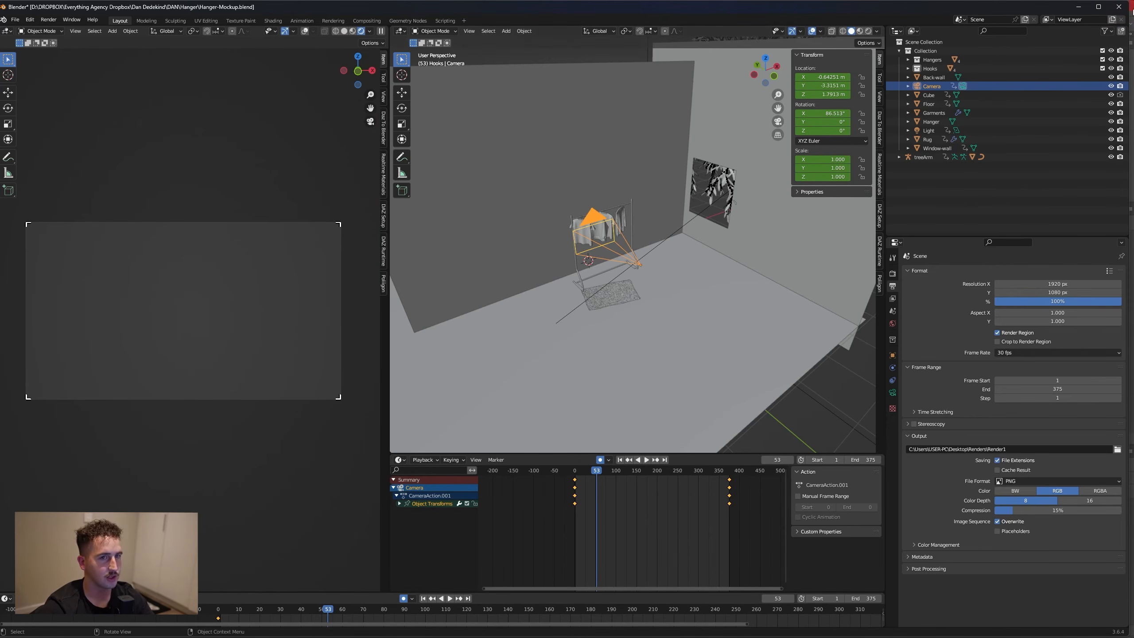
Close the current Blender session and the Photoshop session containing the garment textures
{"action": "left_click", "coordinate": [1123, 6]}
{"action": "left_click", "coordinate": [577, 340]}
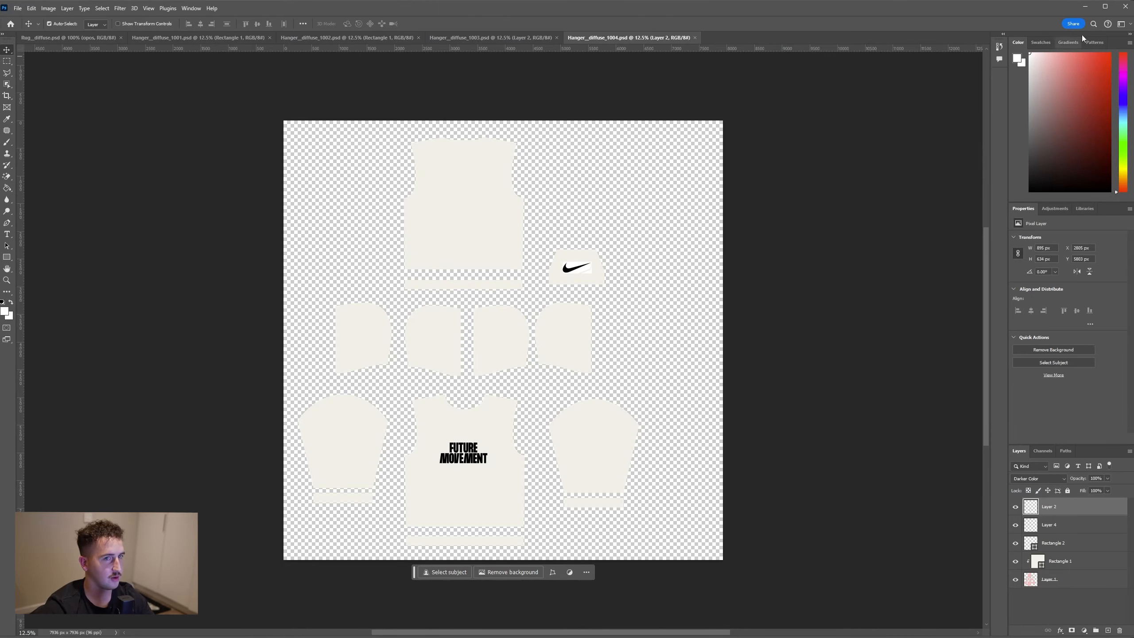
{"action": "left_click", "coordinate": [1128, 6]}
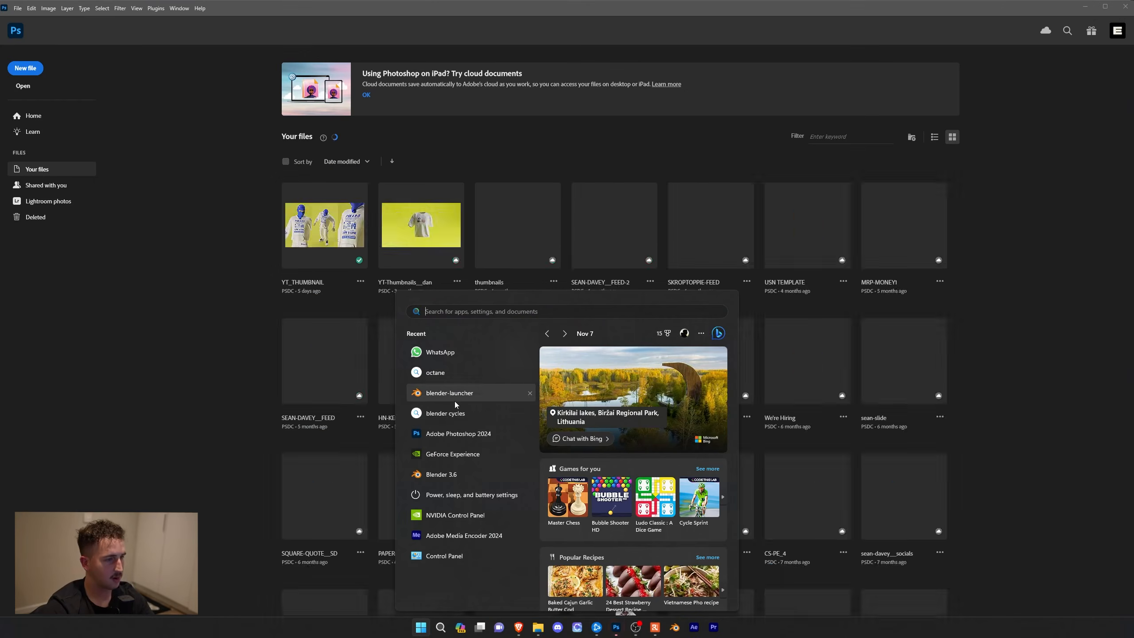
{"action": "left_click", "coordinate": [450, 392]}
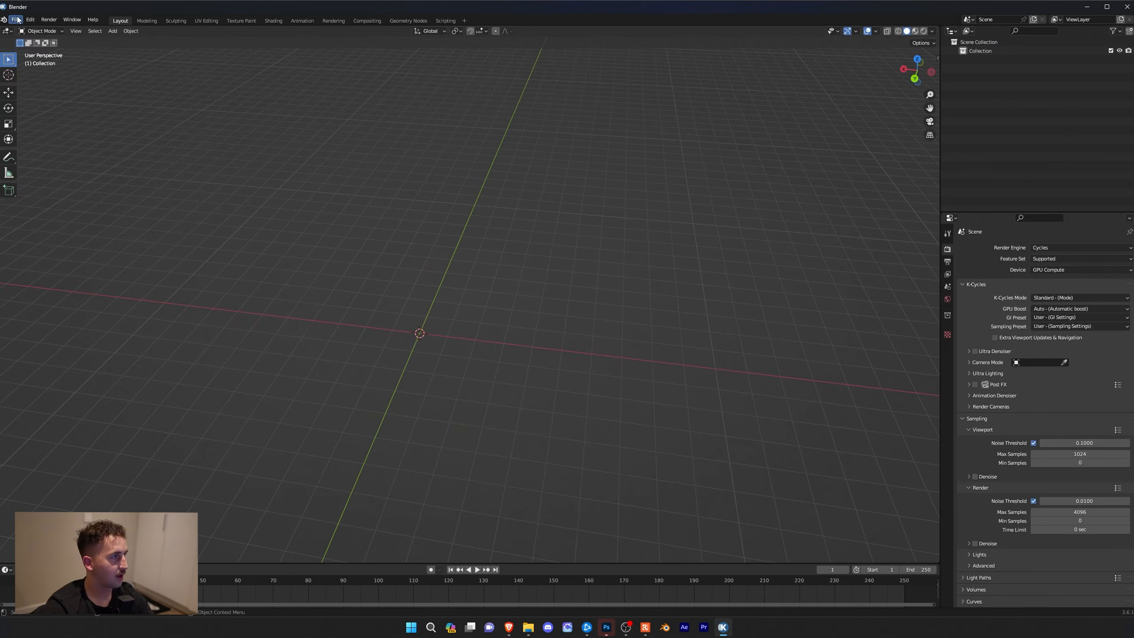
Open Hanger-Mockup.blend in the K-Cycles version of Blender and show the scene's render settings
{"action": "left_click", "coordinate": [15, 19]}
{"action": "mouse_move", "coordinate": [55, 47]}
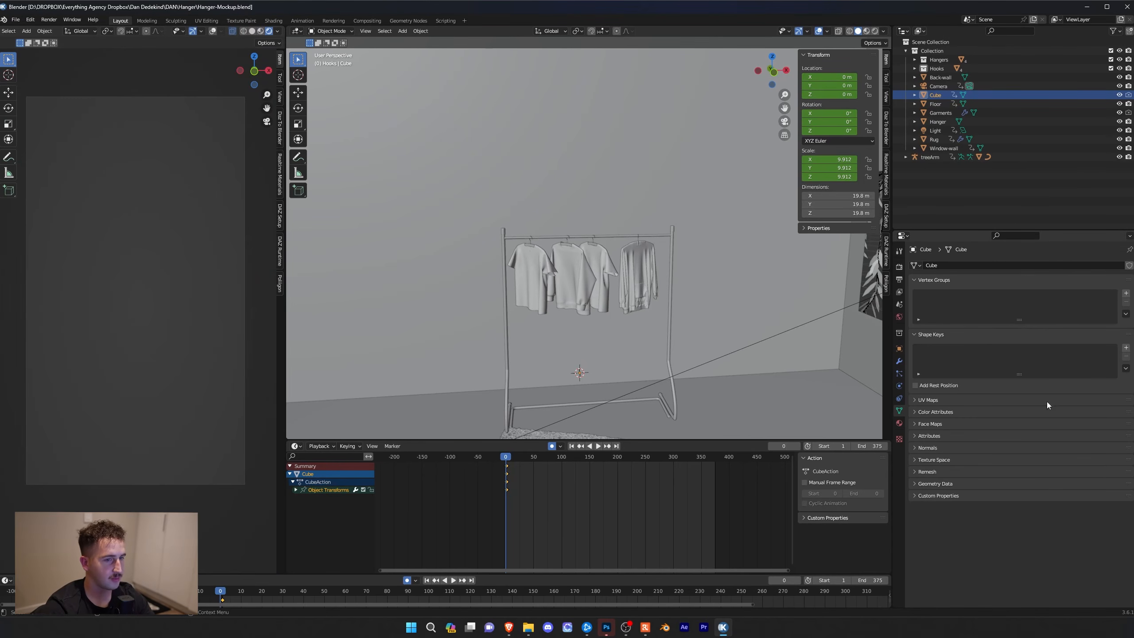
{"action": "left_click", "coordinate": [899, 267]}
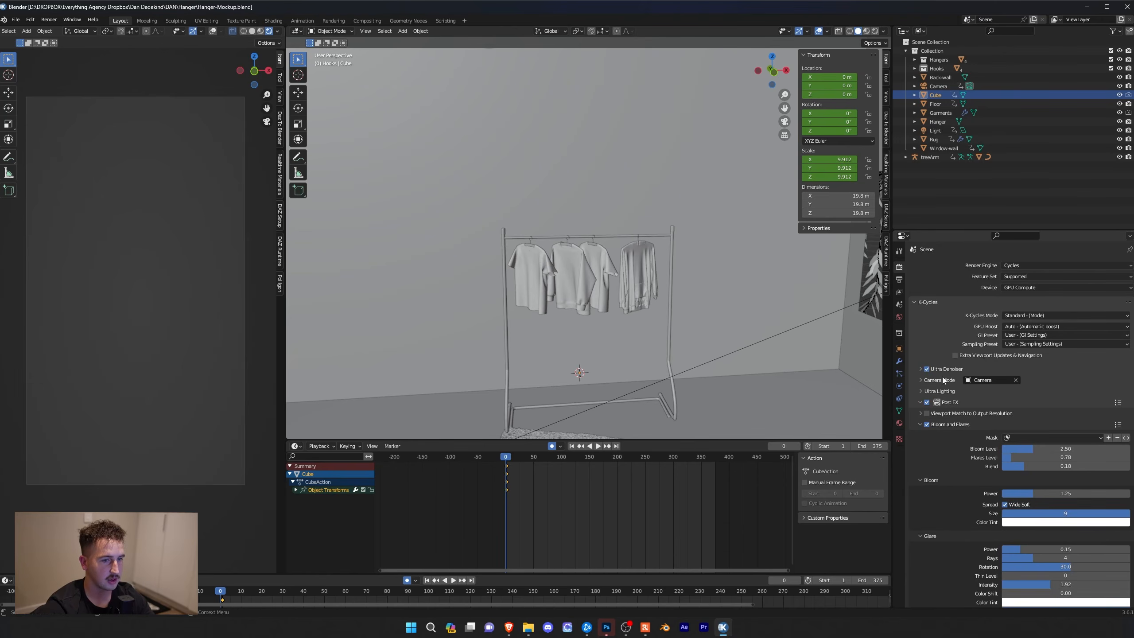
Examine the K-Cycles Post FX settings, including the bloom, glare and anamorphic options under Bloom and Flares
{"action": "scroll", "coordinate": [948, 379], "scroll_direction": "down", "scroll_amount": 3}
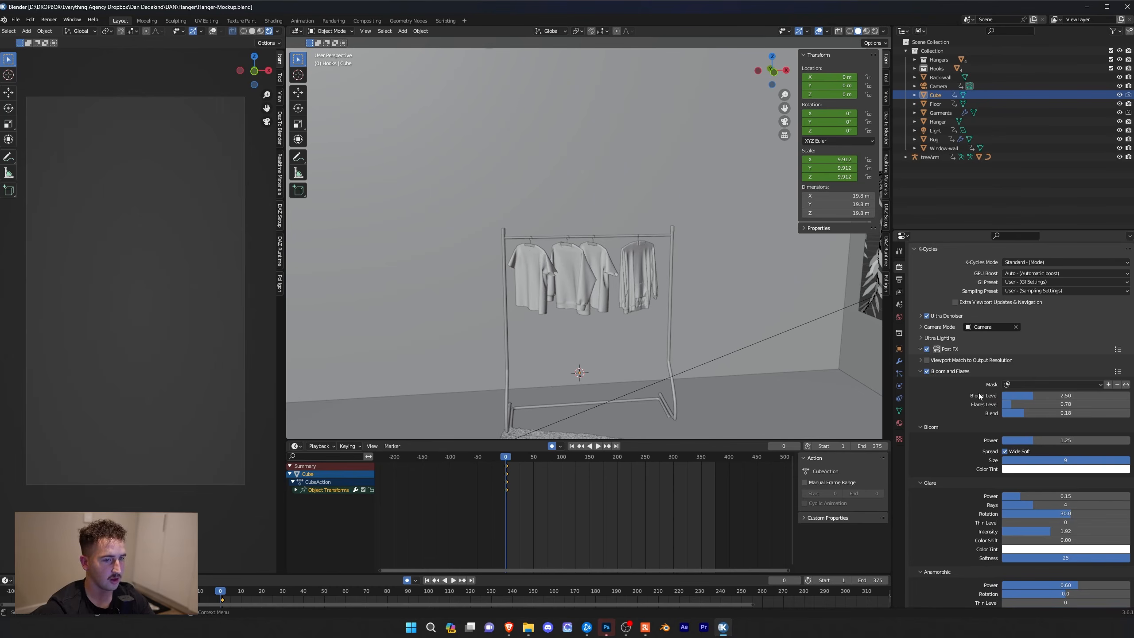
{"action": "scroll", "coordinate": [967, 402], "scroll_direction": "down", "scroll_amount": 2}
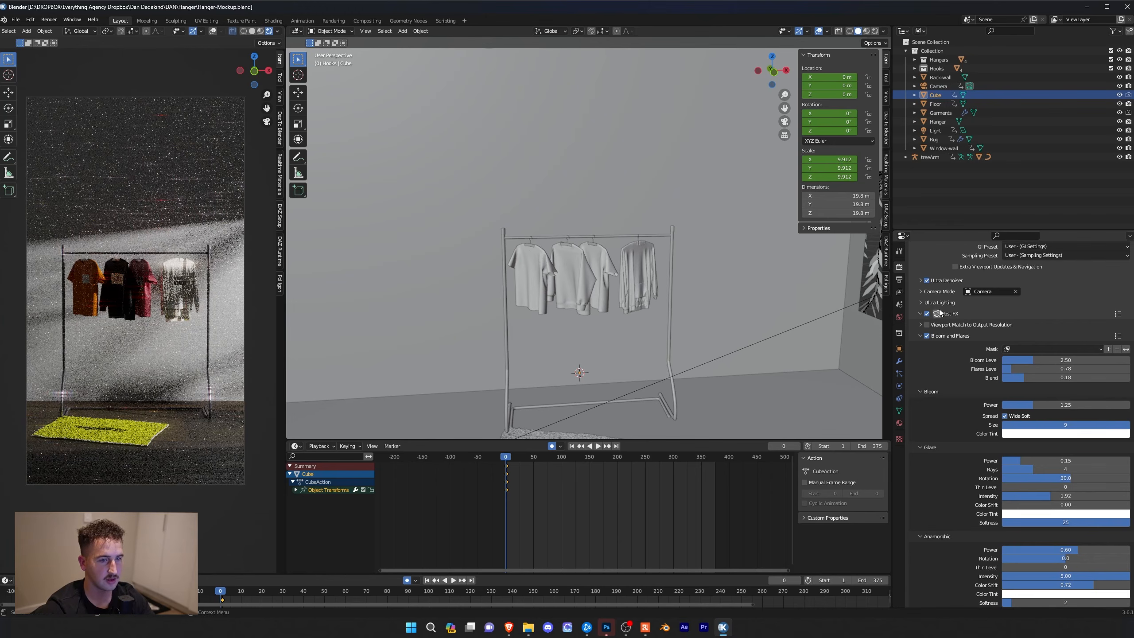
{"action": "scroll", "coordinate": [940, 309], "scroll_direction": "up", "scroll_amount": 2}
{"action": "scroll", "coordinate": [946, 354], "scroll_direction": "down", "scroll_amount": 3}
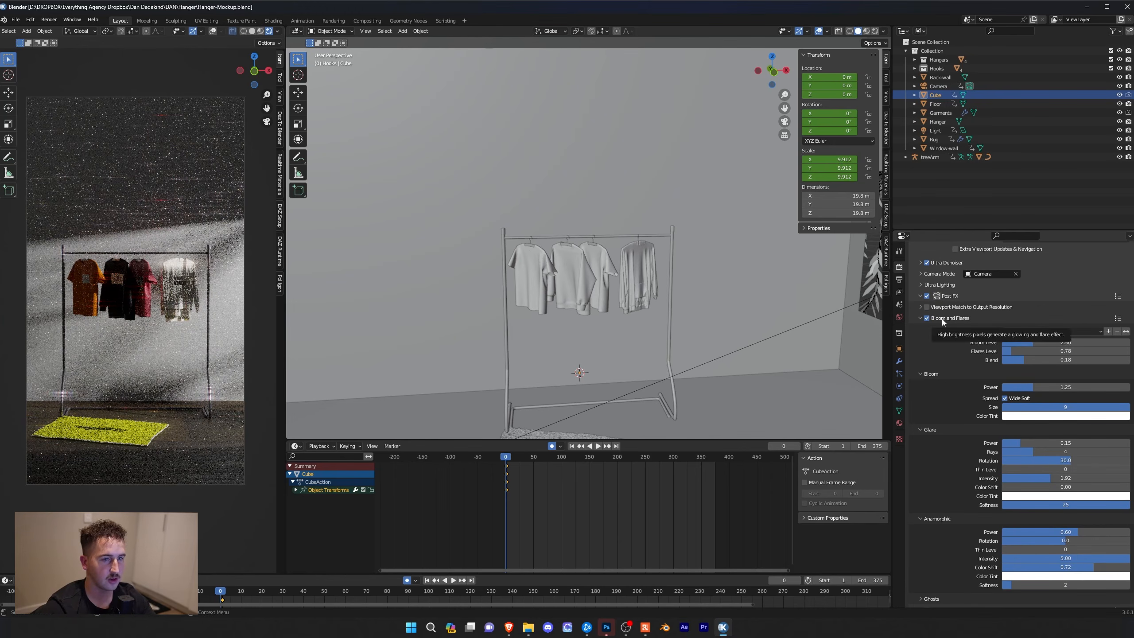
{"action": "scroll", "coordinate": [947, 344], "scroll_direction": "down", "scroll_amount": 3}
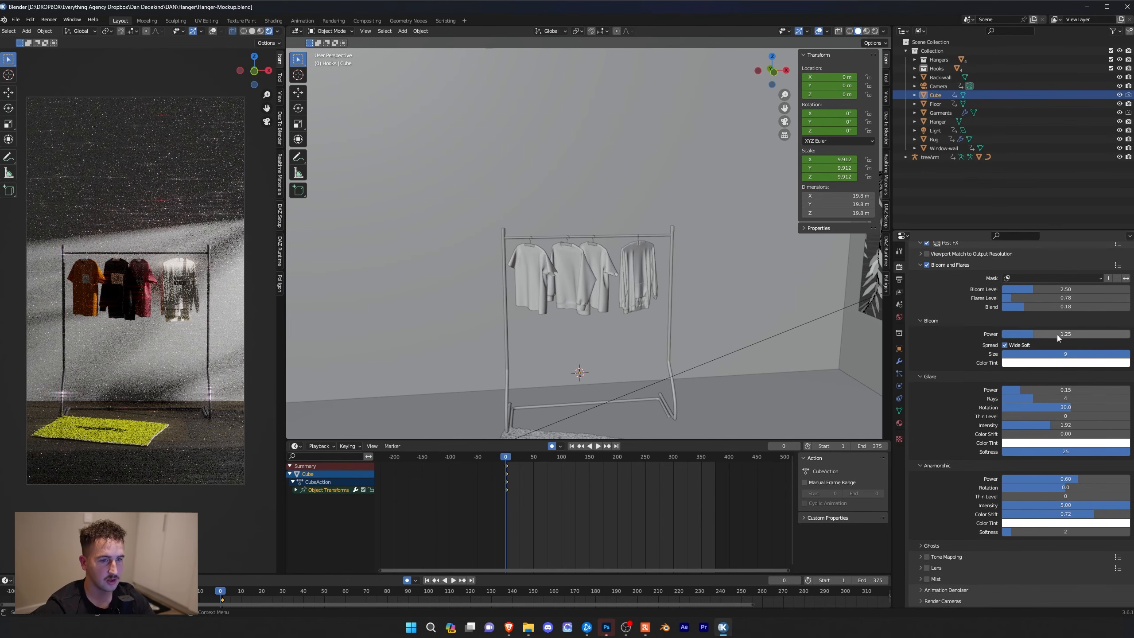
{"action": "scroll", "coordinate": [970, 342], "scroll_direction": "up", "scroll_amount": 2}
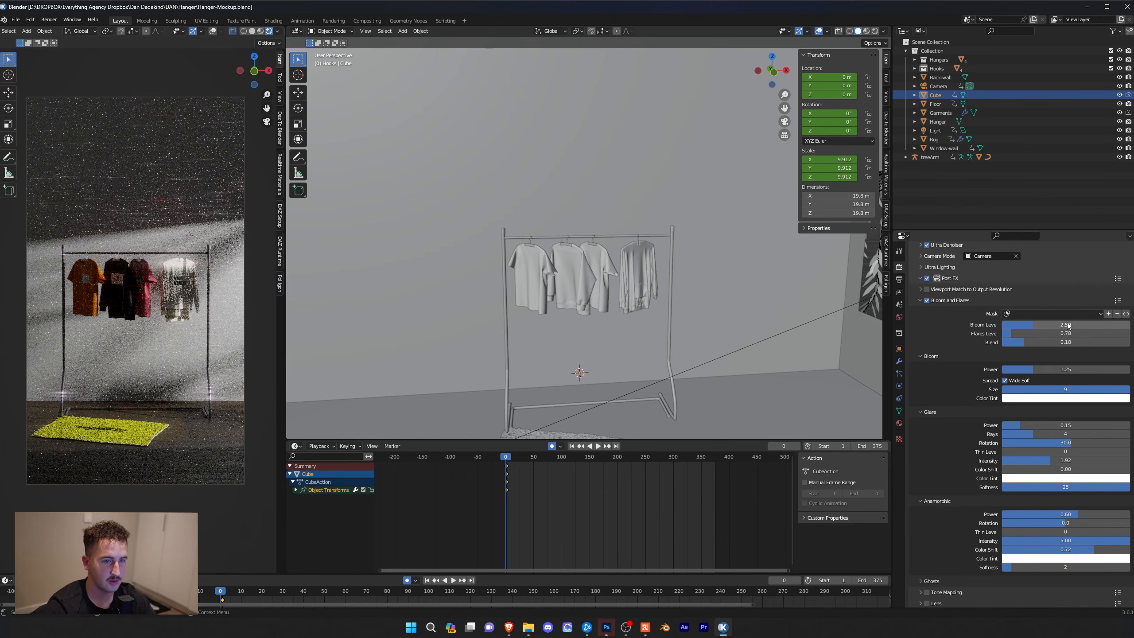
{"action": "scroll", "coordinate": [978, 387], "scroll_direction": "down", "scroll_amount": 3}
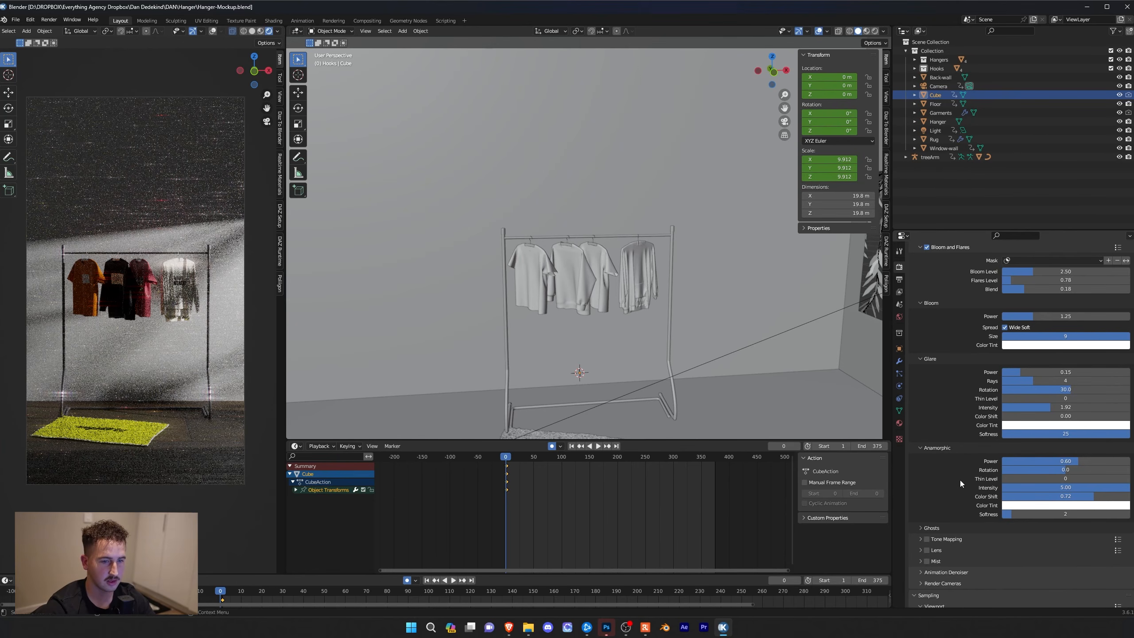
{"action": "scroll", "coordinate": [959, 460], "scroll_direction": "down", "scroll_amount": 3}
{"action": "scroll", "coordinate": [957, 438], "scroll_direction": "up", "scroll_amount": 2}
{"action": "scroll", "coordinate": [957, 438], "scroll_direction": "up", "scroll_amount": 4}
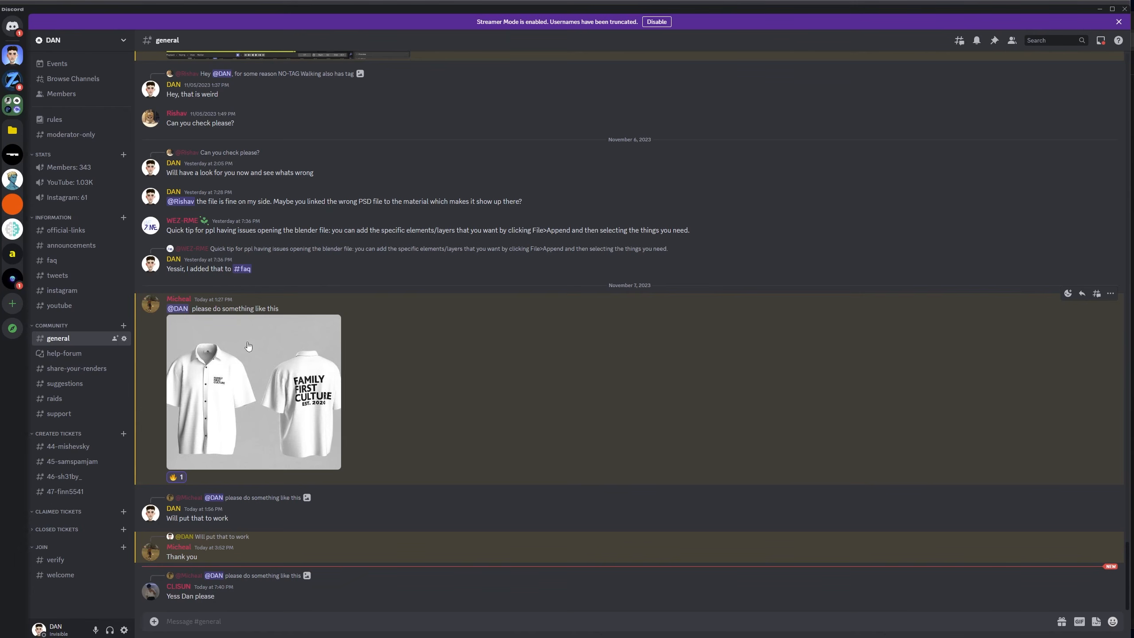
Show the raids channel of the DAN server in Discord
{"action": "left_click", "coordinate": [55, 398]}
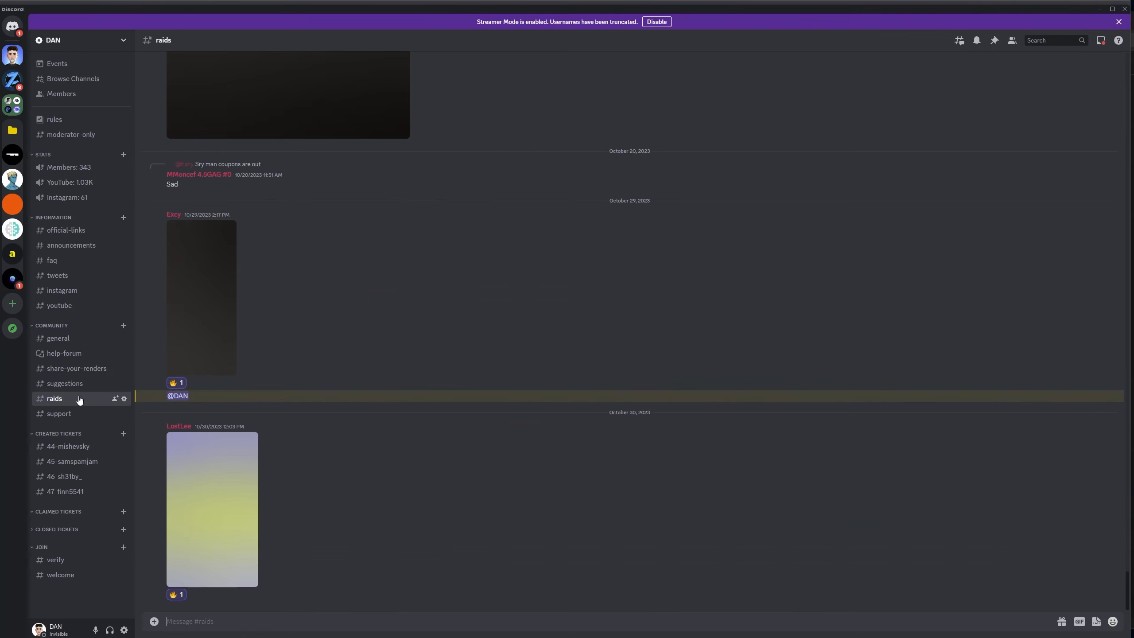